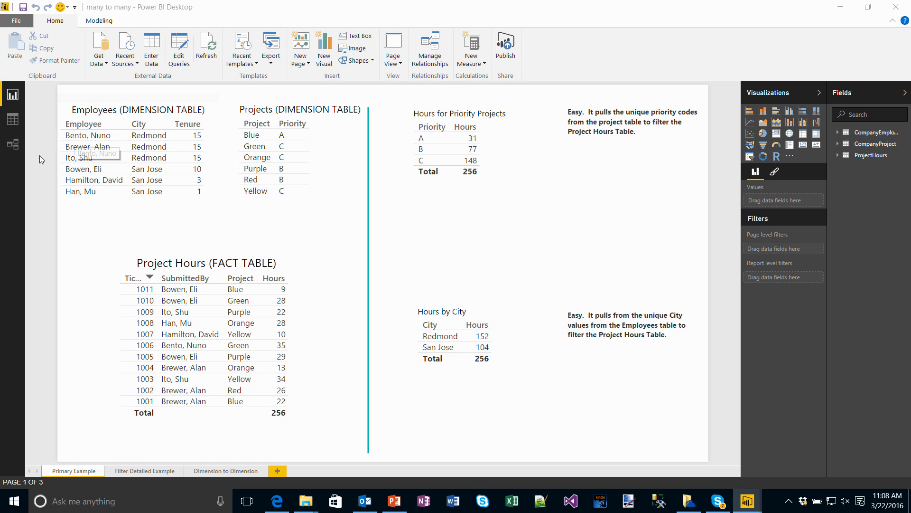
- Examine the relationship diagram of the three tables and the Hours for Priority Projects and Hours by City tables in the report
click(14, 145)
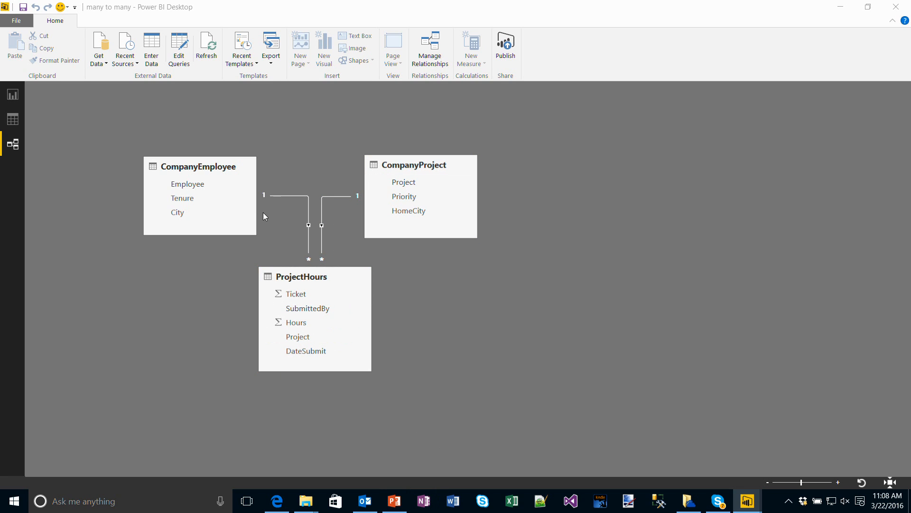
click(308, 259)
click(12, 95)
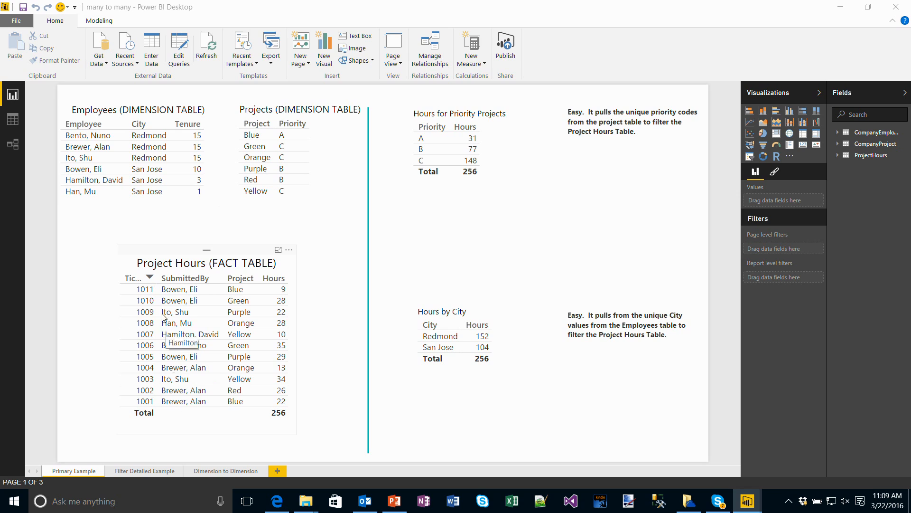
click(14, 144)
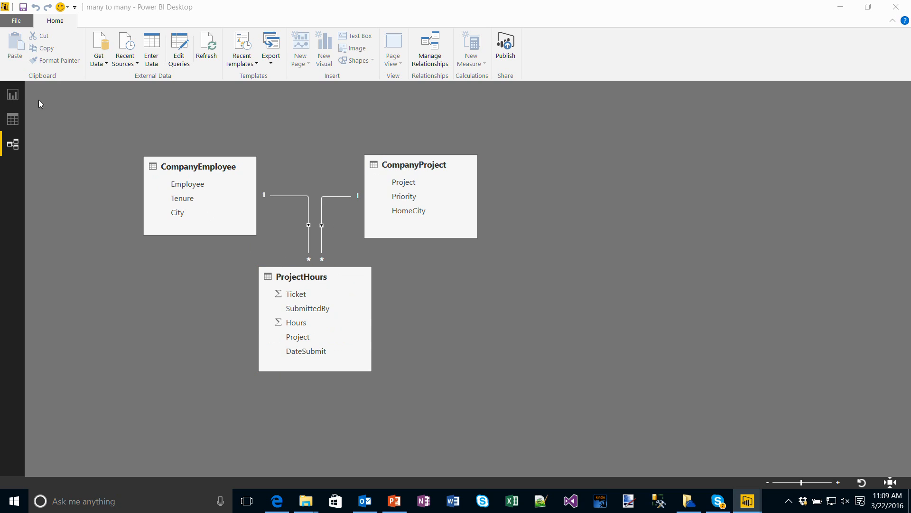
click(16, 97)
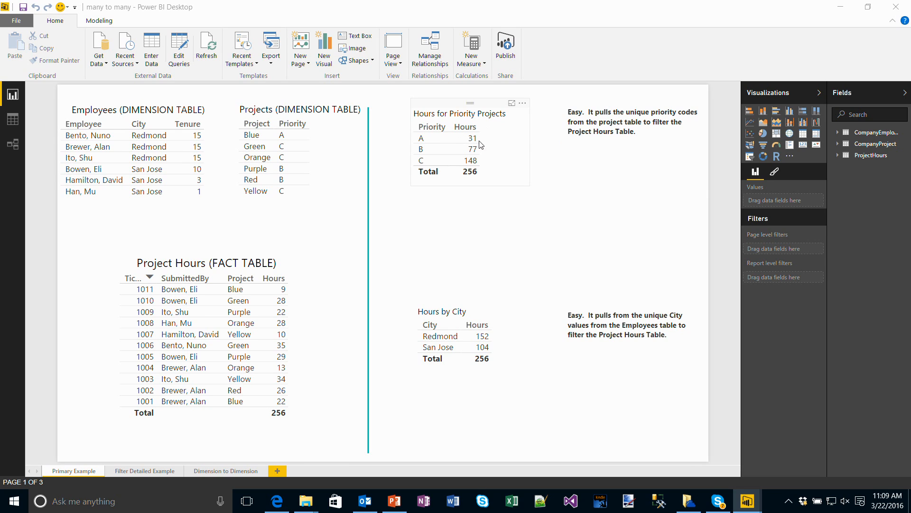
click(461, 143)
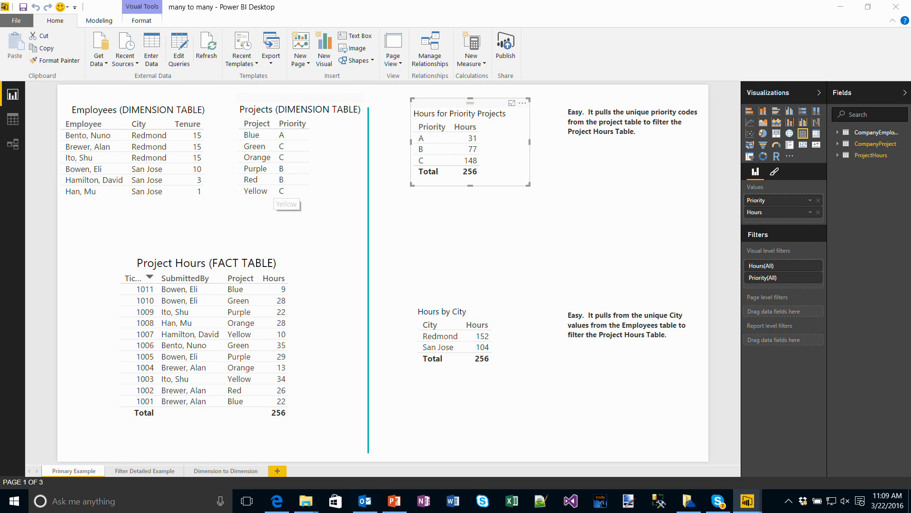
click(436, 320)
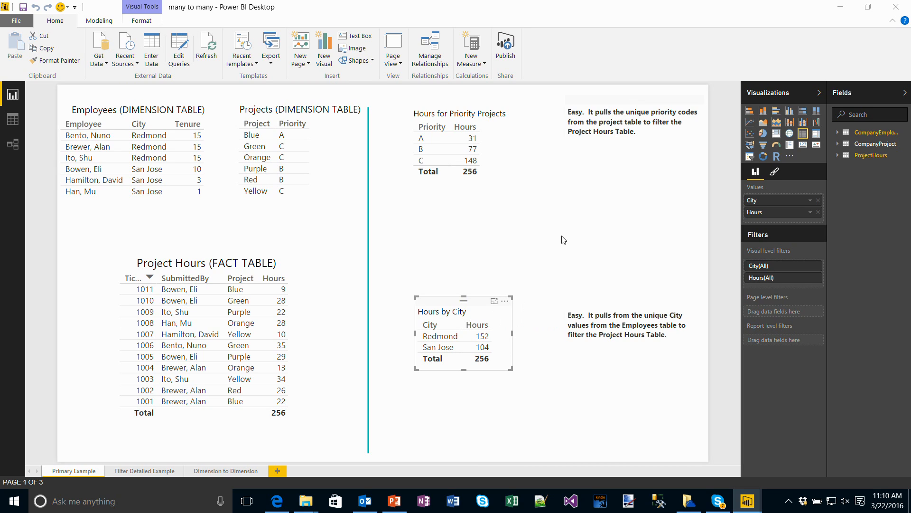
click(524, 226)
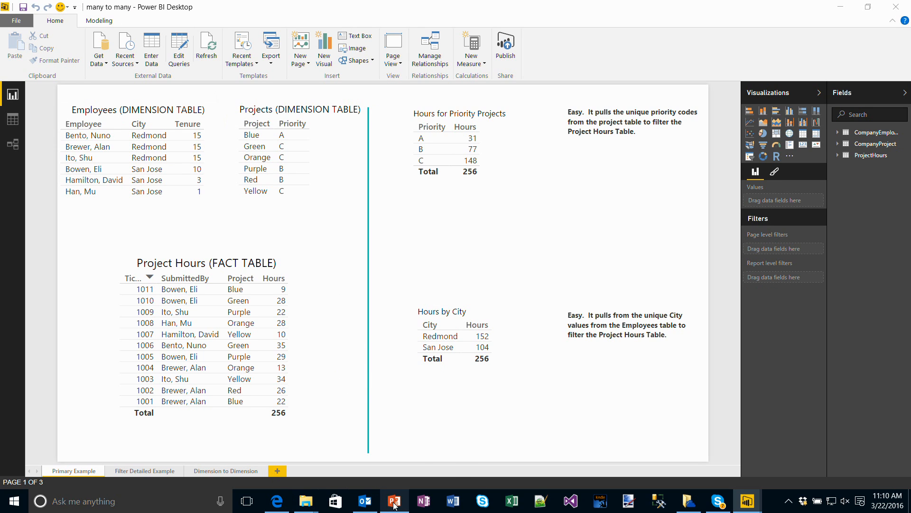
- Switch to PowerPoint and present slide 12, revealing the star shape over the table diagram
mouse_move(395, 507)
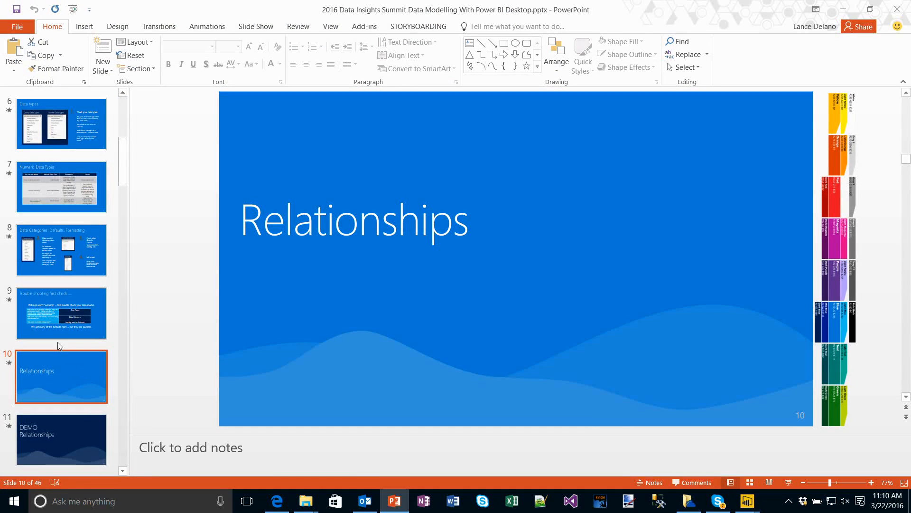
scroll(57, 347, down, 5)
click(64, 298)
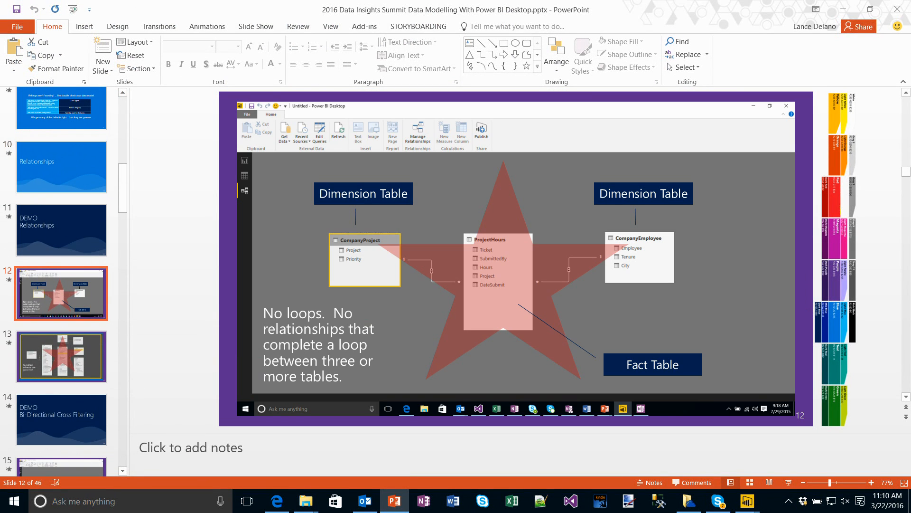
key(shift+F5)
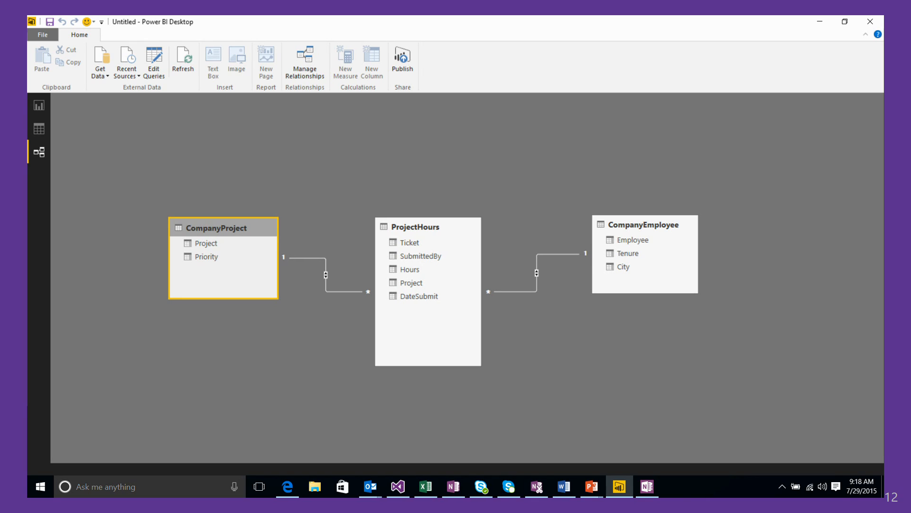
click(248, 101)
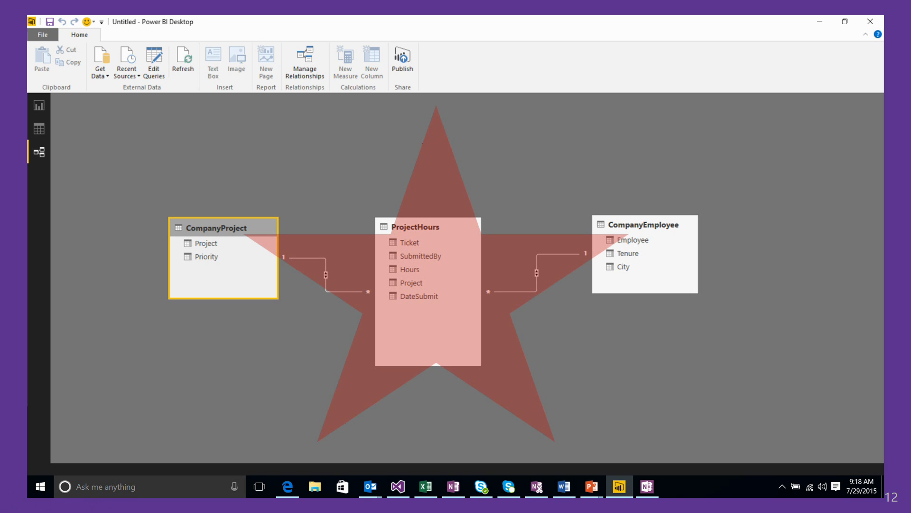
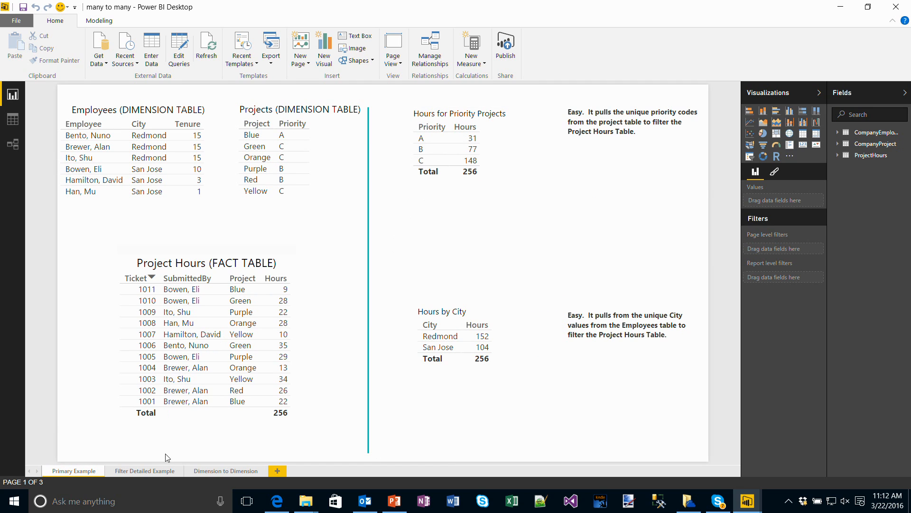
- Compare the Primary Example and Filter Detailed Example report pages, and view the Dimension to Dimension page
click(161, 471)
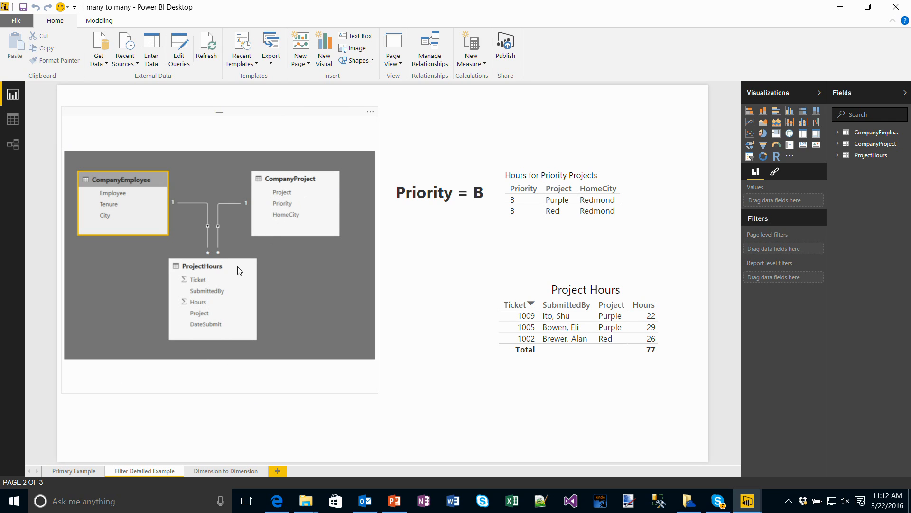
click(81, 472)
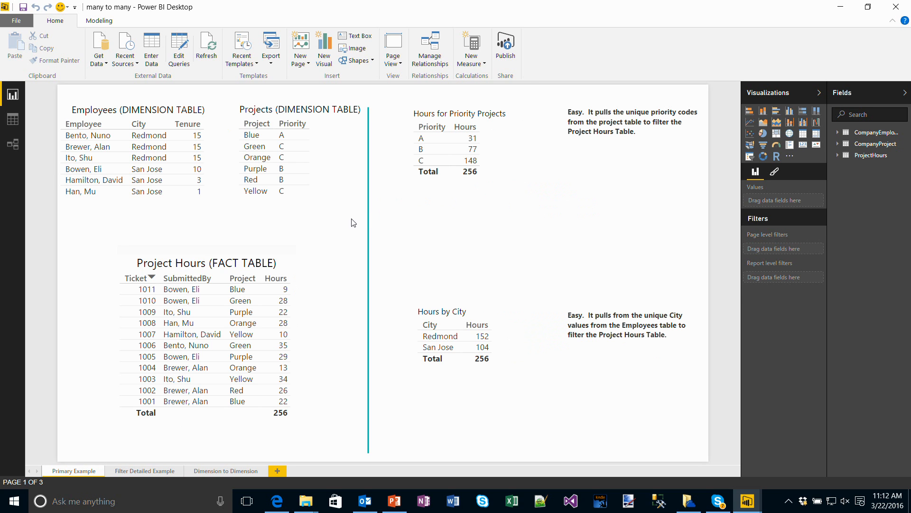
click(153, 472)
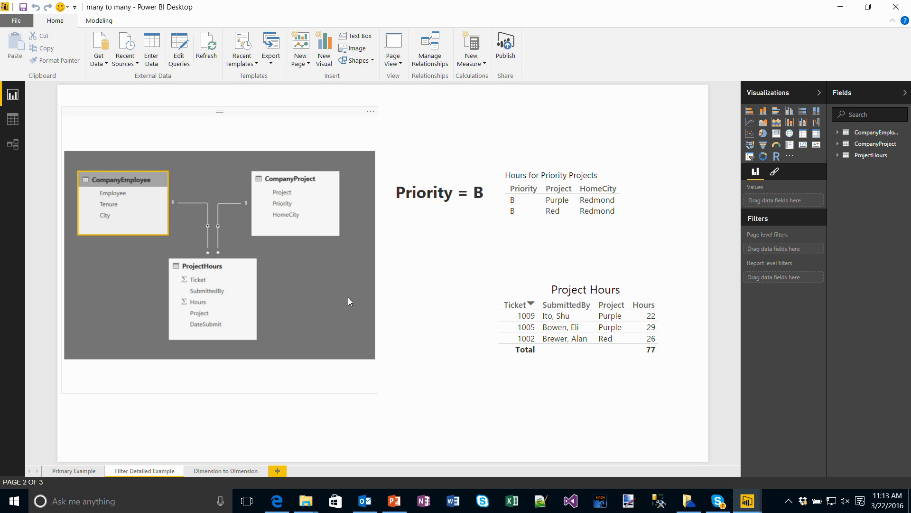
click(225, 471)
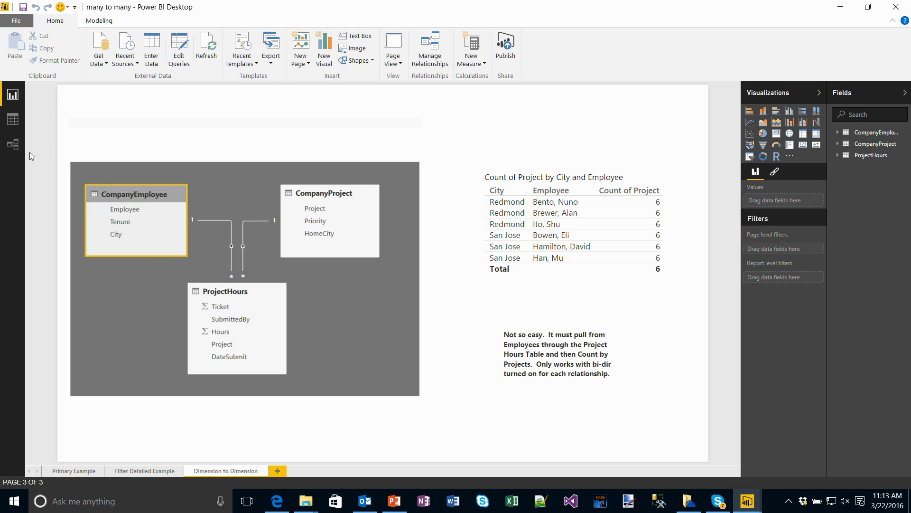
- Set the cross filter direction of the relationship between ProjectHours and CompanyProject to Both in the relationship diagram
click(13, 144)
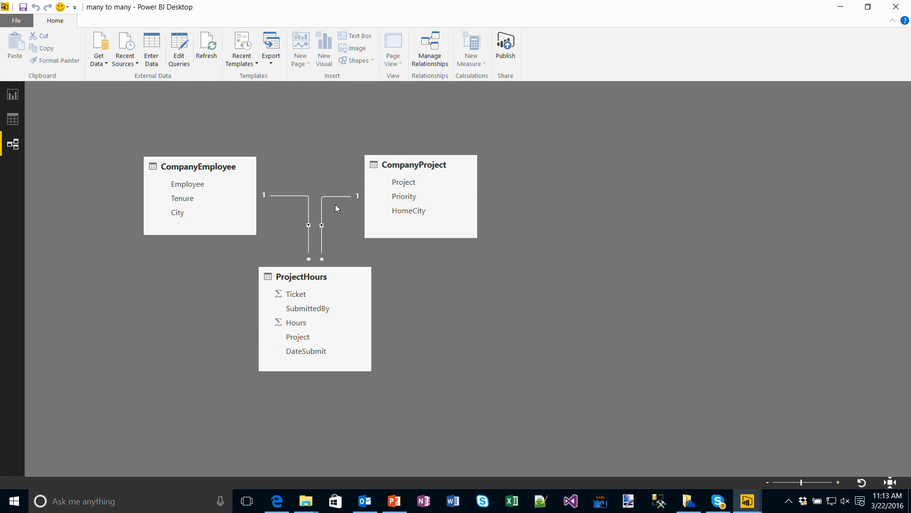
click(332, 196)
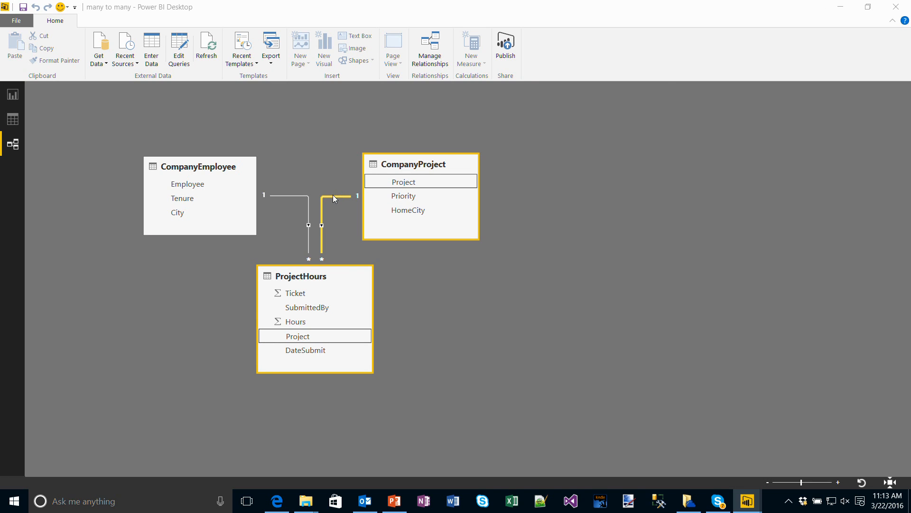
double_click(333, 195)
click(528, 337)
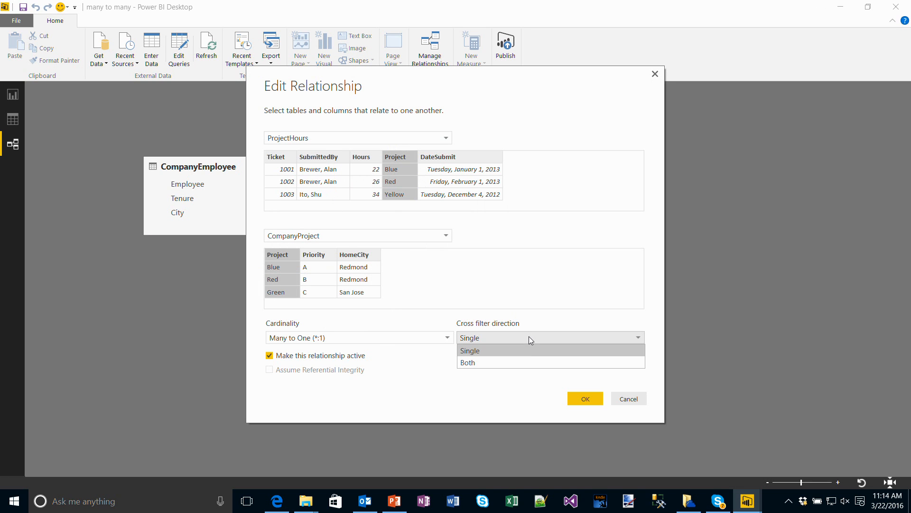
click(520, 359)
click(584, 400)
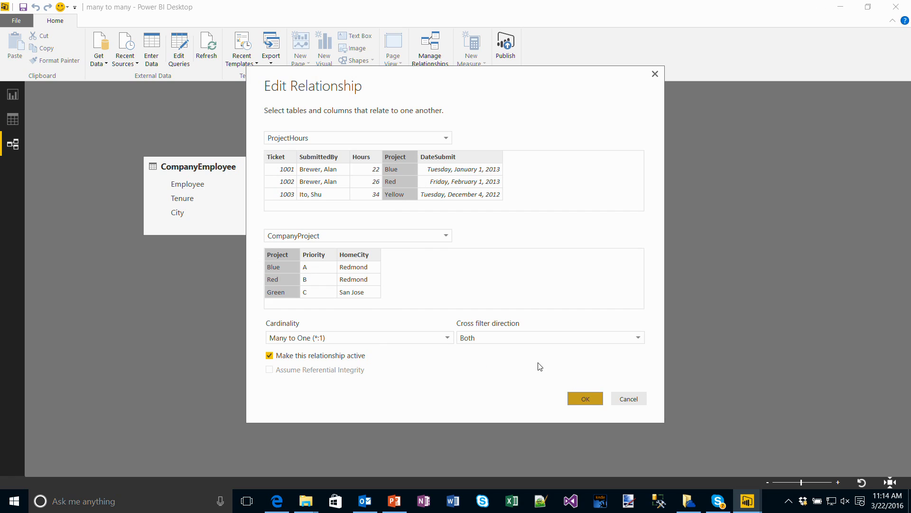
- Set the cross filter direction of the CompanyEmployee–ProjectHours relationship to Both, and return to the report to check the project counts
double_click(308, 202)
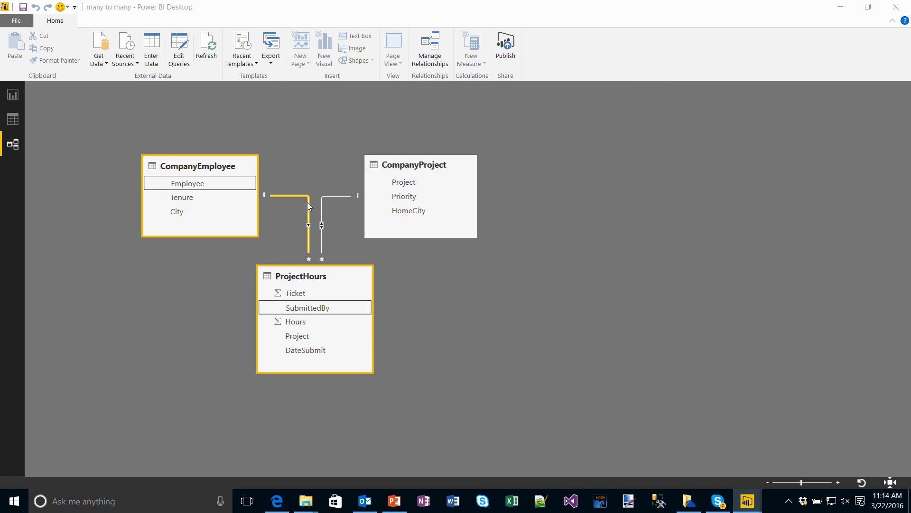
click(485, 338)
click(485, 359)
click(579, 399)
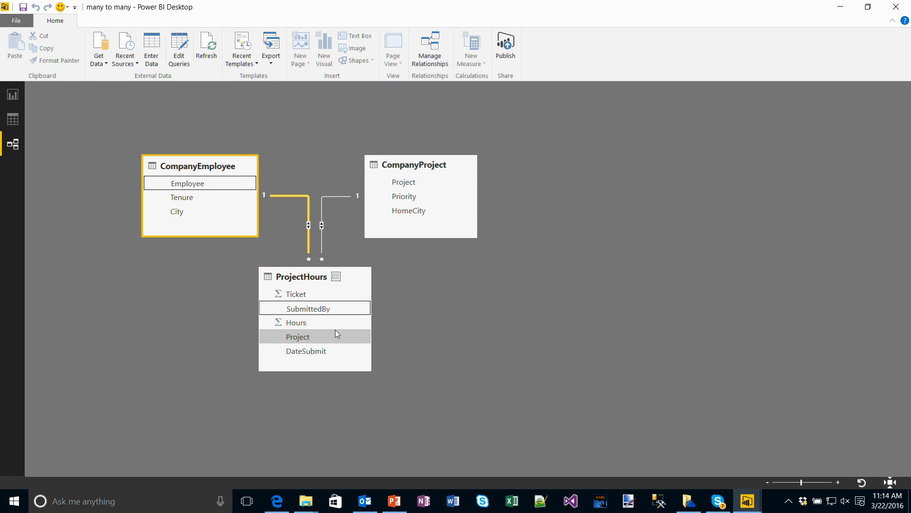
click(14, 97)
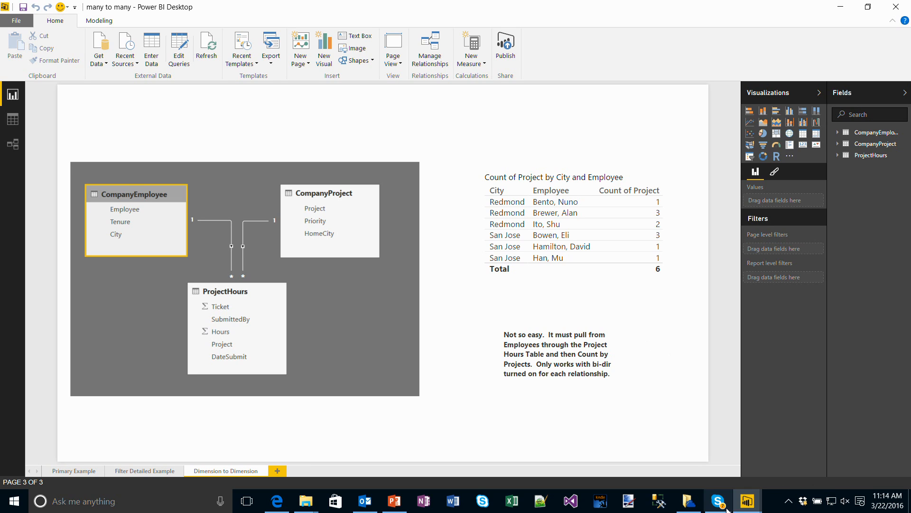
- Switch to PowerPoint and start the slide show from slide 15
click(394, 501)
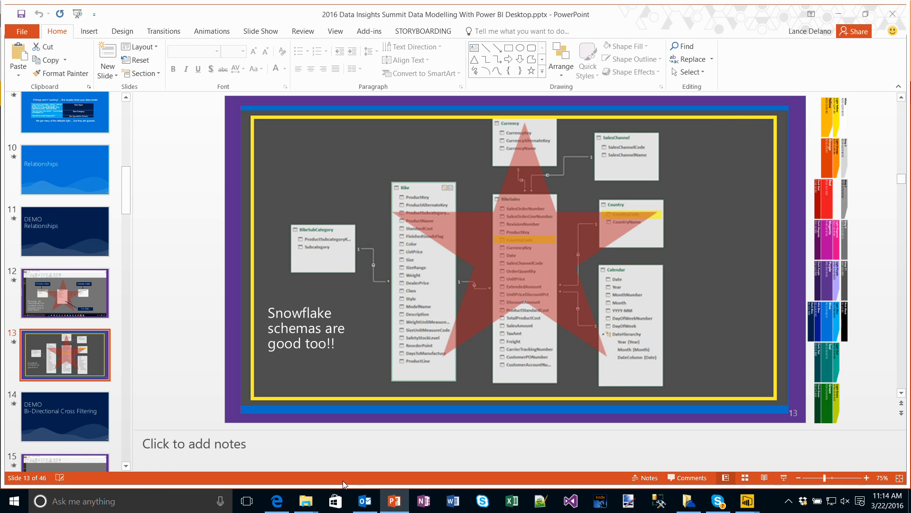
click(46, 428)
click(60, 424)
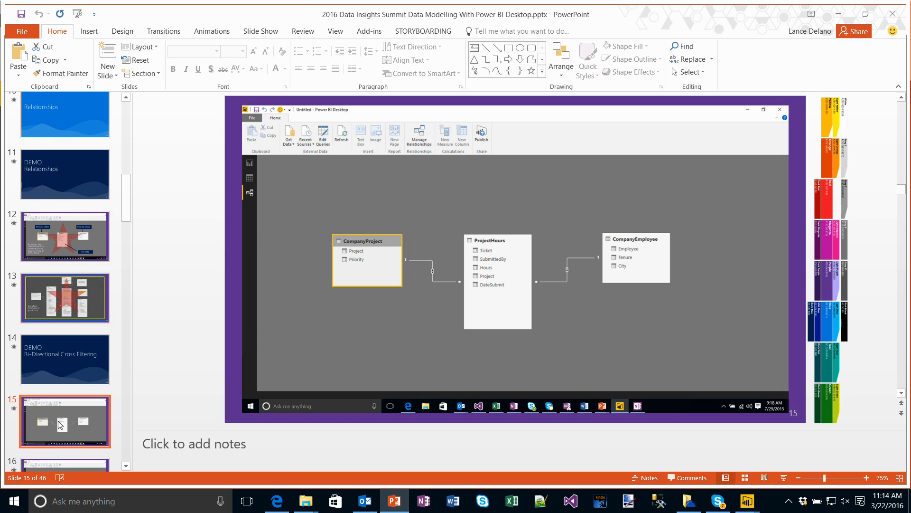
key(shift+F5)
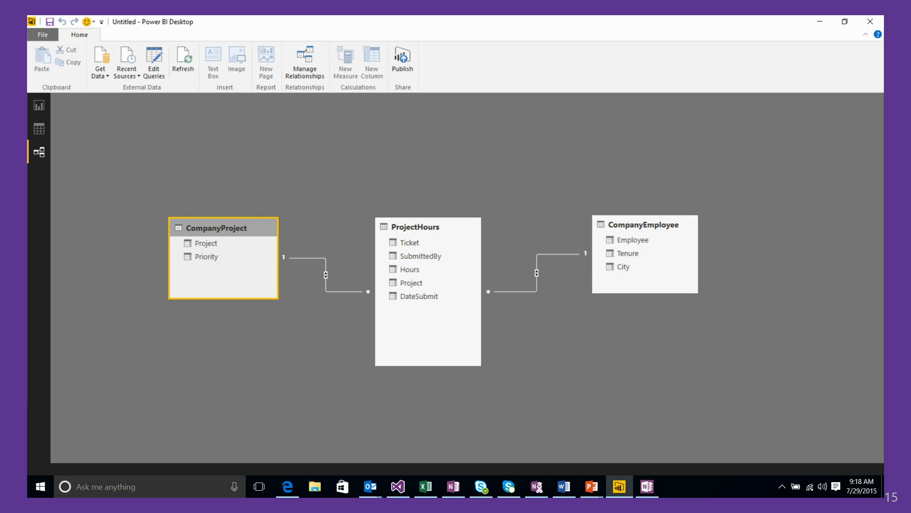
- Go through the slides on relationship advice, flattening and cross filtering up to the "DEMO: Multiple Fact Tables" slide
key(Right)
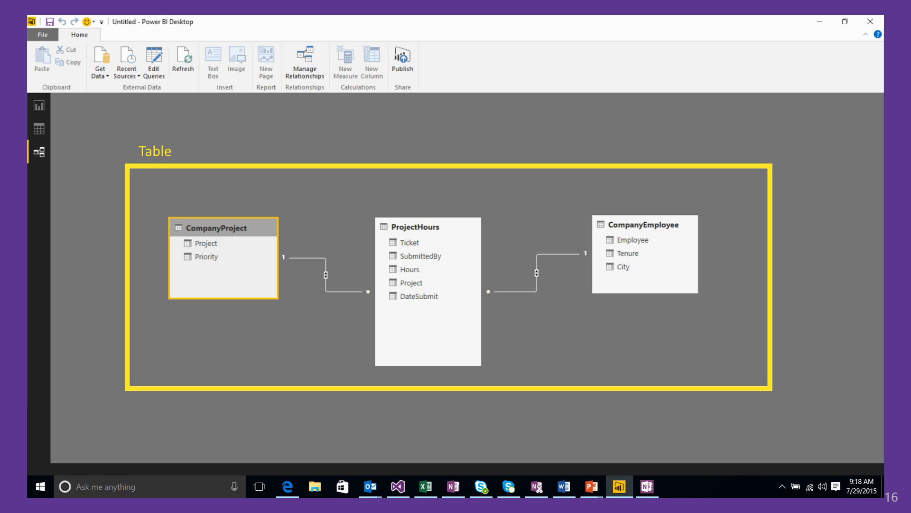
key(Right)
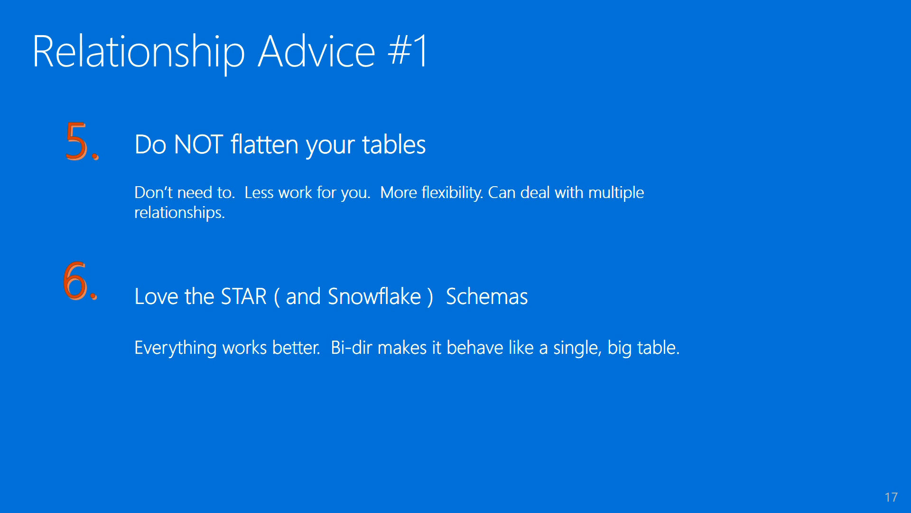
key(Left)
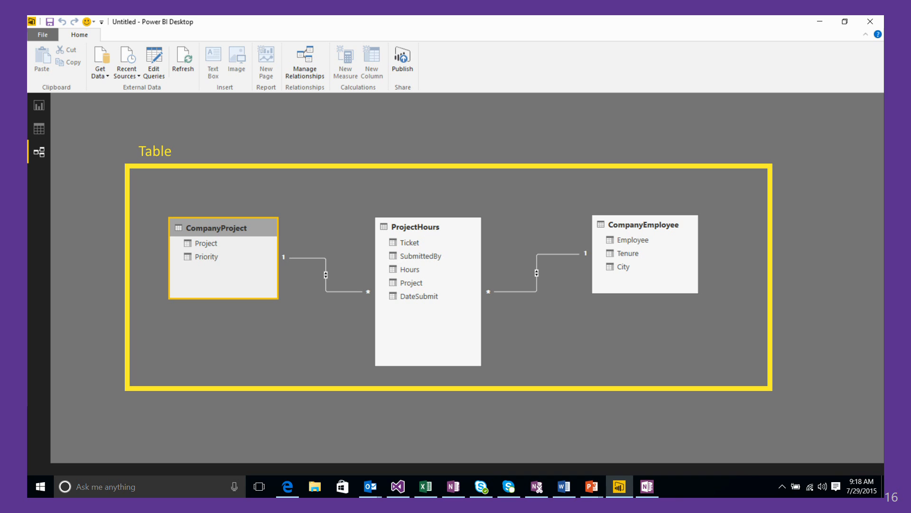
key(Right)
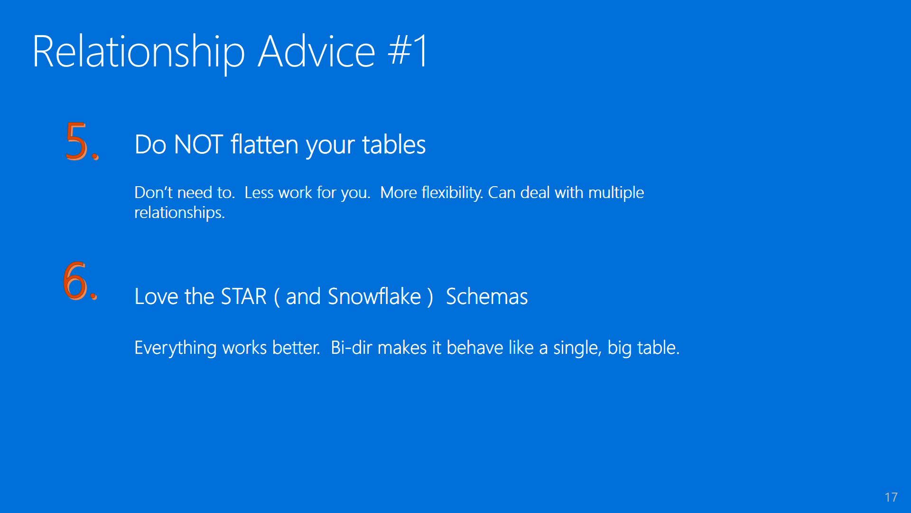
key(Right)
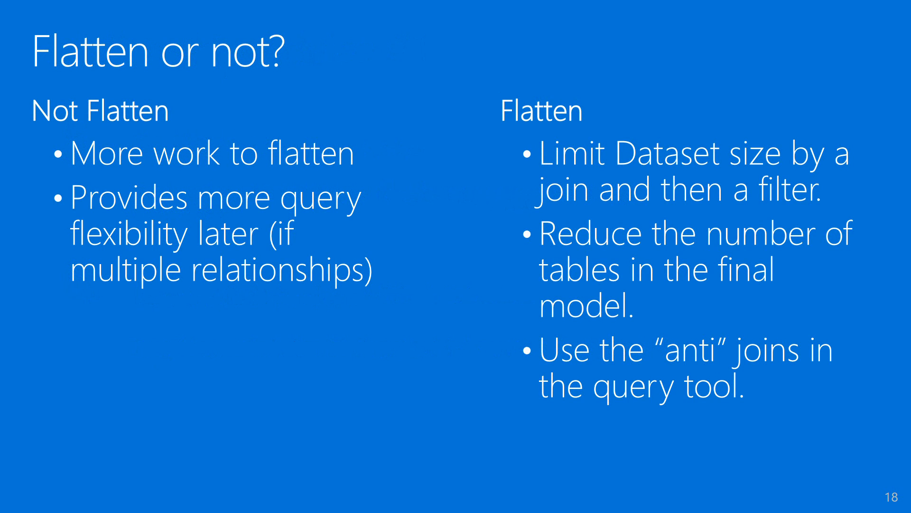
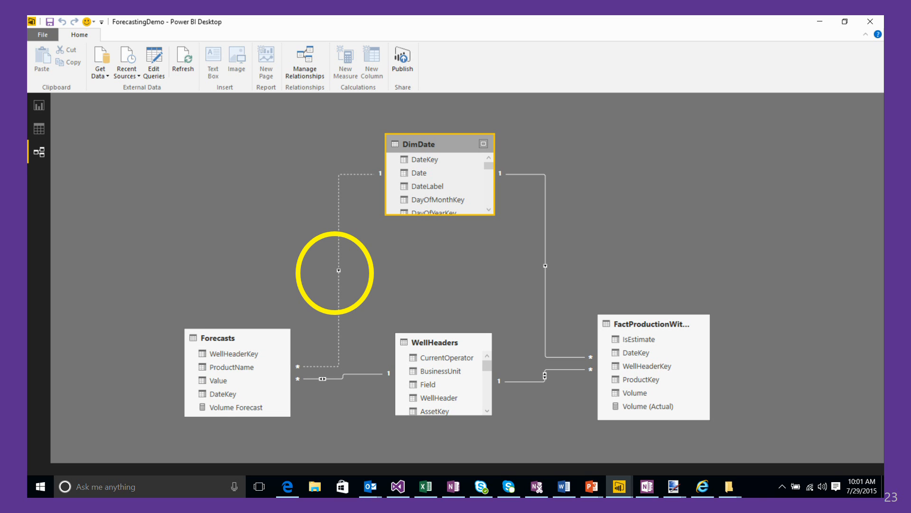
key(Right)
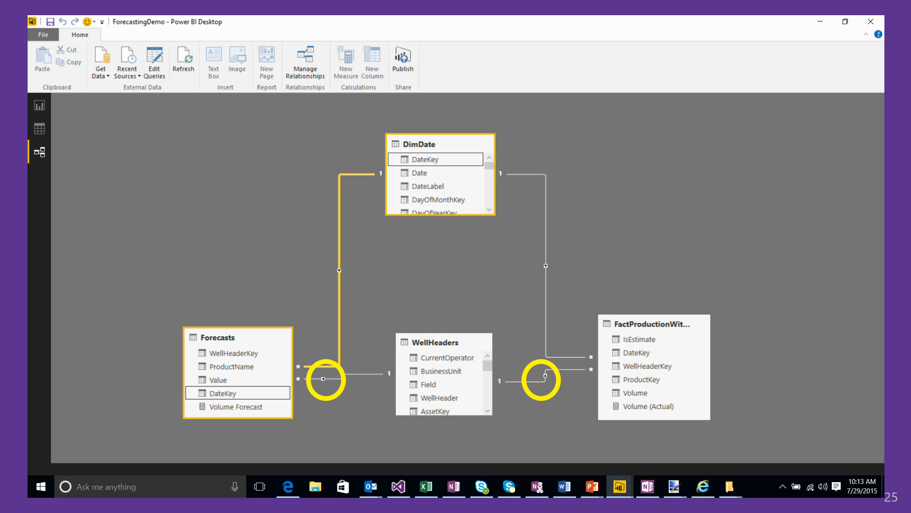
key(Right)
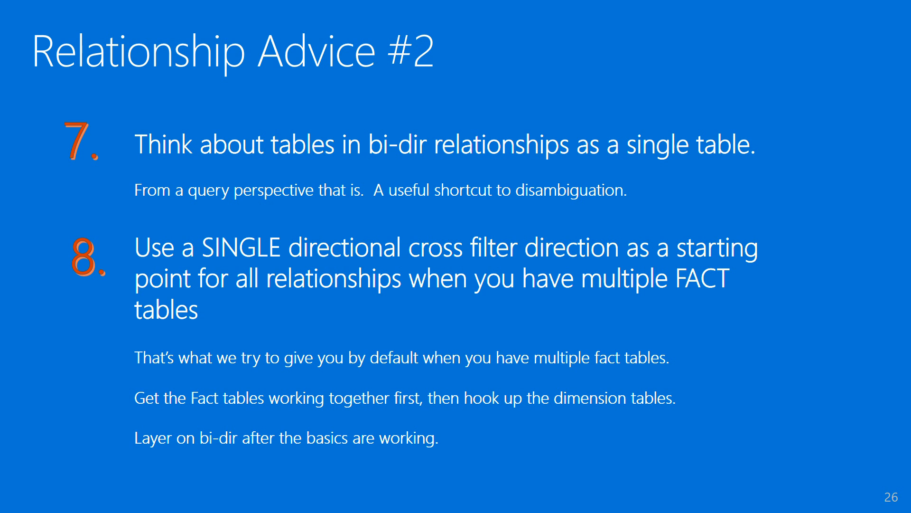
key(Right)
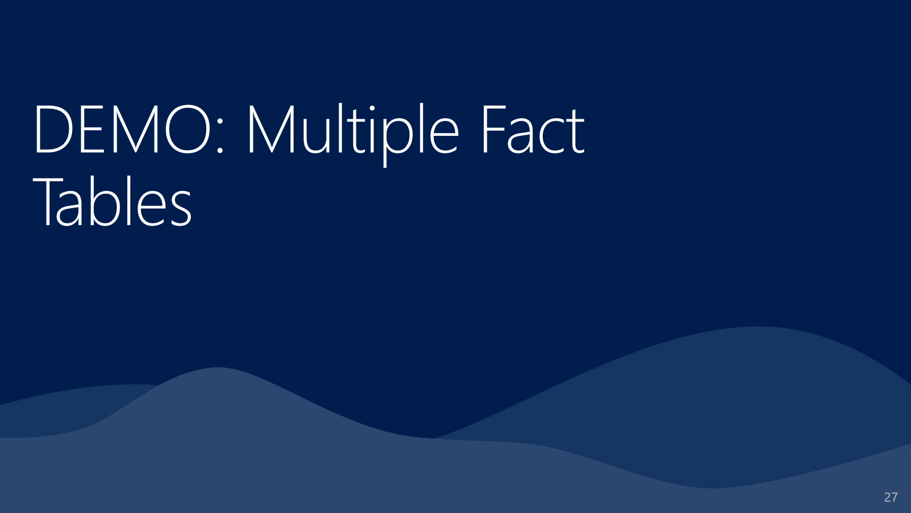
- End the slide show, switch to the many to many report in Power BI Desktop, and open the recent file MultipleFactTables.pbix
key(Escape)
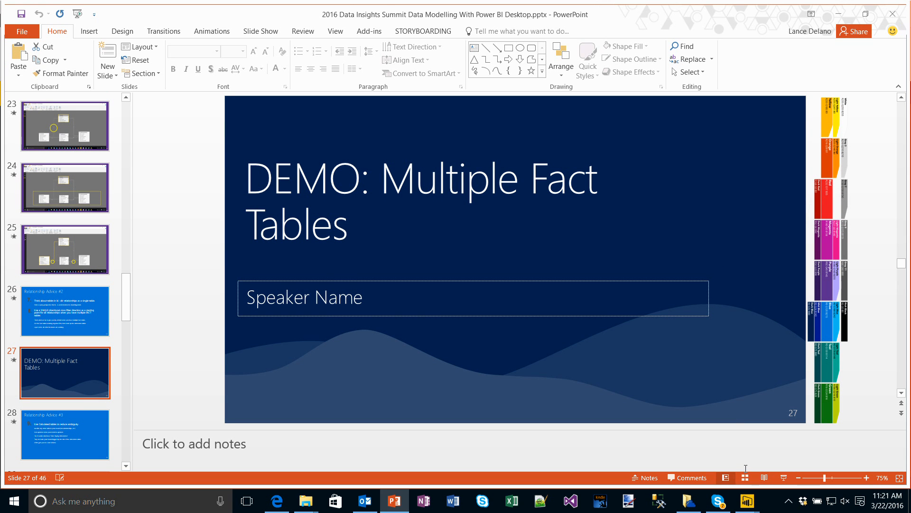
click(741, 503)
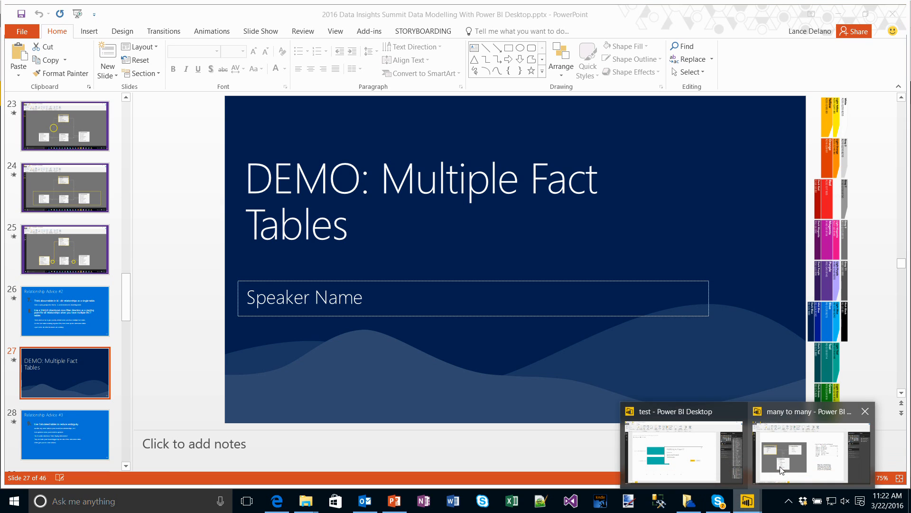
click(781, 469)
click(17, 21)
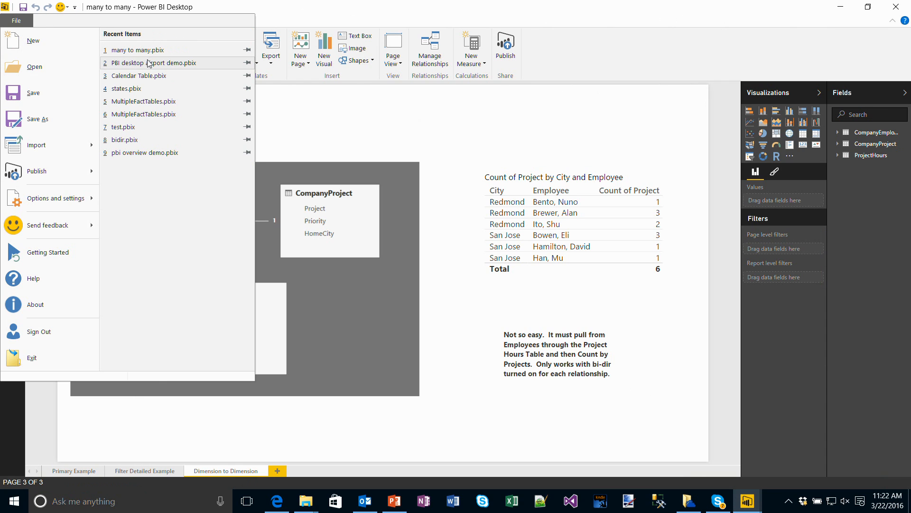
click(167, 102)
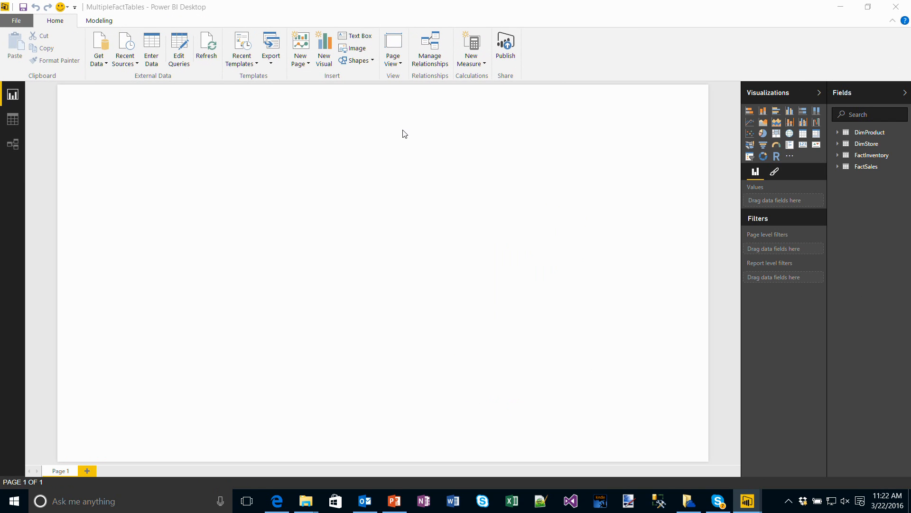
- In the relationship diagram, set the cross filter direction of the FactSales–DimProduct relationship to Both
click(13, 144)
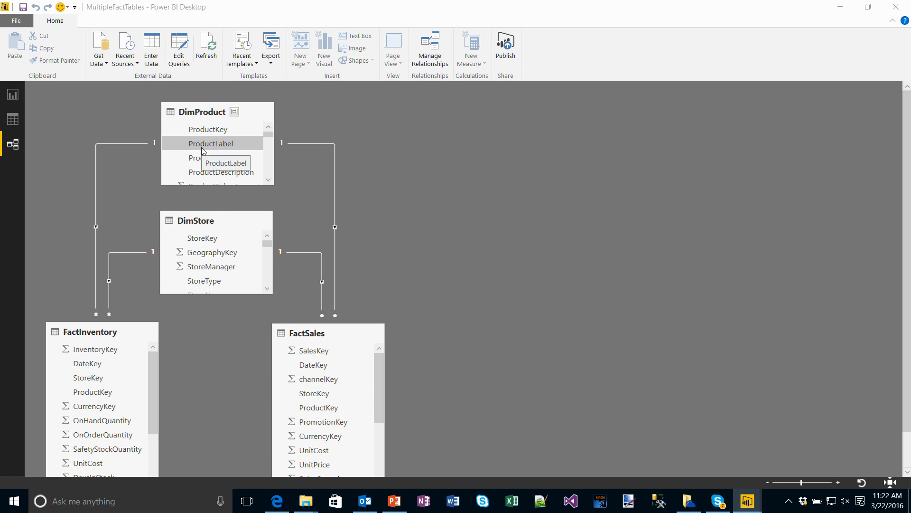
click(315, 143)
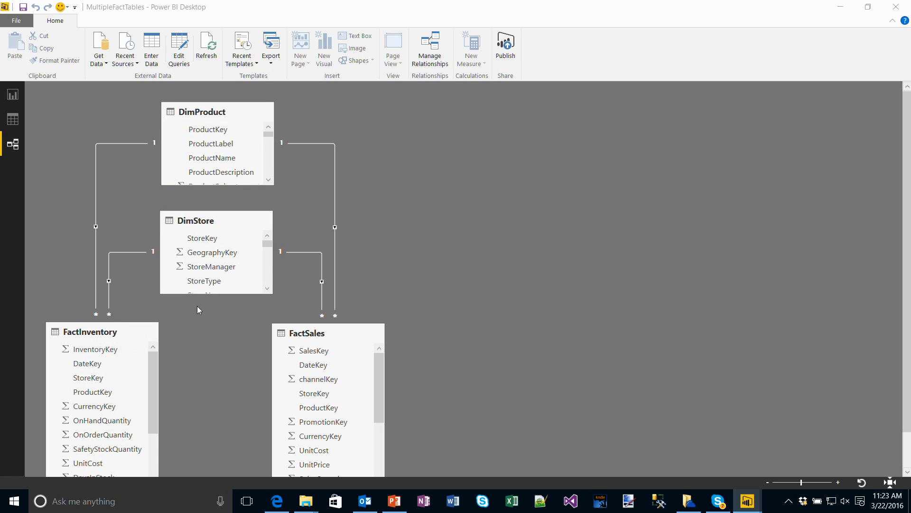
double_click(336, 201)
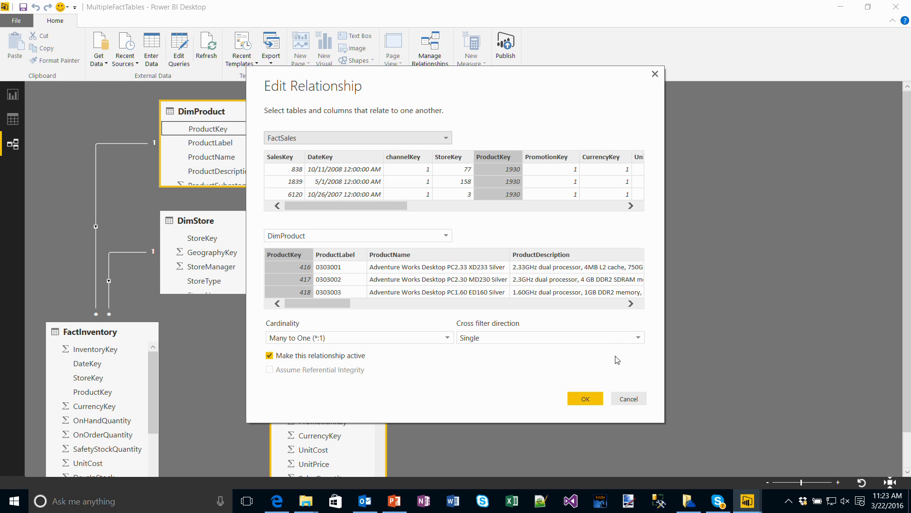
click(606, 340)
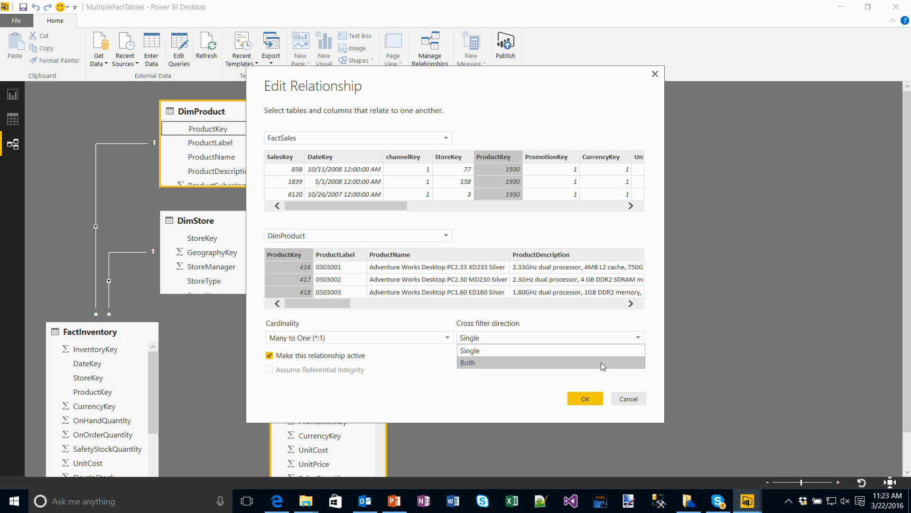
click(601, 363)
click(584, 399)
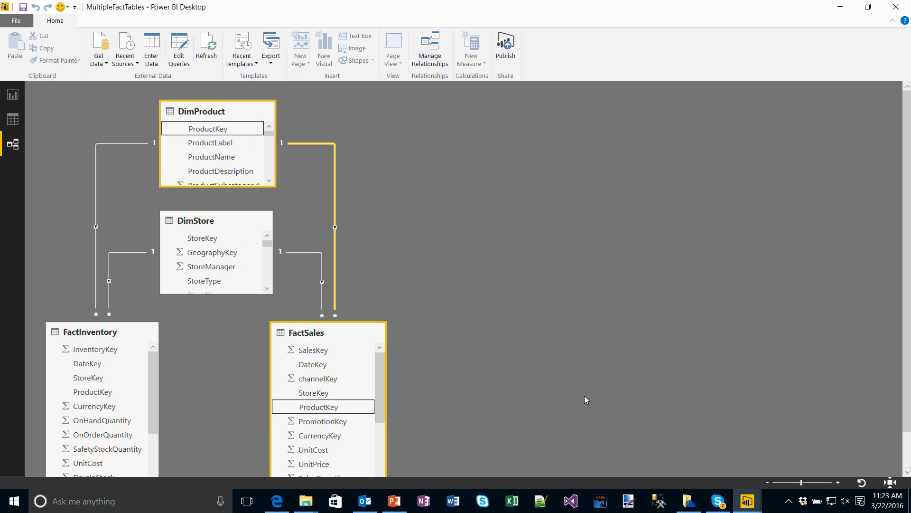
- Try to set the cross filter direction of the FactInventory–DimProduct relationship to Both
double_click(97, 204)
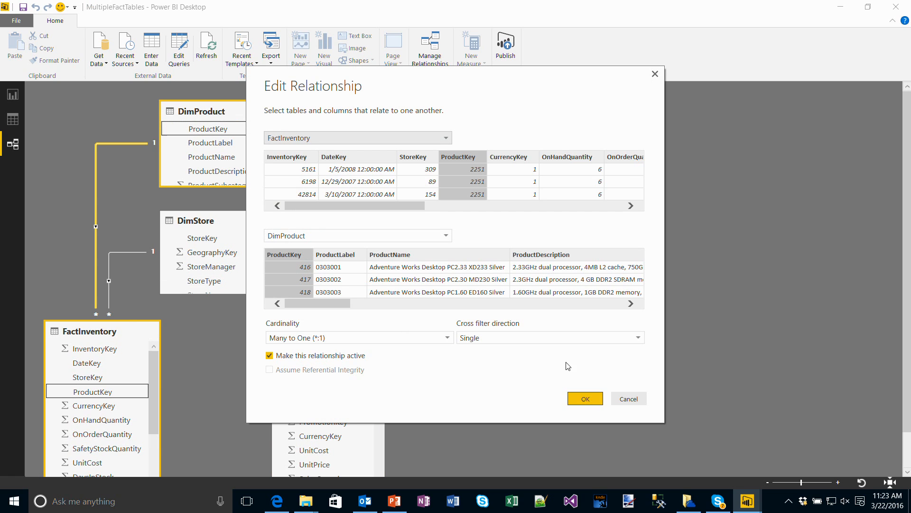
click(560, 338)
click(560, 363)
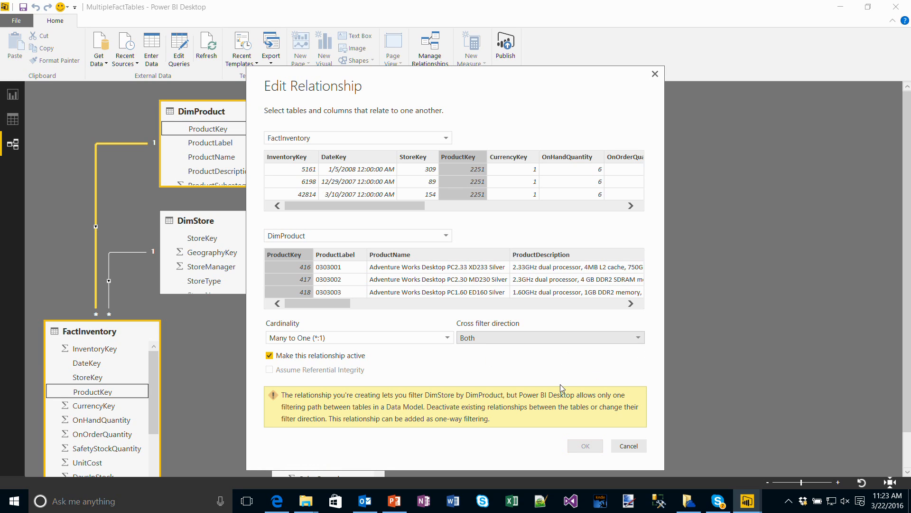
click(629, 441)
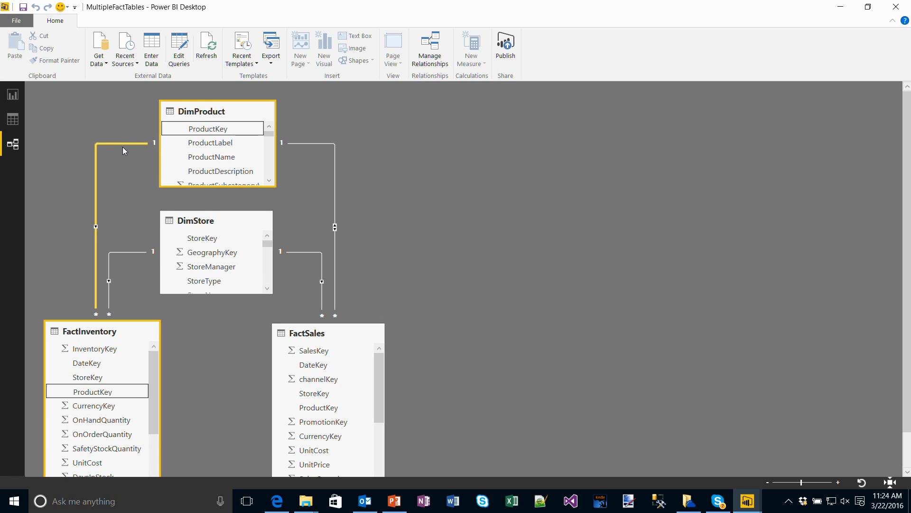
- Delete the relationships that link FactInventory to DimProduct and to DimStore
key(Delete)
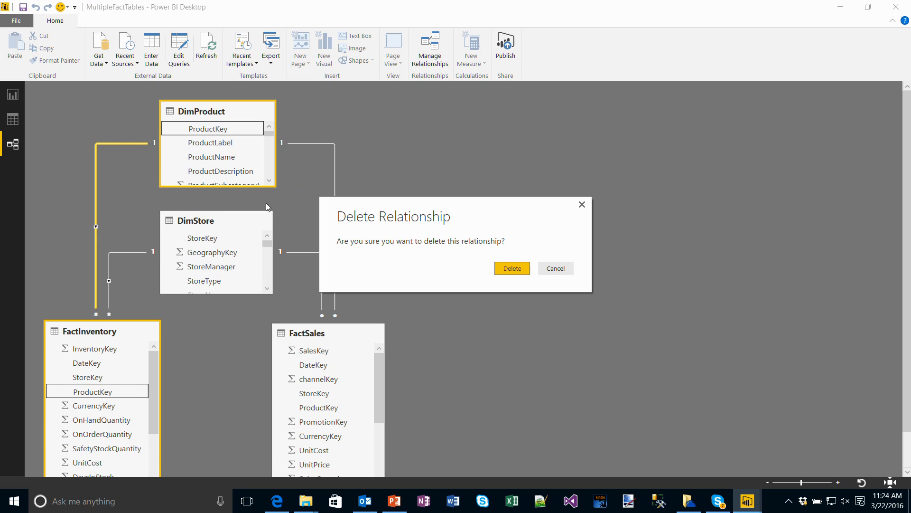
click(513, 269)
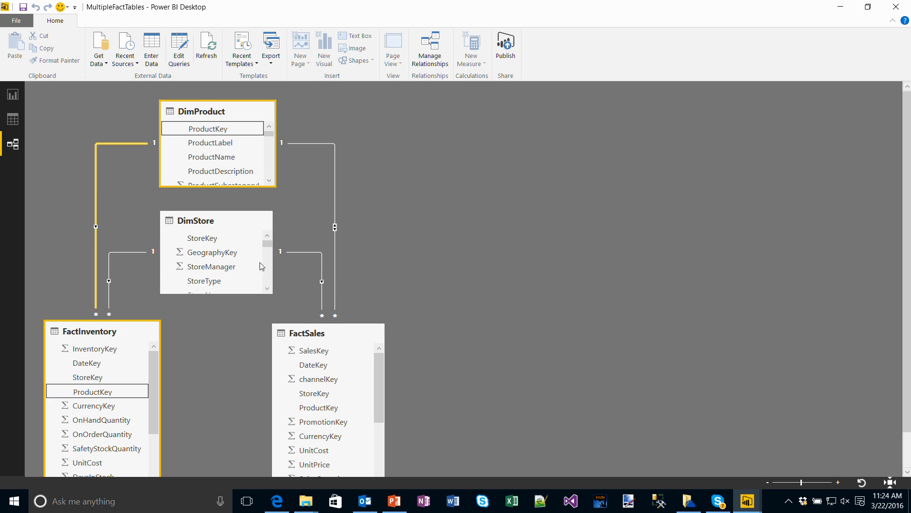
click(123, 235)
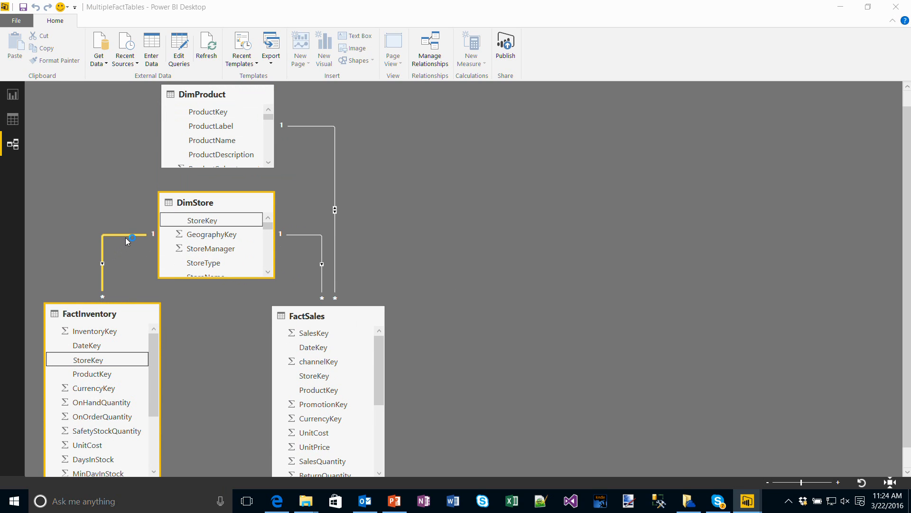
key(Delete)
click(513, 269)
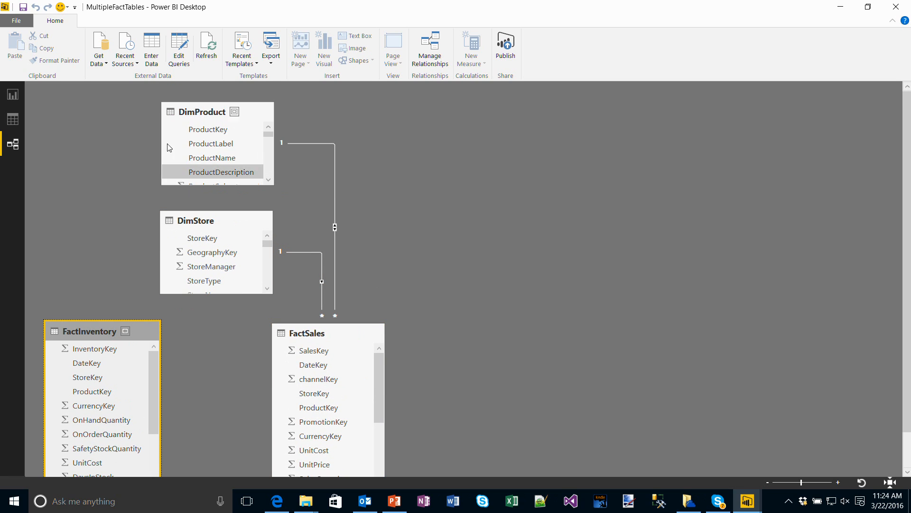
- Create a calculated table in the data view with the formula InventoryProduct = DimProduct
click(13, 120)
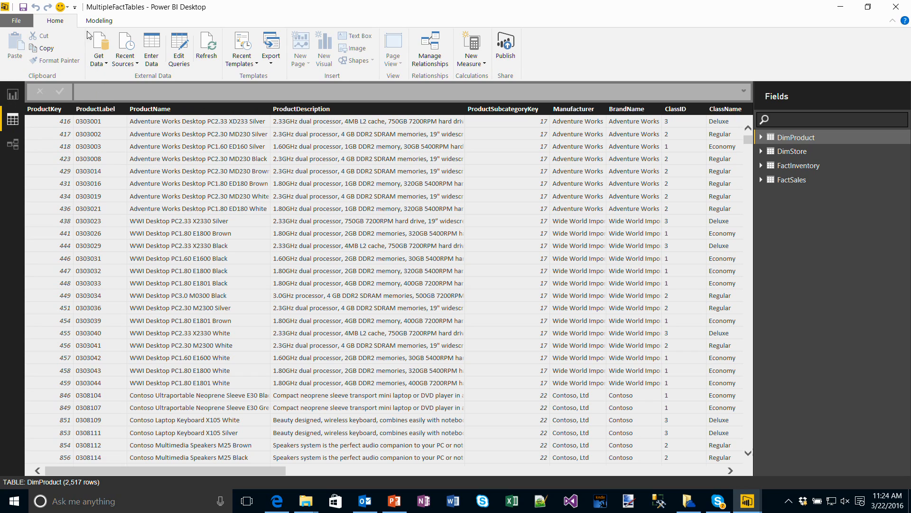
click(98, 22)
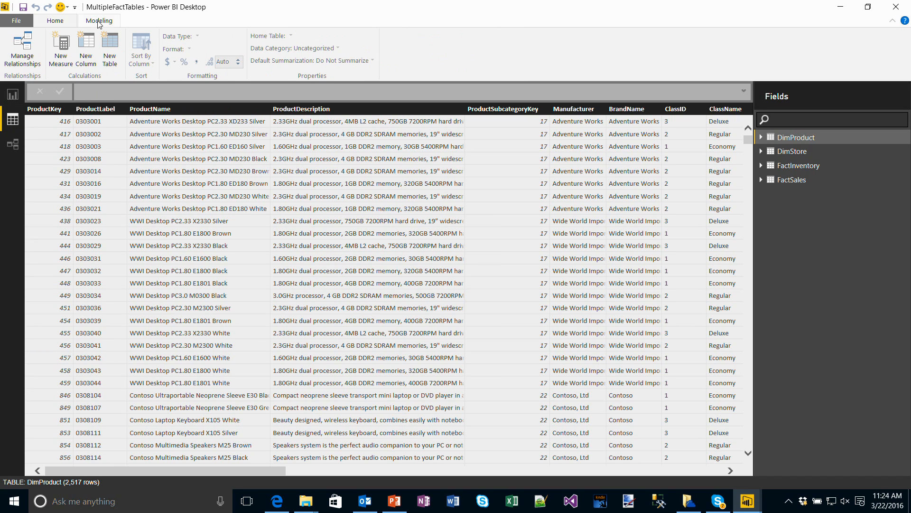
click(110, 52)
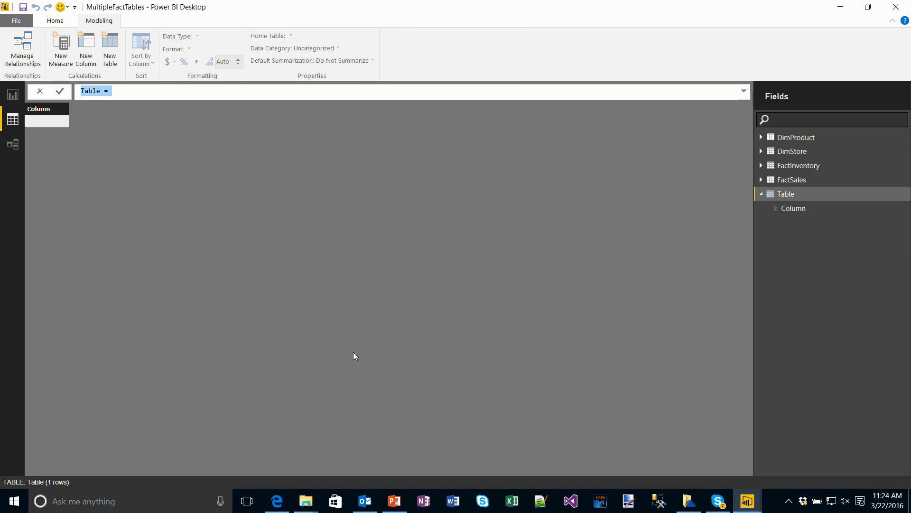
text(Inventory Product = )
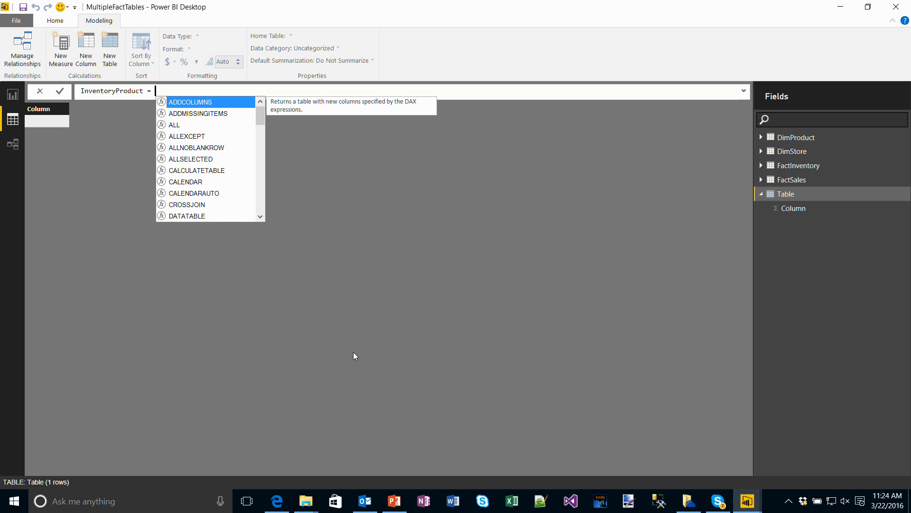
text(di)
key(Tab)
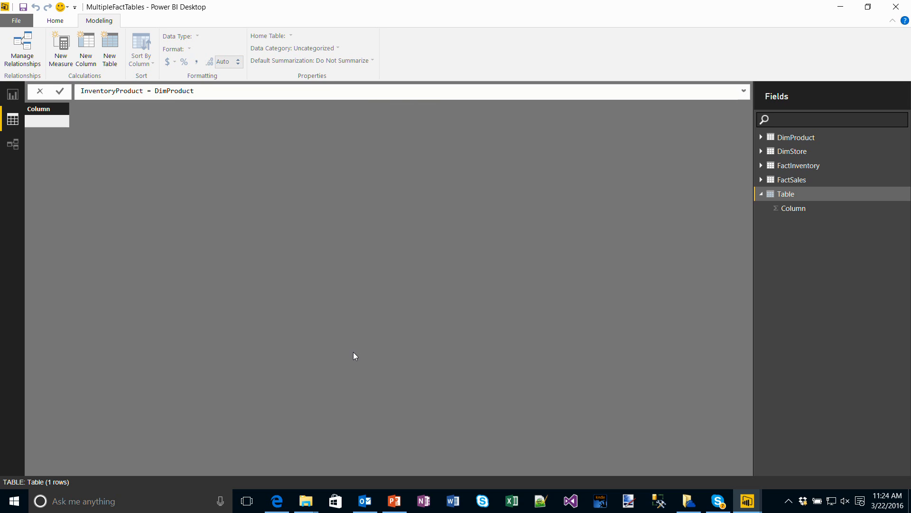
key(Return)
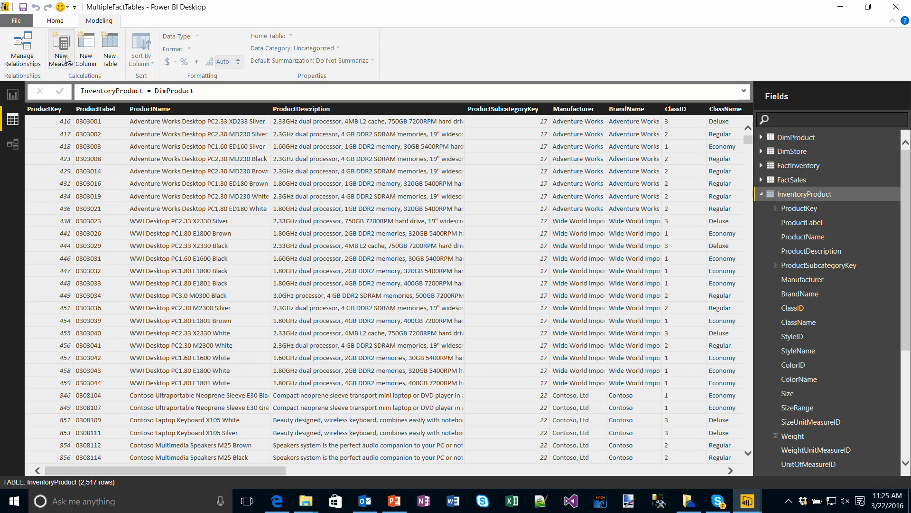
- Collapse the InventoryProduct field list and create a second calculated table with the formula InventoryStore = DimStore
click(761, 194)
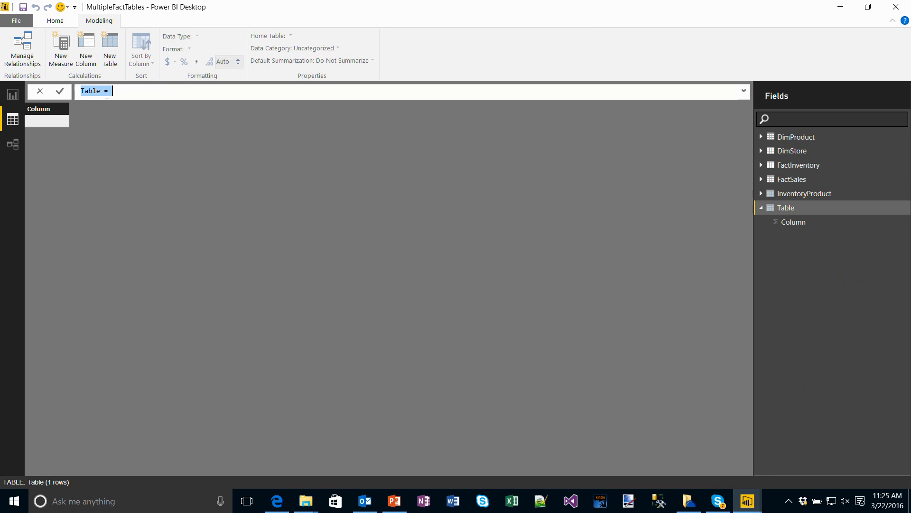
text(InventoryStore = )
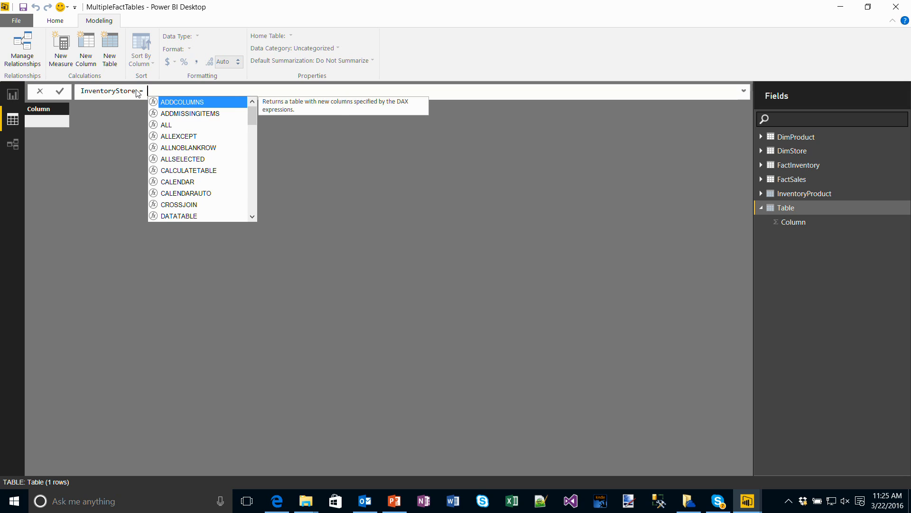
text(DimStore)
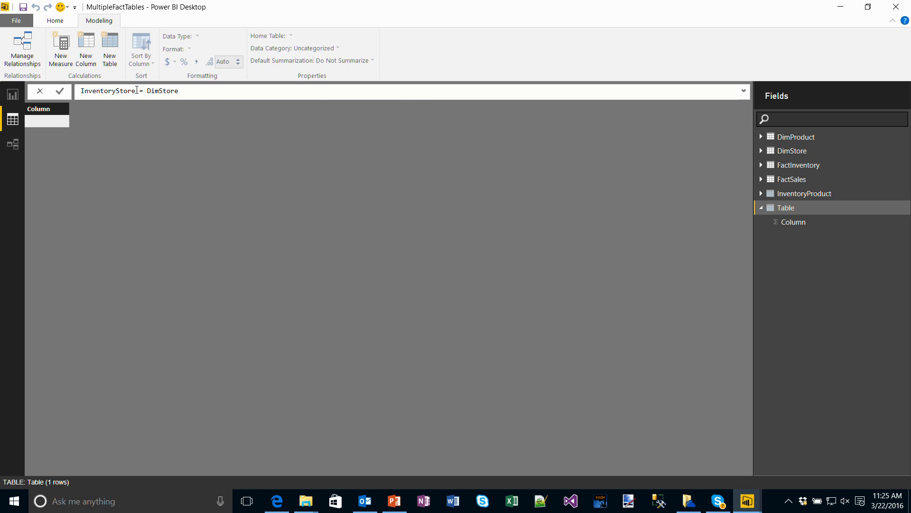
key(Return)
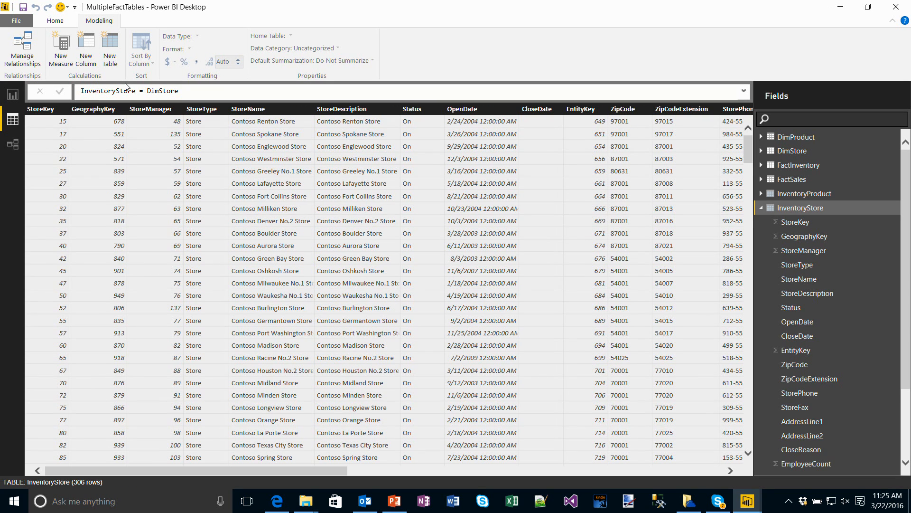
- Rearrange the relationship diagram so InventoryStore and InventoryProduct sit above FactInventory, with DimProduct, DimStore and FactSales grouped apart from them
click(14, 145)
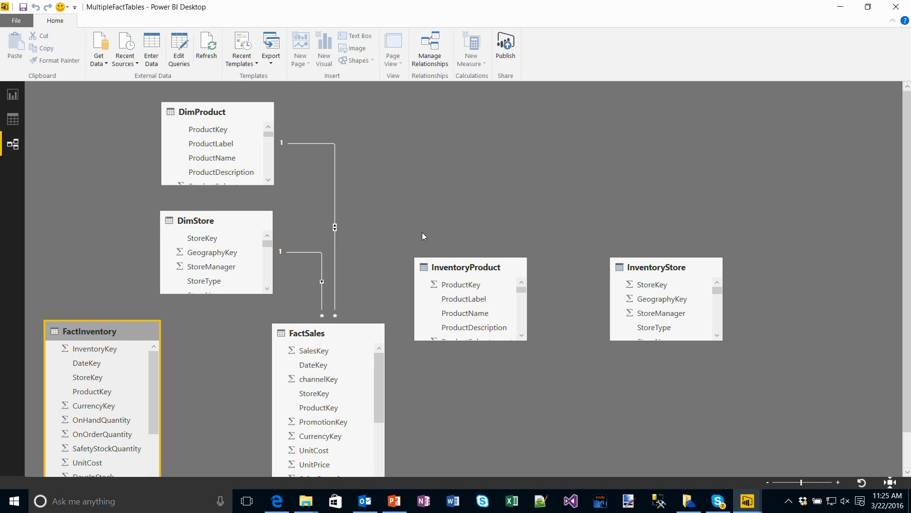
drag(420, 245, 41, 184)
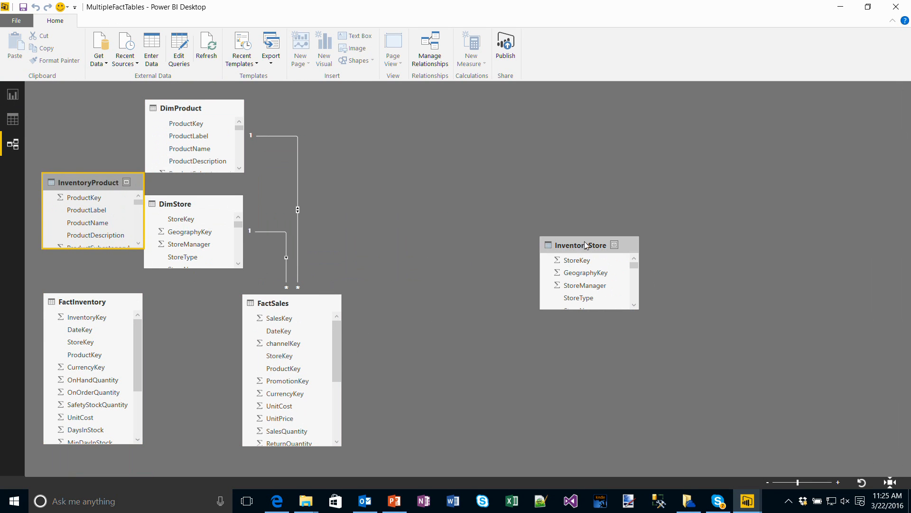
drag(584, 237, 86, 98)
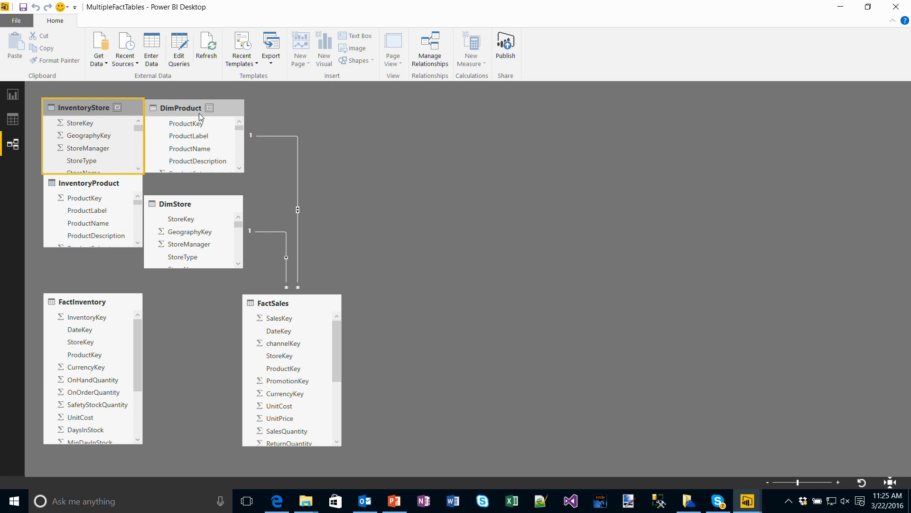
drag(198, 113, 534, 139)
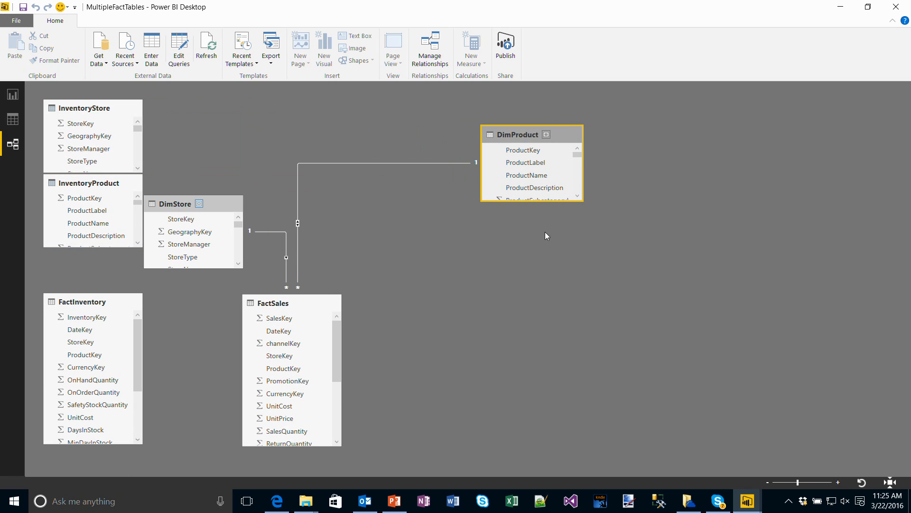
drag(176, 205, 491, 237)
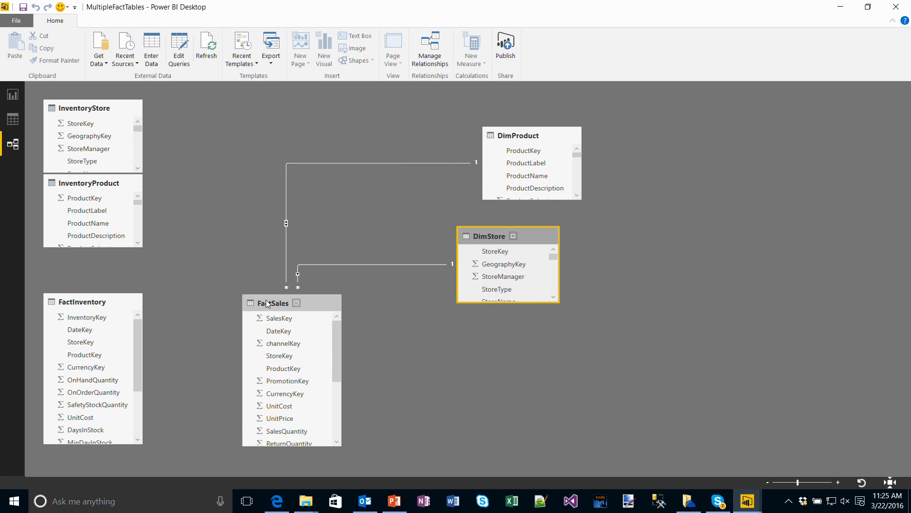
drag(306, 303, 388, 316)
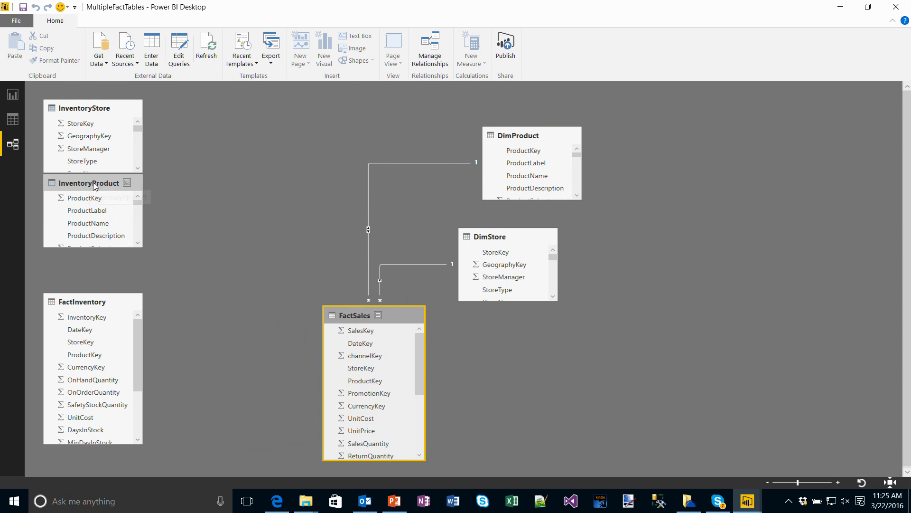
drag(108, 193, 185, 201)
- Relate InventoryStore to FactInventory on StoreKey and InventoryProduct on ProductKey, and move FactInventory beneath InventoryProduct
drag(82, 123, 84, 342)
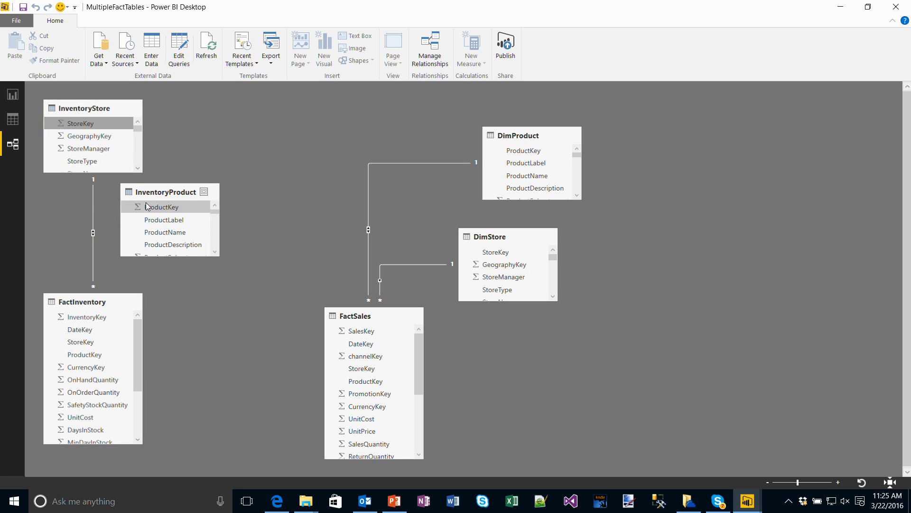
drag(166, 205, 91, 356)
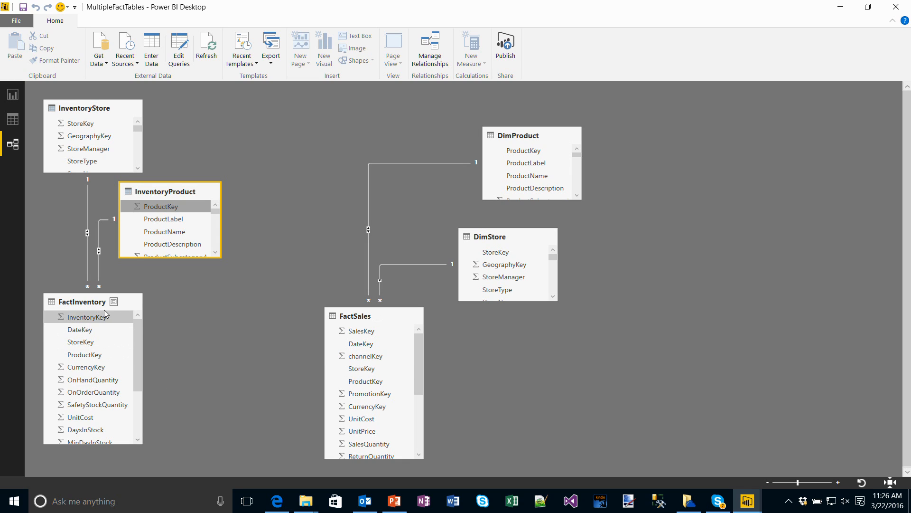
drag(86, 302, 161, 313)
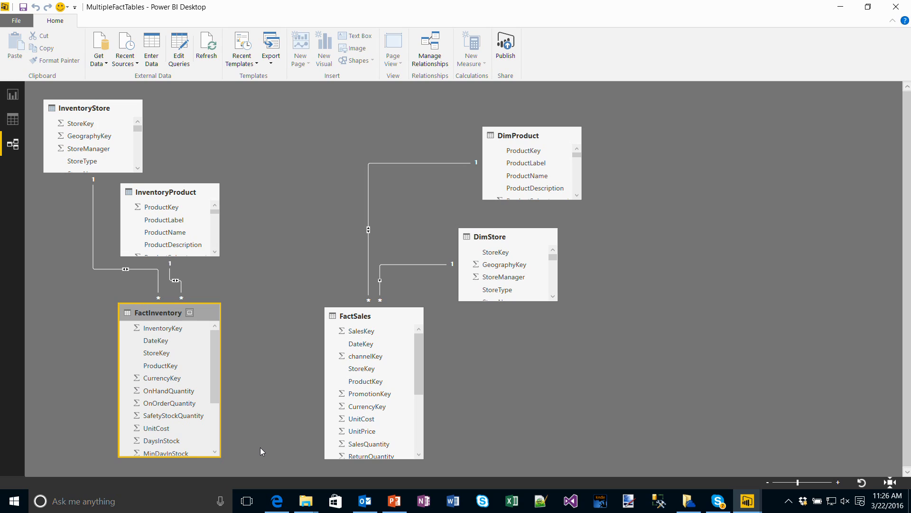
- Switch to the PowerPoint presentation and show slide 28, Relationship Advice #3, on using calculated tables to reduce ambiguity
click(394, 502)
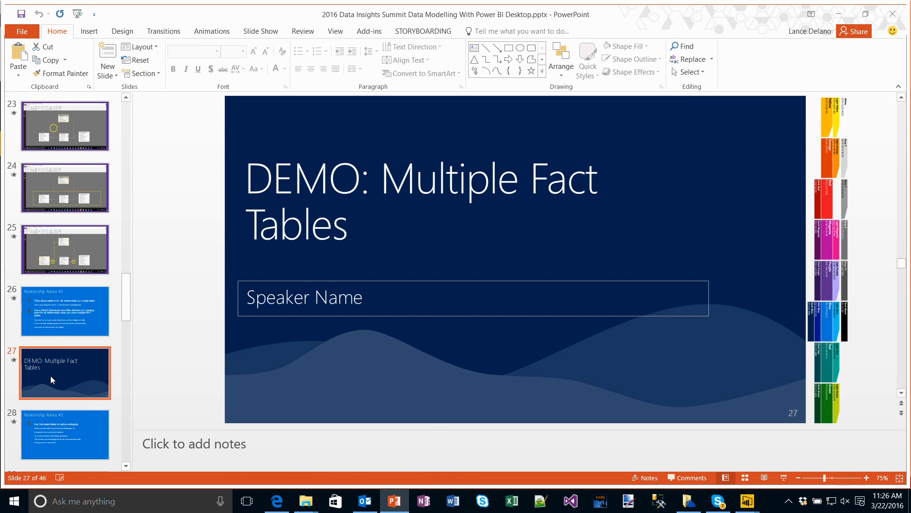
click(58, 437)
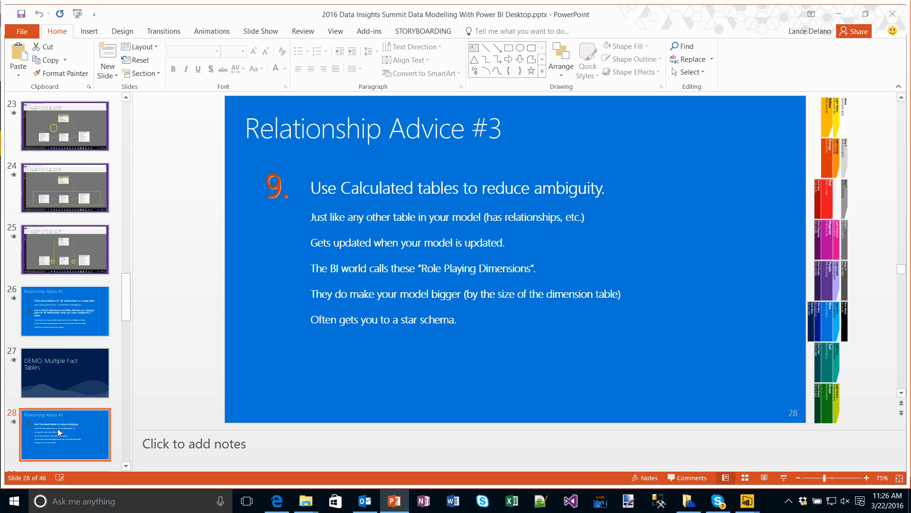
scroll(58, 425, down, 3)
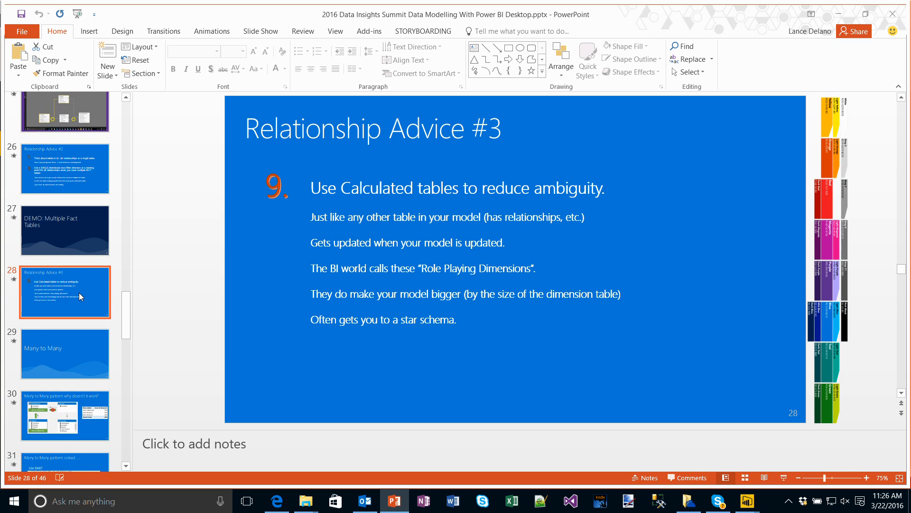
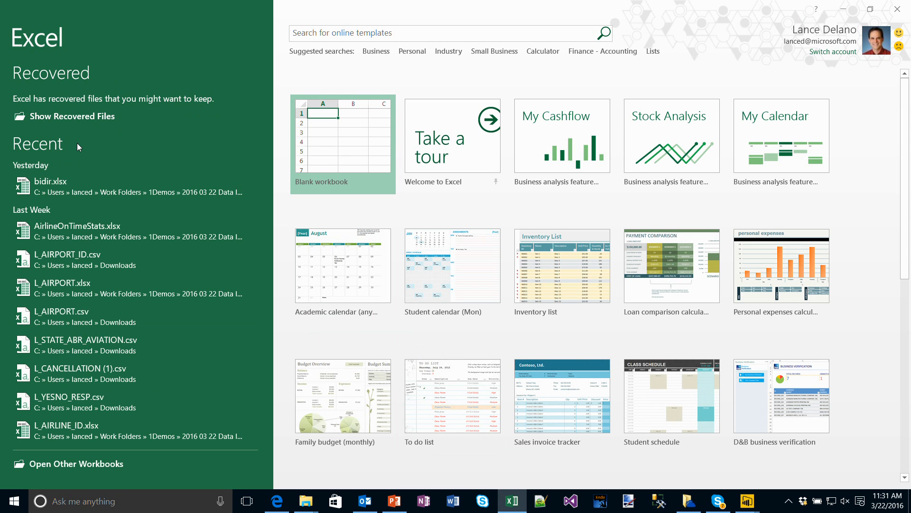
- Open the workbook bidir.xlsx in Excel to examine its employee, project and project hours tables
click(72, 182)
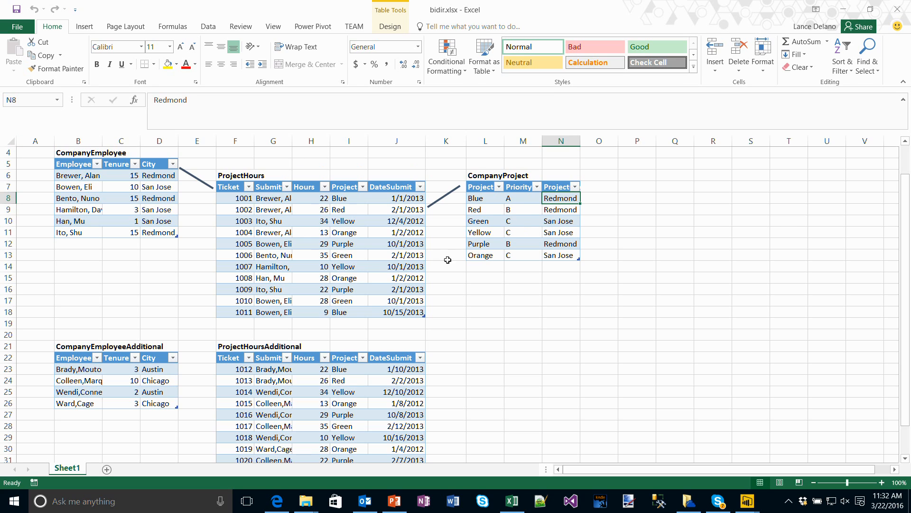
- Switch to the MultipleFactTables window in Power BI Desktop and start a new blank report file
click(747, 499)
click(828, 446)
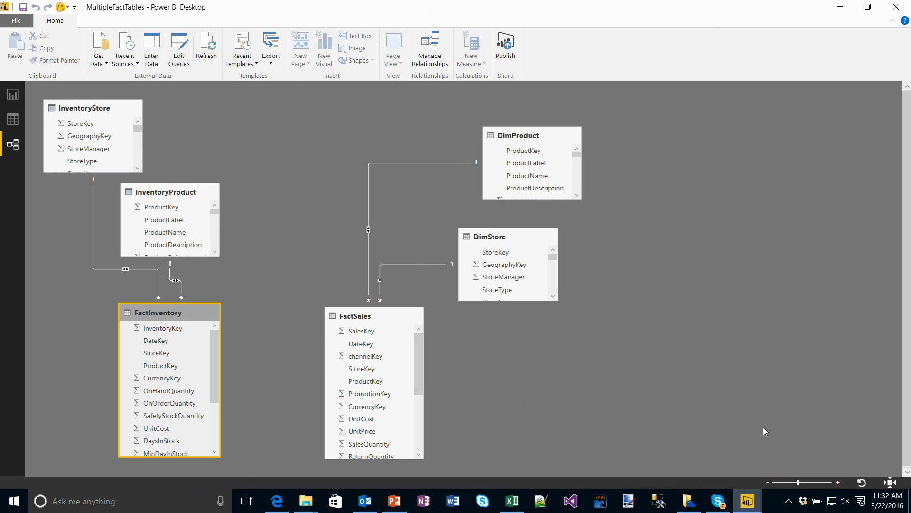
click(16, 21)
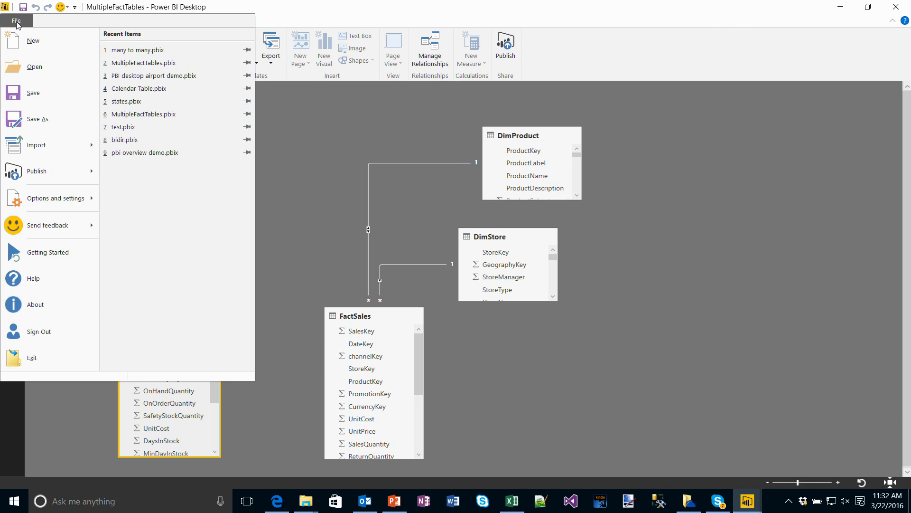
click(32, 43)
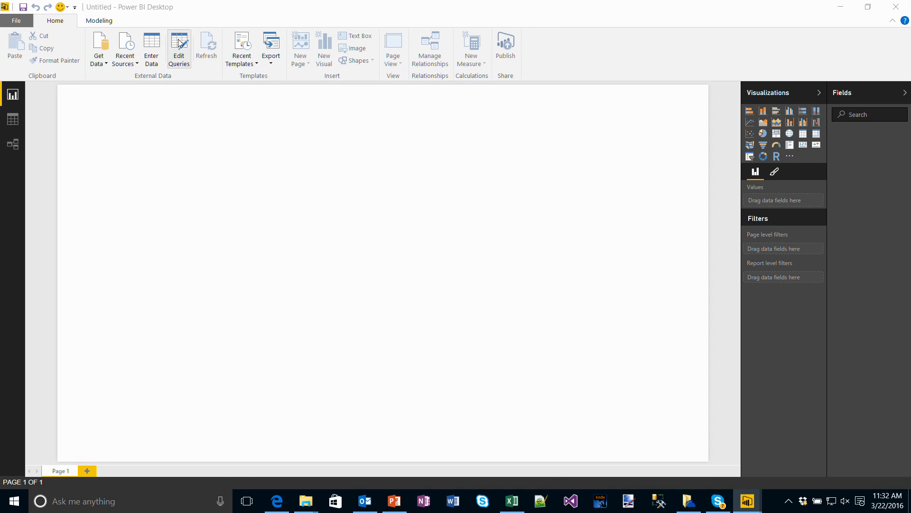
- Load the CompanyEmployee and CompanyProject tables from the recent source bidir.xlsx into the new report
click(126, 65)
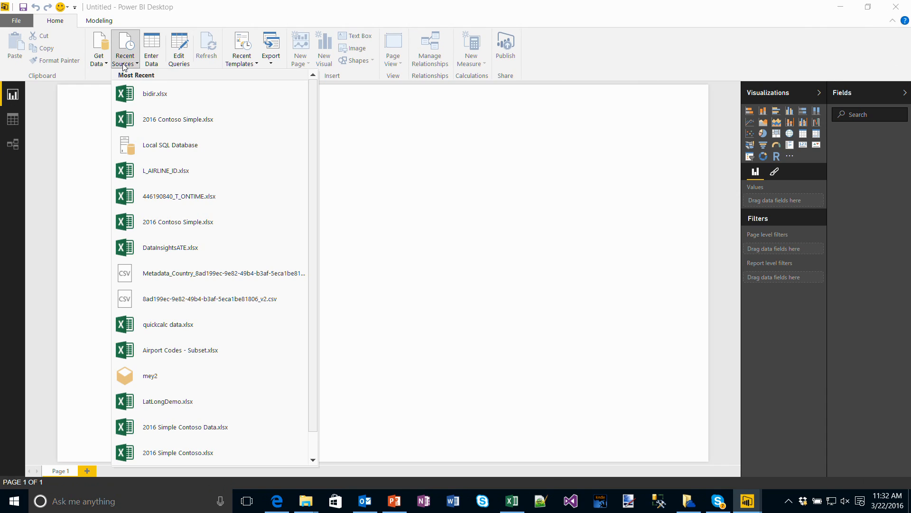
click(155, 94)
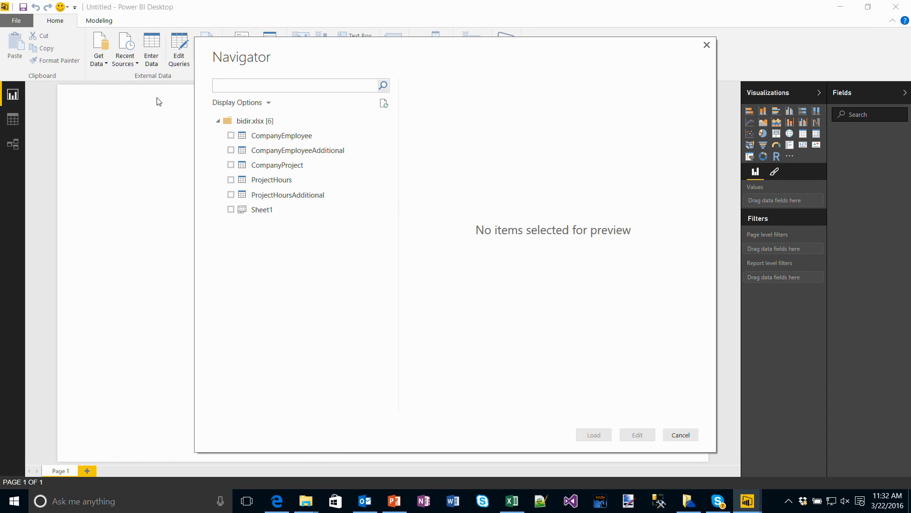
click(231, 135)
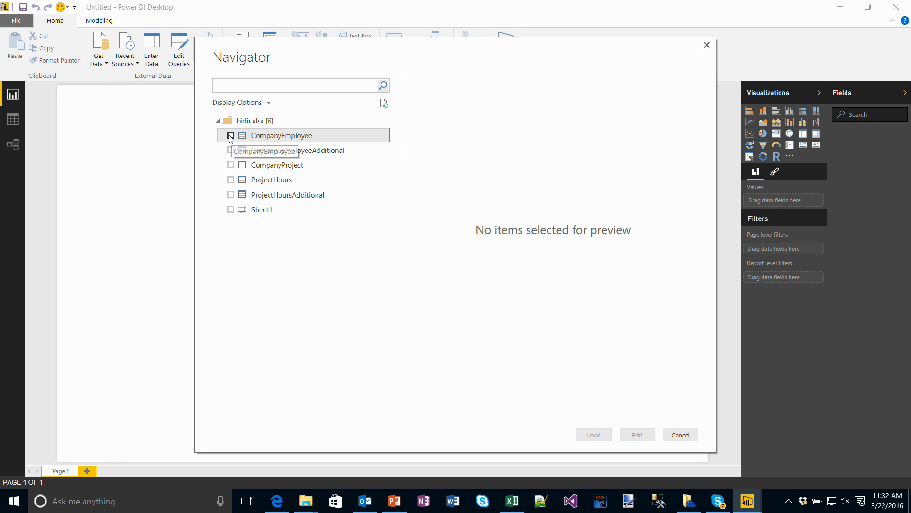
click(231, 164)
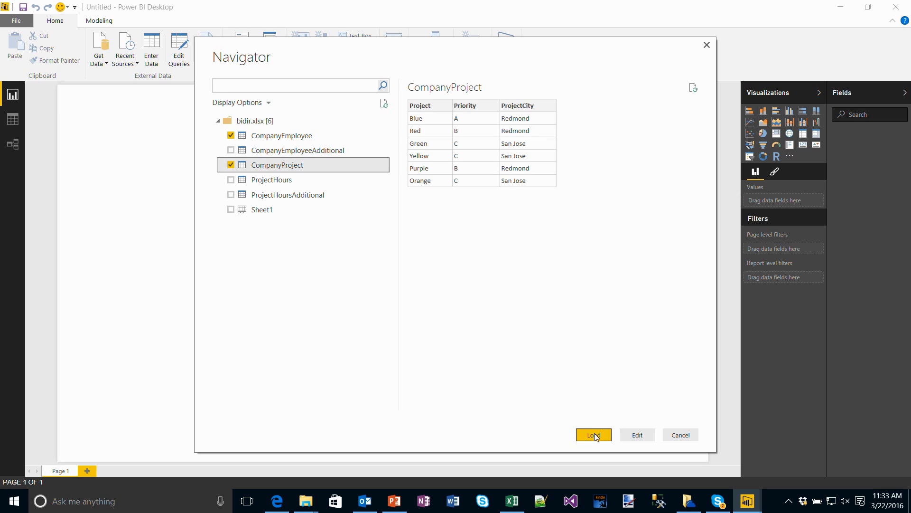
click(589, 434)
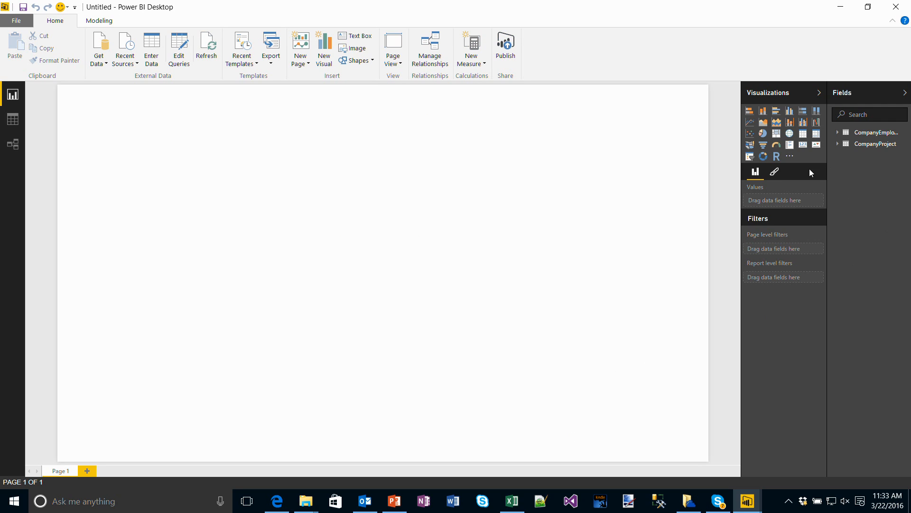
- Create a calculated table in the data view with the formula crossjoin table = CROSSJOIN(CompanyEmployee,CompanyProject)
click(12, 121)
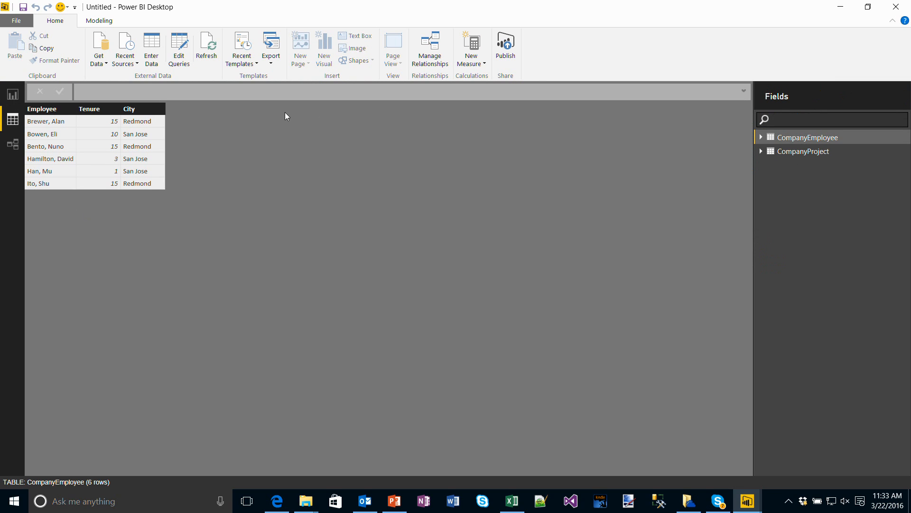
click(106, 22)
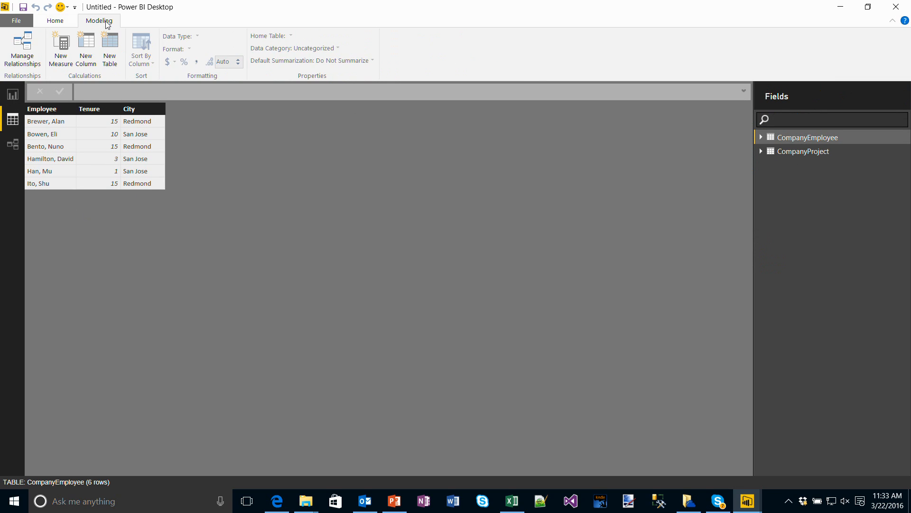
click(109, 49)
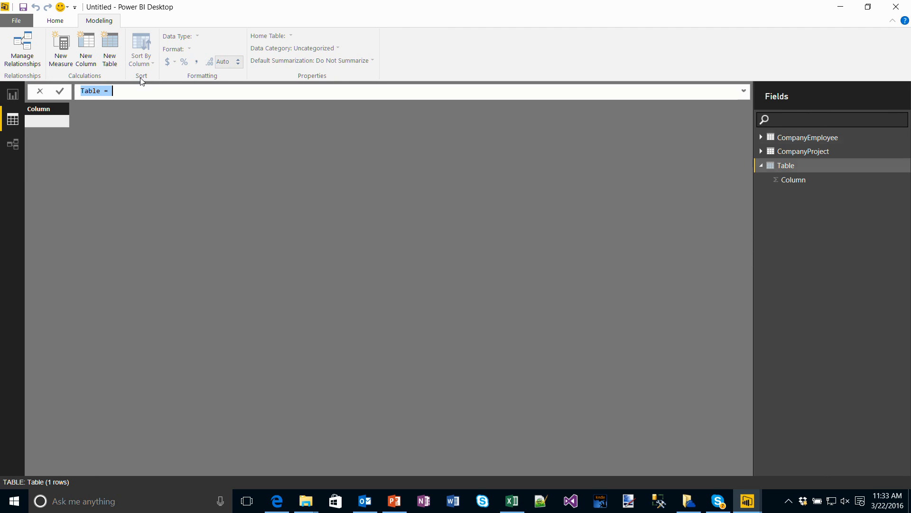
text(crossjoin table = )
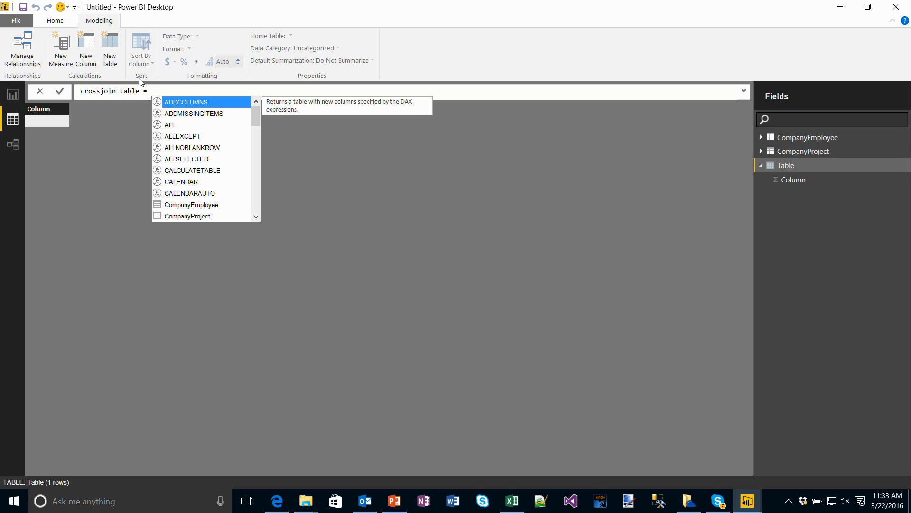
text(cro)
key(Tab)
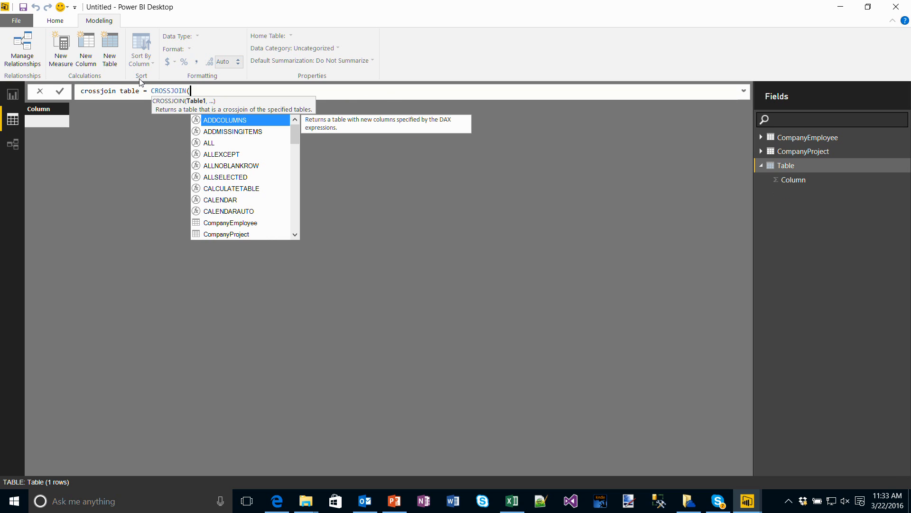
click(799, 137)
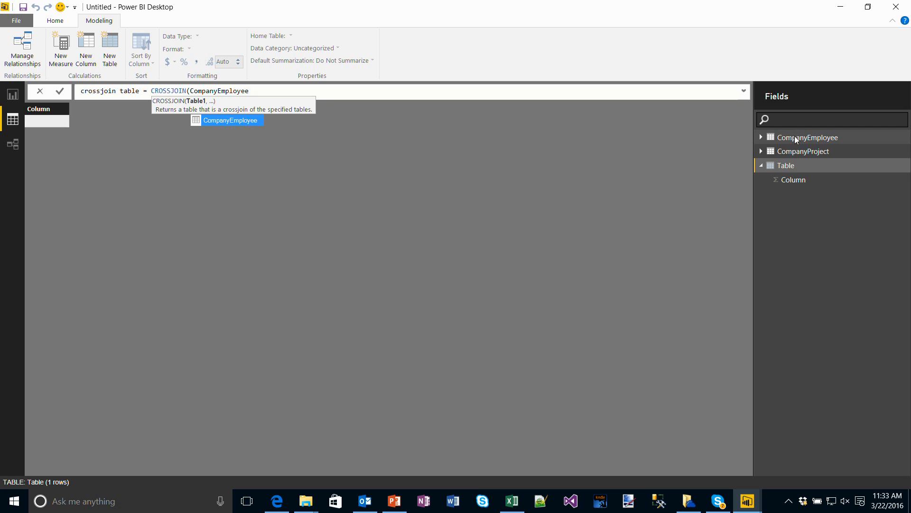
text(,)
click(808, 151)
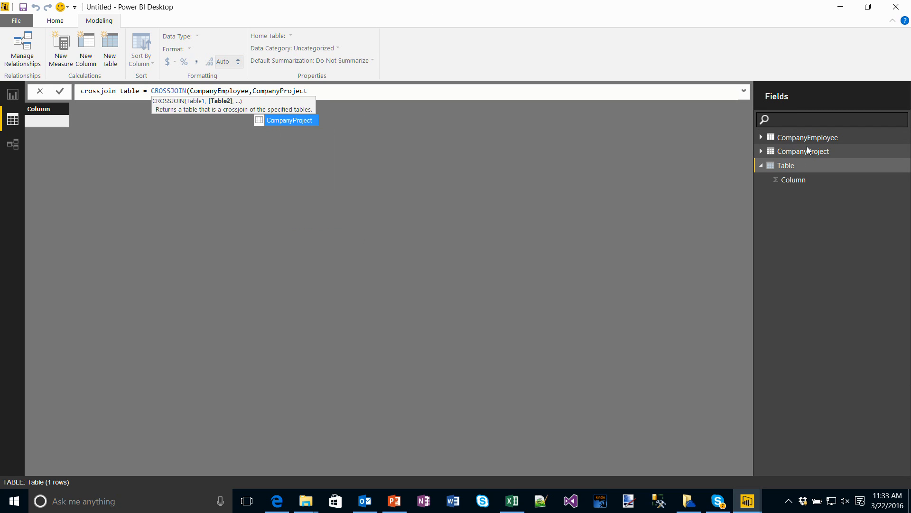
text())
key(Return)
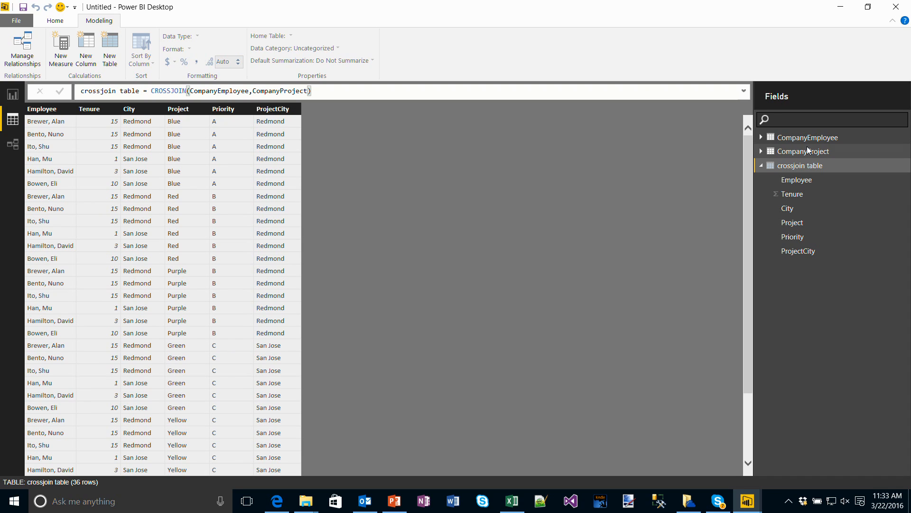
- Arrange the relationship diagram with the crossjoin table below and between CompanyEmployee and CompanyProject
click(17, 149)
drag(472, 112, 239, 301)
drag(262, 116, 446, 133)
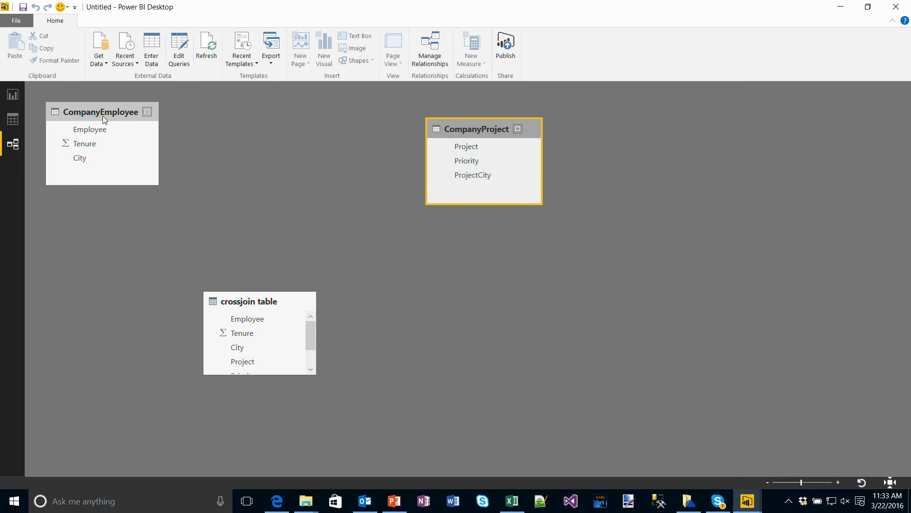
drag(106, 119, 139, 164)
drag(251, 307, 326, 311)
- Relate CompanyEmployee to the crossjoin table on Employee and CompanyProject to it on Project, and return to the table's data
drag(135, 176, 311, 322)
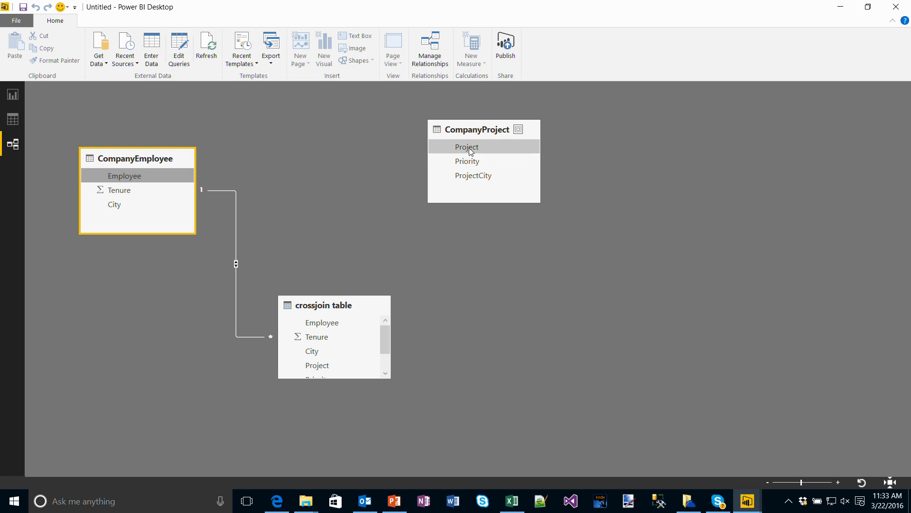
drag(467, 146, 326, 368)
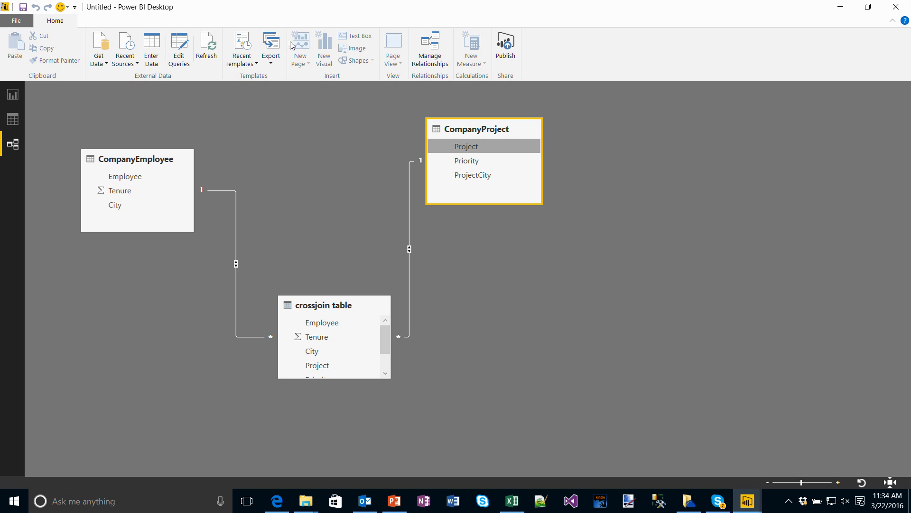
click(13, 120)
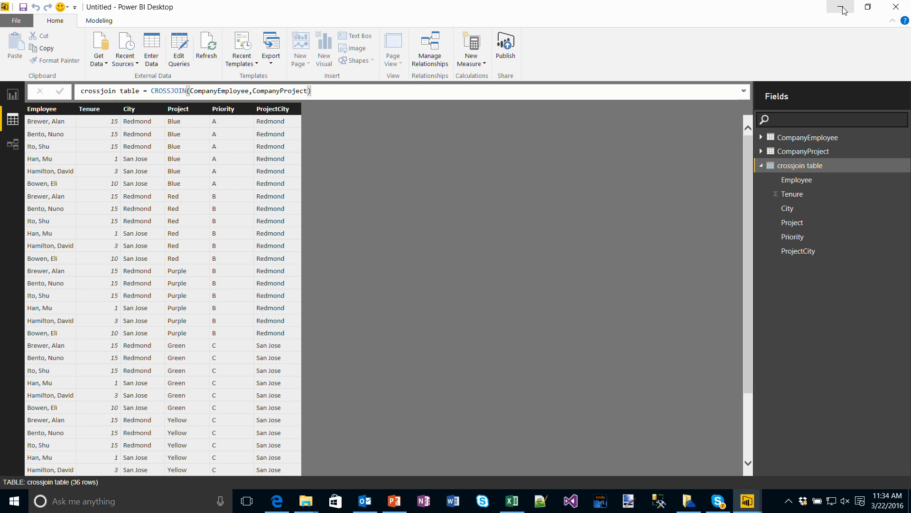
- Switch to the PowerPoint presentation and present slide 35, Useful Calculated Table functions, as a slide show
click(394, 501)
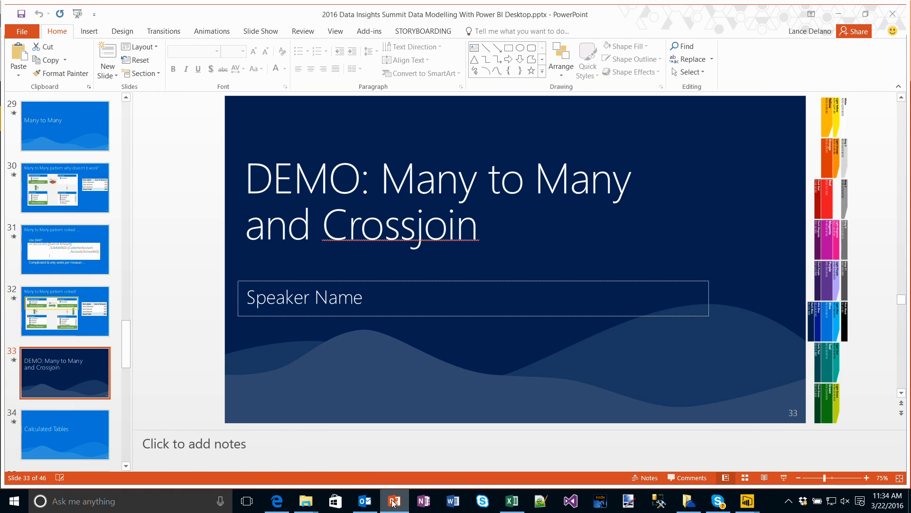
click(63, 435)
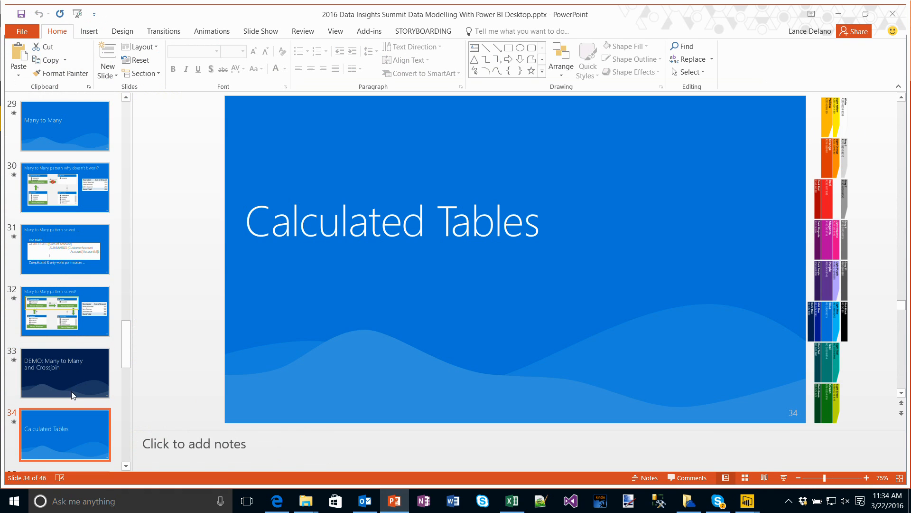
scroll(72, 395, down, 3)
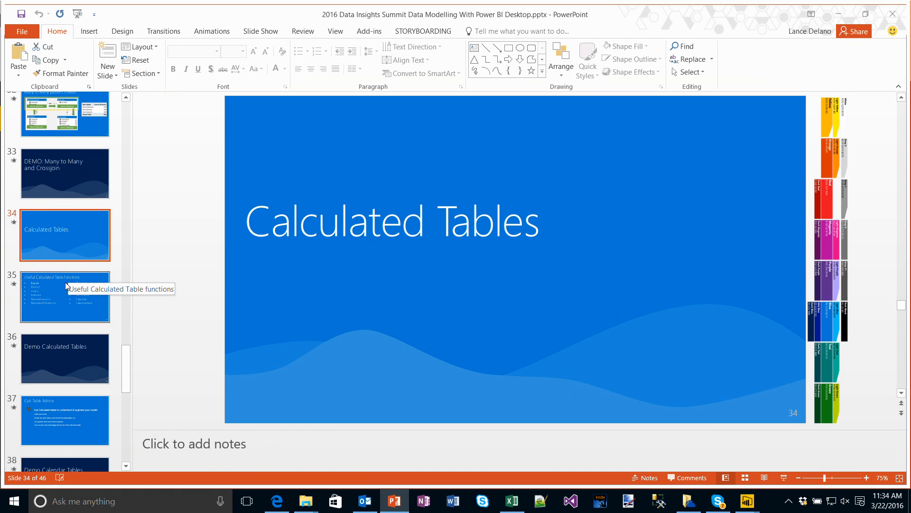
click(73, 295)
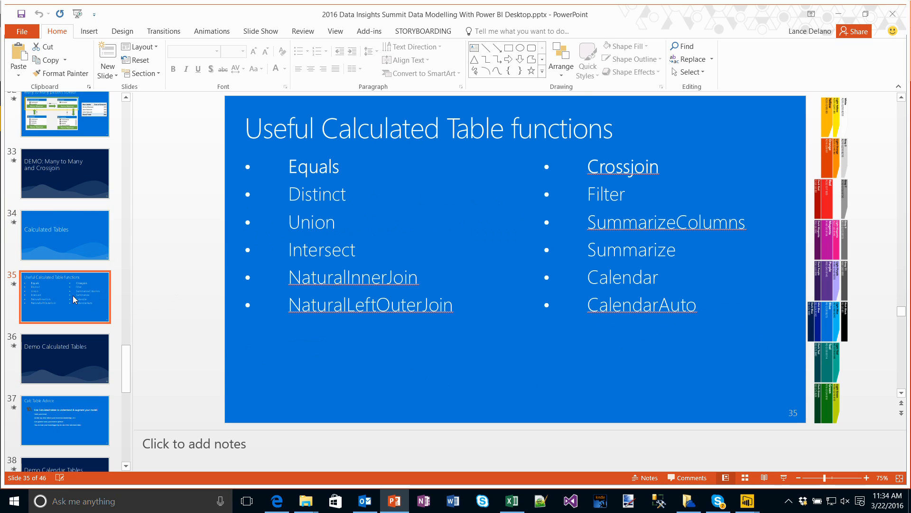
key(shift+F5)
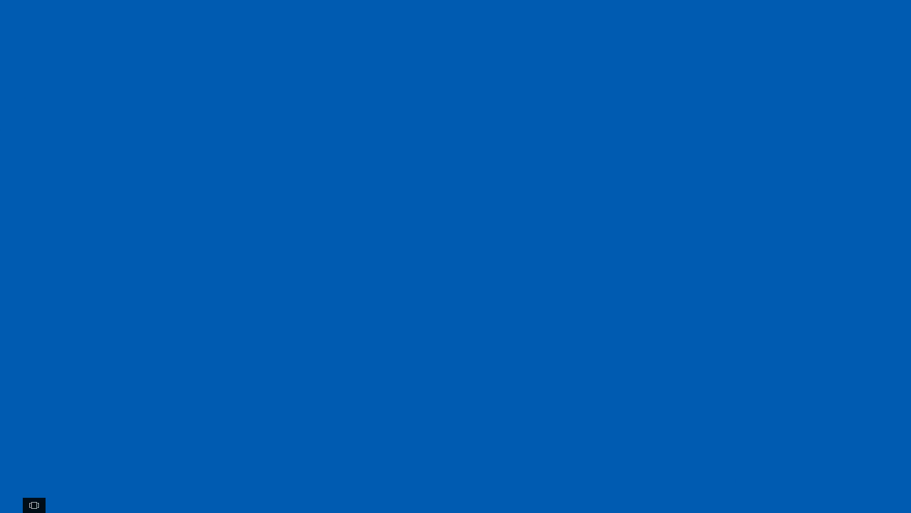
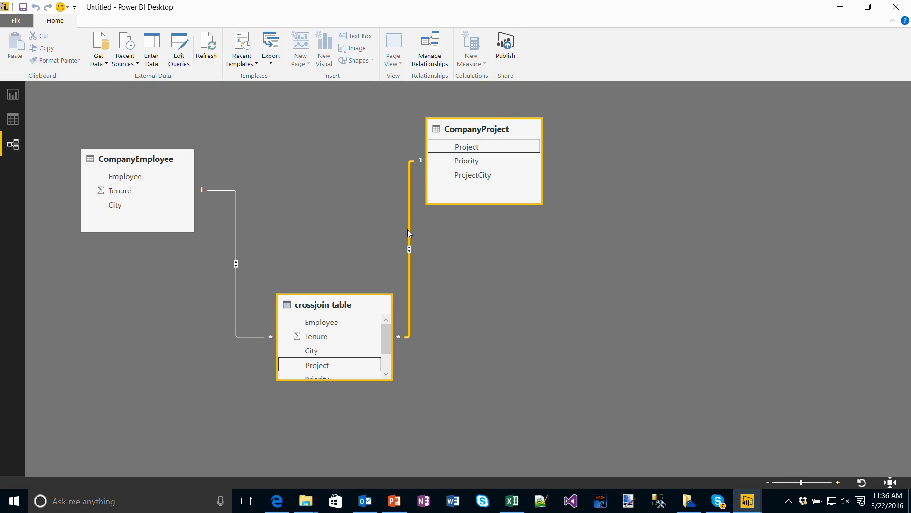
- Delete the relationship between CompanyProject and the crossjoin table, and delete the crossjoin table from the model
key(Delete)
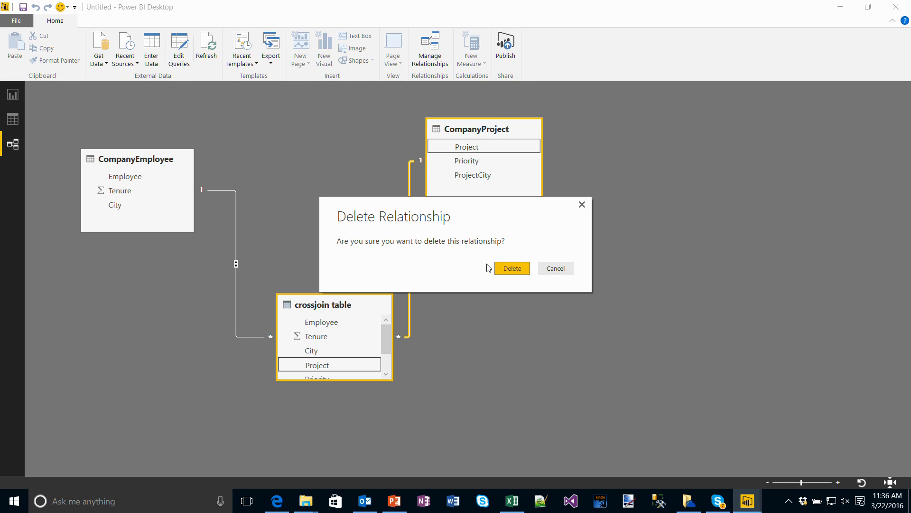
click(517, 268)
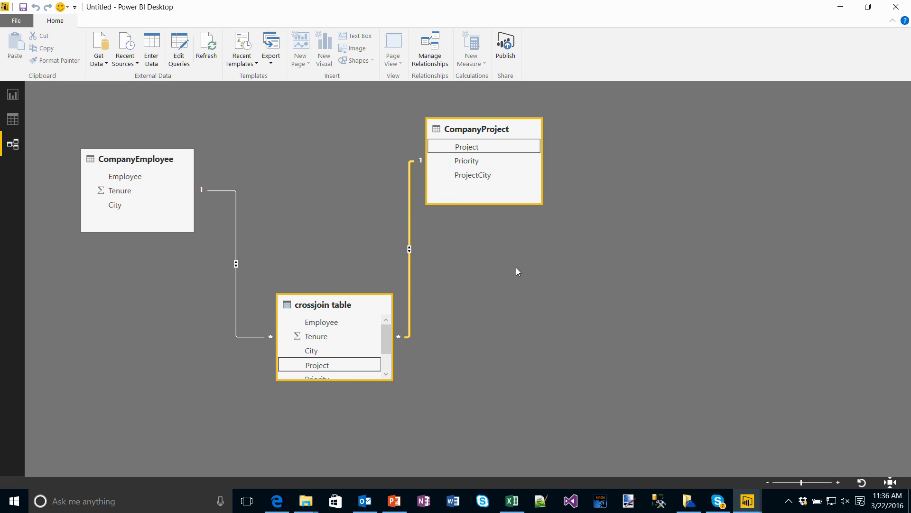
right_click(331, 302)
click(361, 309)
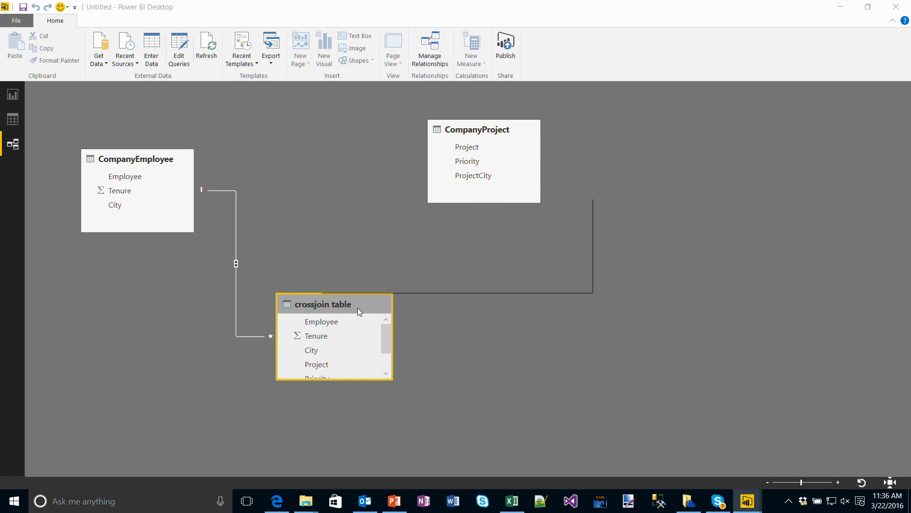
click(511, 269)
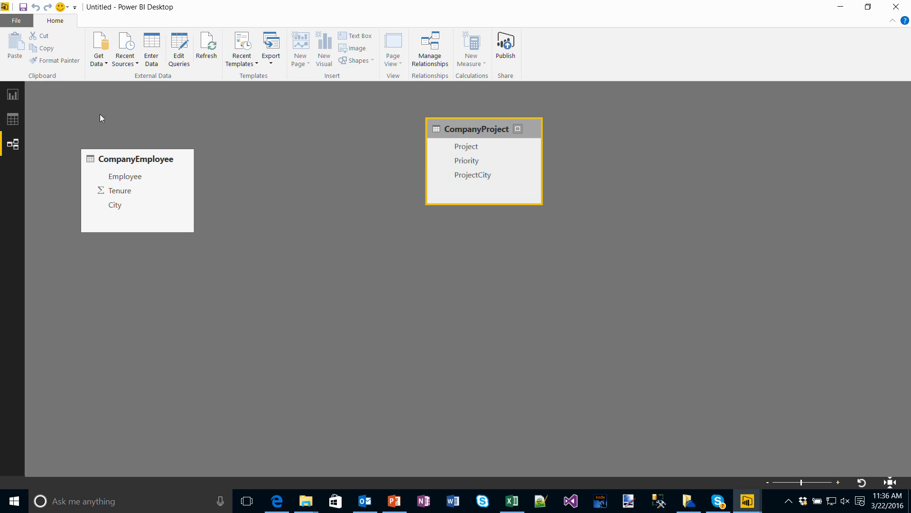
- Load the ProjectHours and ProjectHoursAdditional tables from bidir.xlsx and place both below CompanyProject in the relationship diagram
click(124, 60)
click(154, 98)
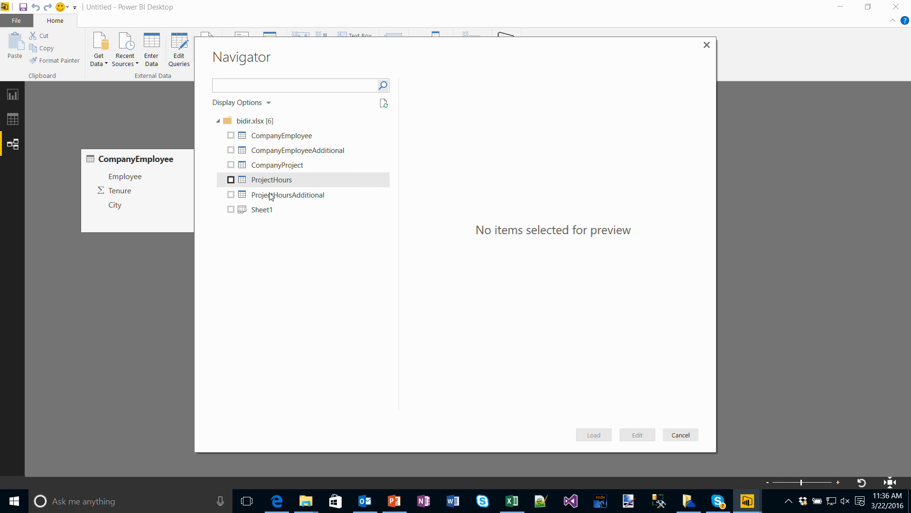
click(231, 180)
click(231, 195)
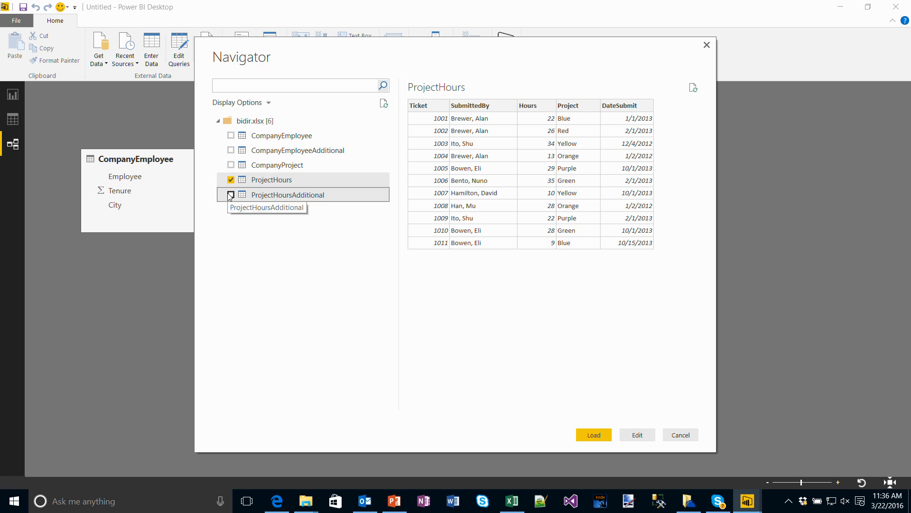
click(596, 433)
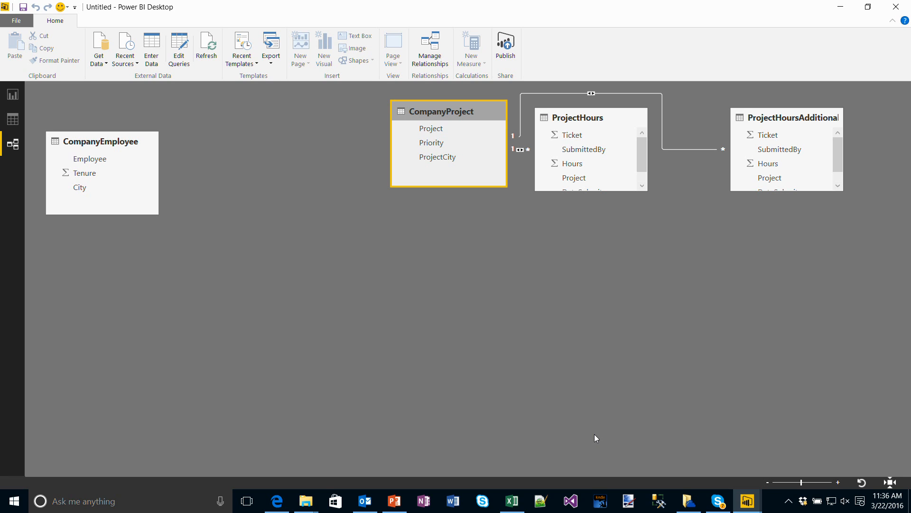
drag(800, 117, 326, 278)
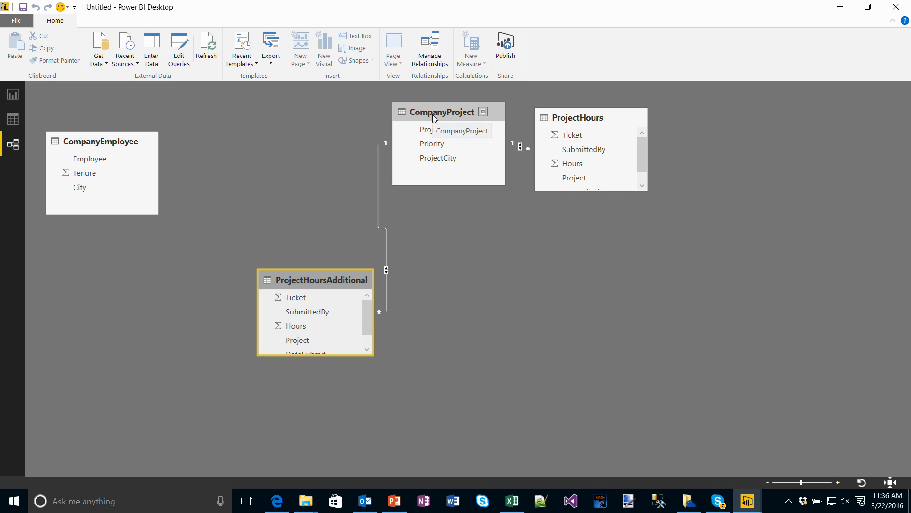
drag(568, 122, 531, 296)
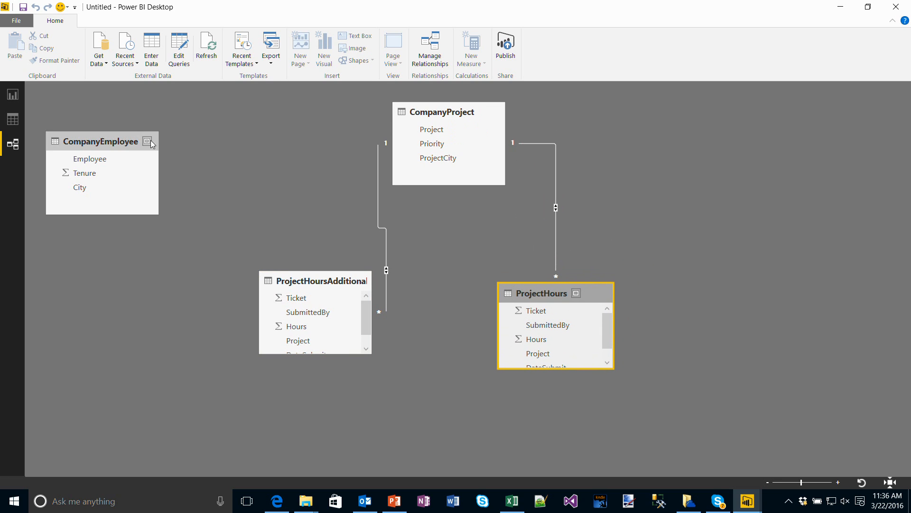
- Create a calculated table with the formula Table = UNION(ProjectHours,ProjectHoursAdditional)
click(13, 122)
click(99, 21)
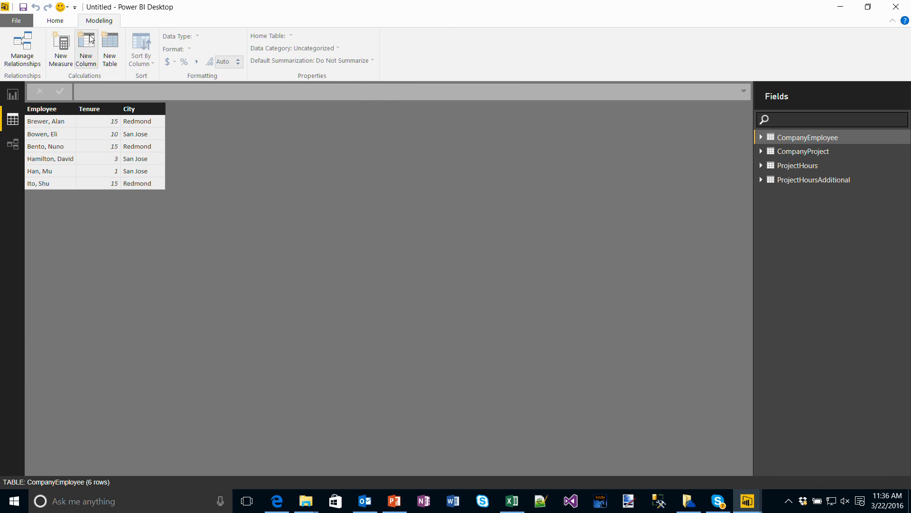
click(110, 59)
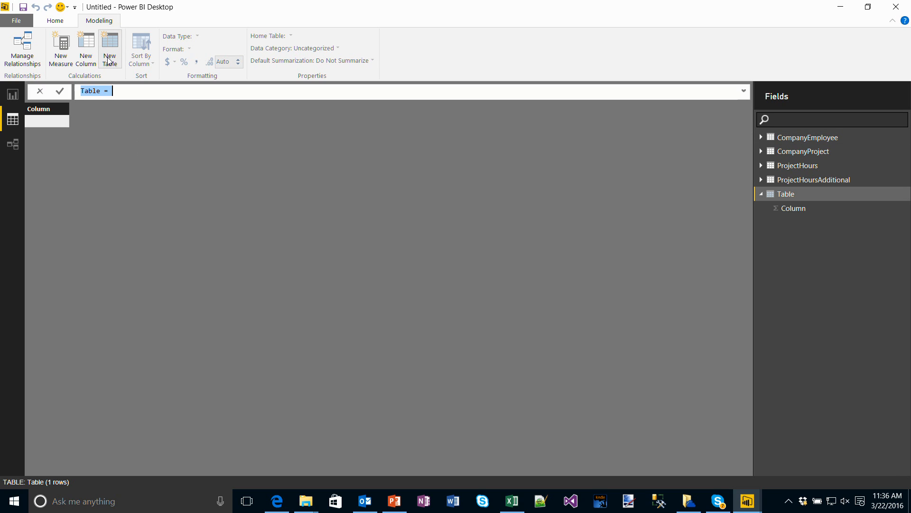
key(End)
text(unio)
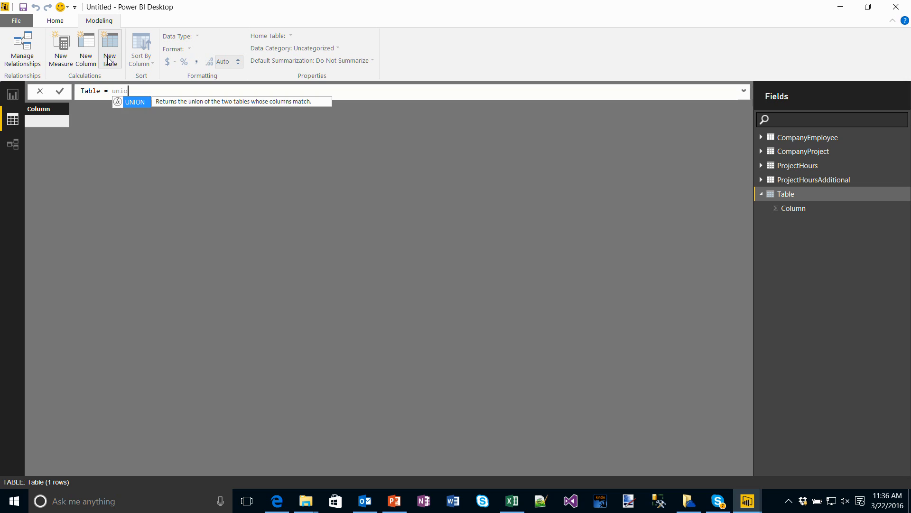
key(Tab)
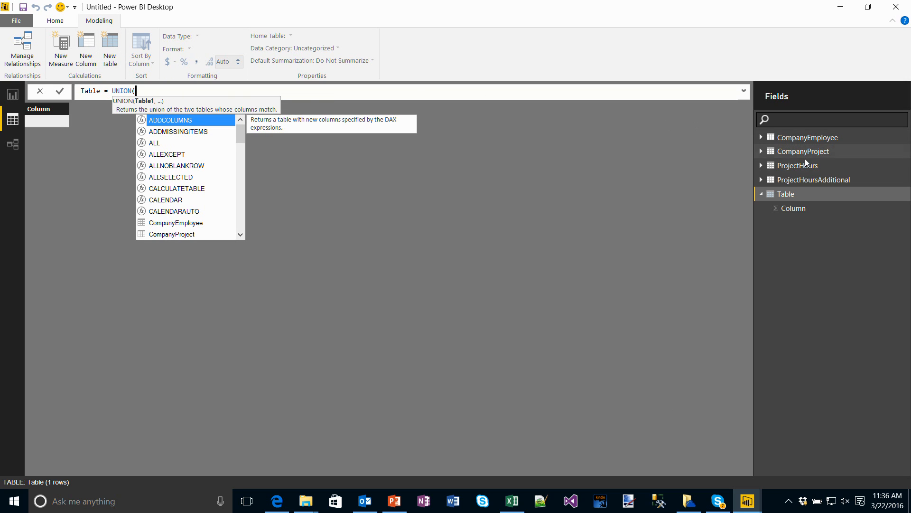
text(ProjectHours)
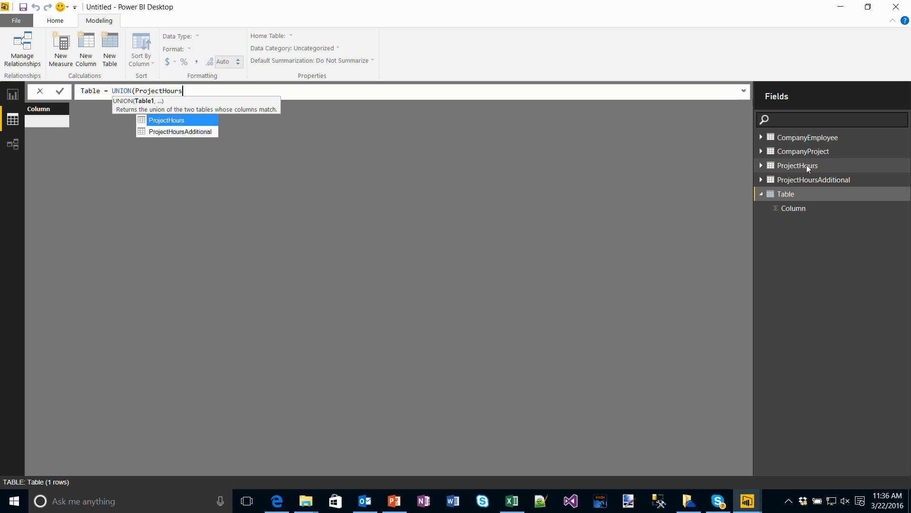
text(,ProjectHoursAdditional))
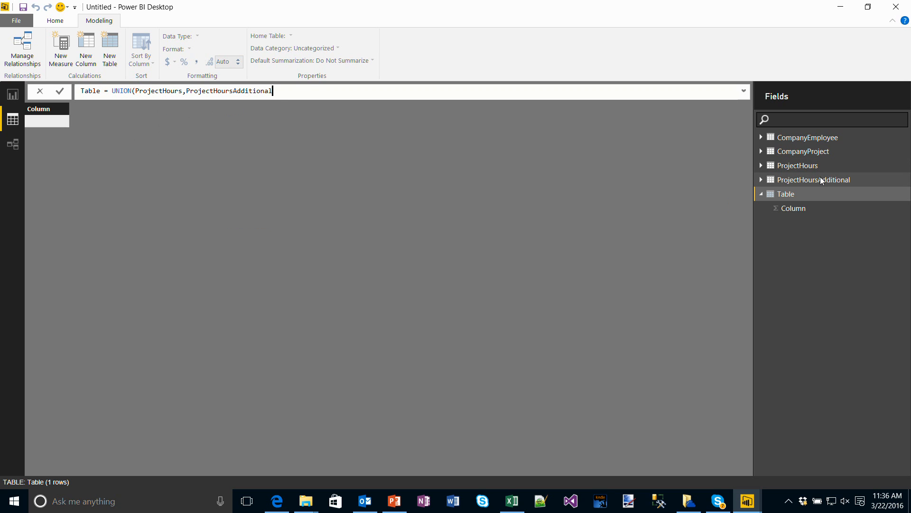
key(Return)
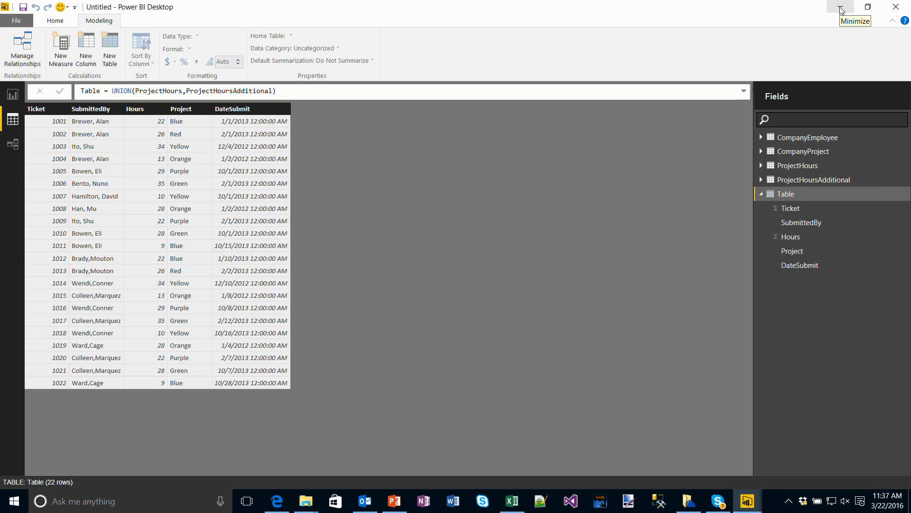
- Open states.pbix and examine the formula and rows of the All States calculated table
click(24, 21)
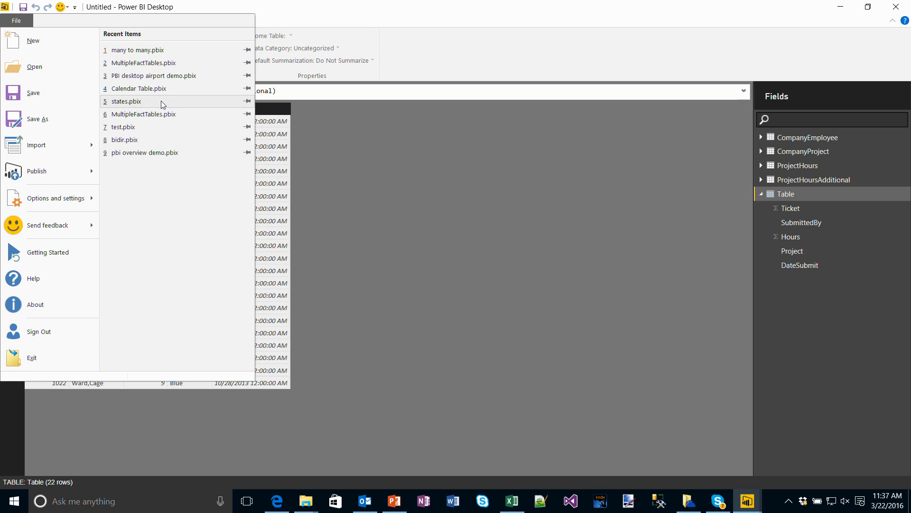
key(Escape)
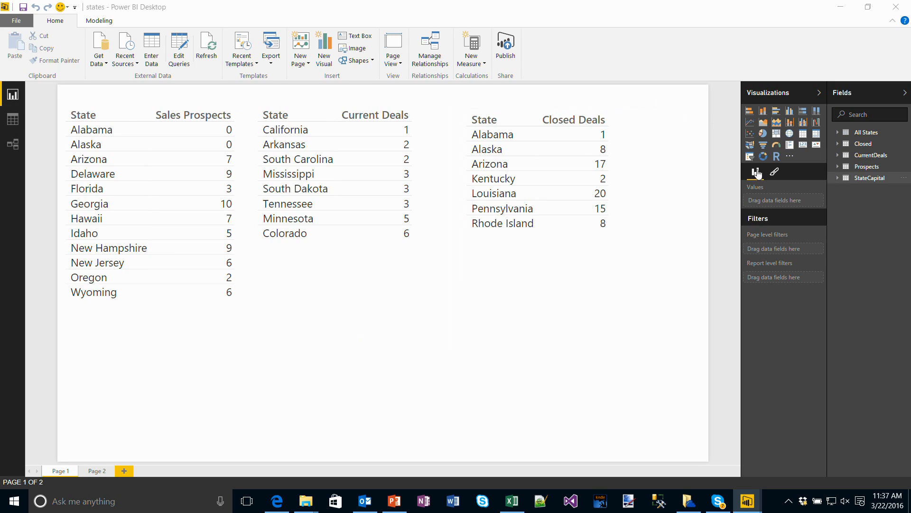
click(12, 119)
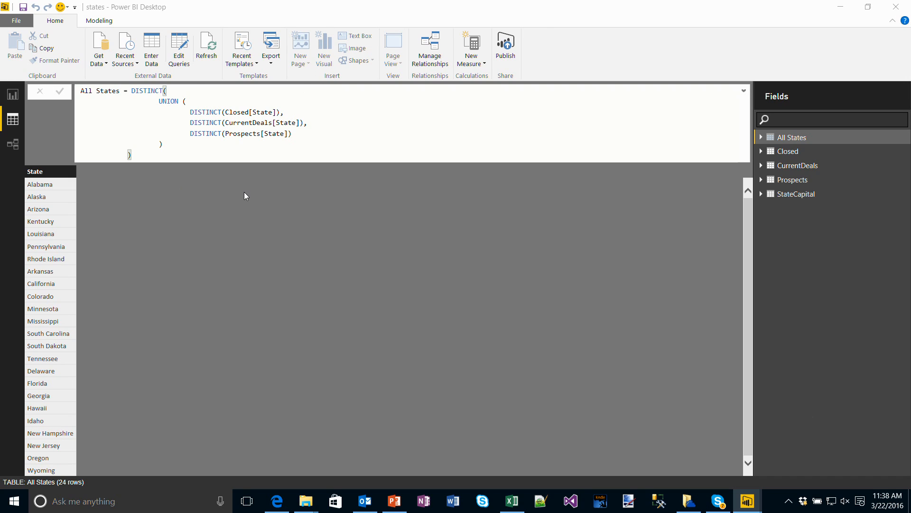
- Minimize the states report and close the untitled report without saving its changes
click(841, 7)
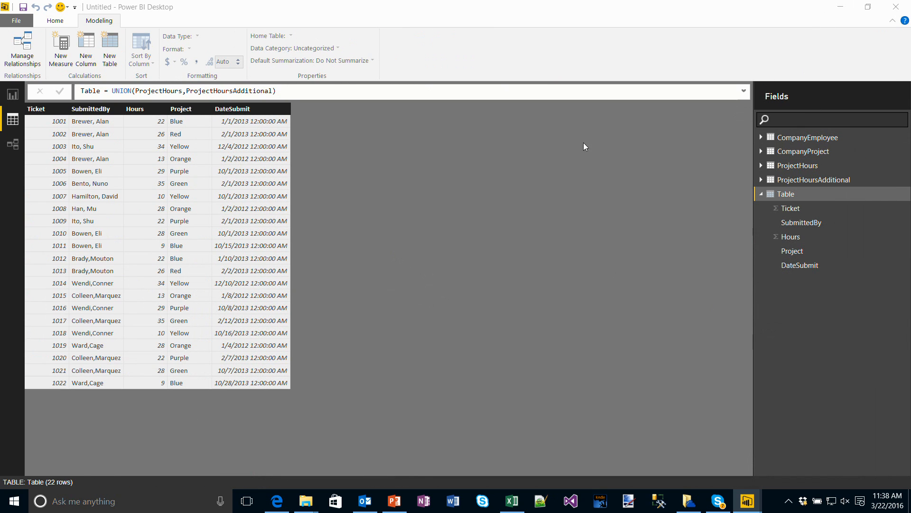
click(899, 8)
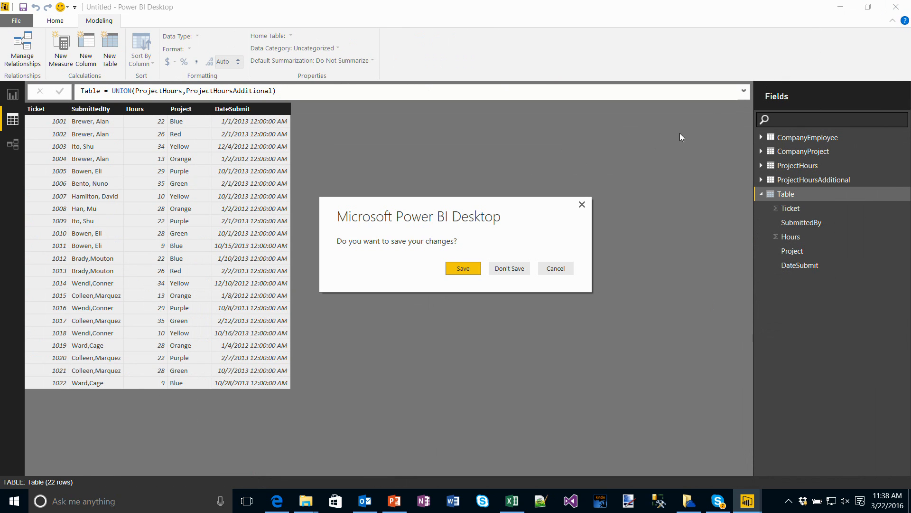
click(509, 267)
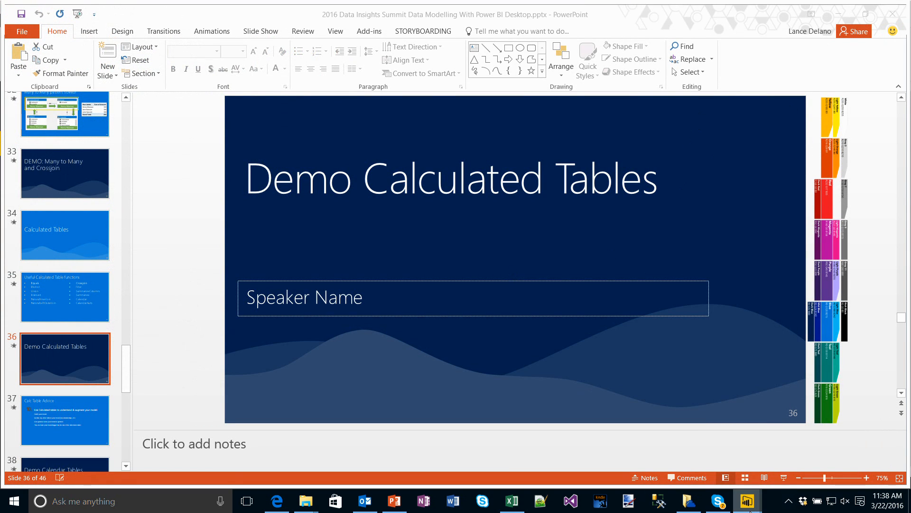
- Show slide 37, Calc Table Advice, and slide 38, Demo Calendar Tables, in the PowerPoint presentation
mouse_move(745, 504)
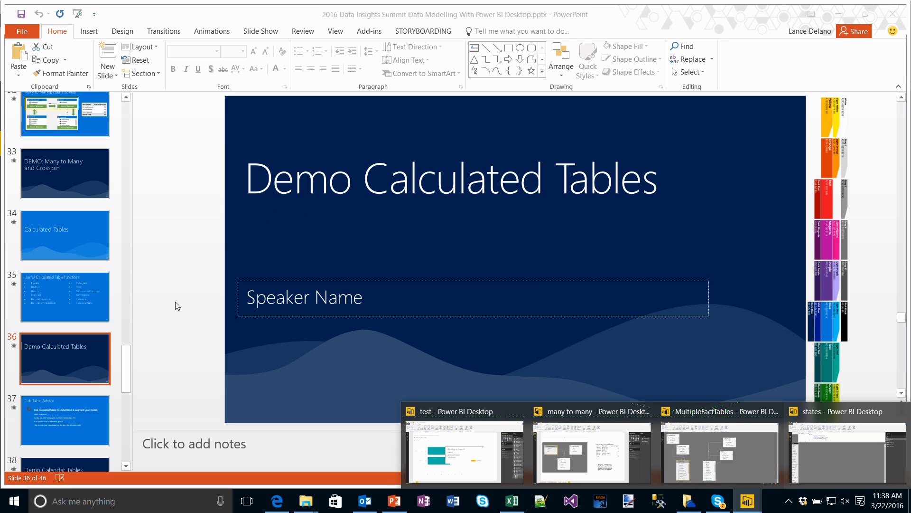
click(52, 424)
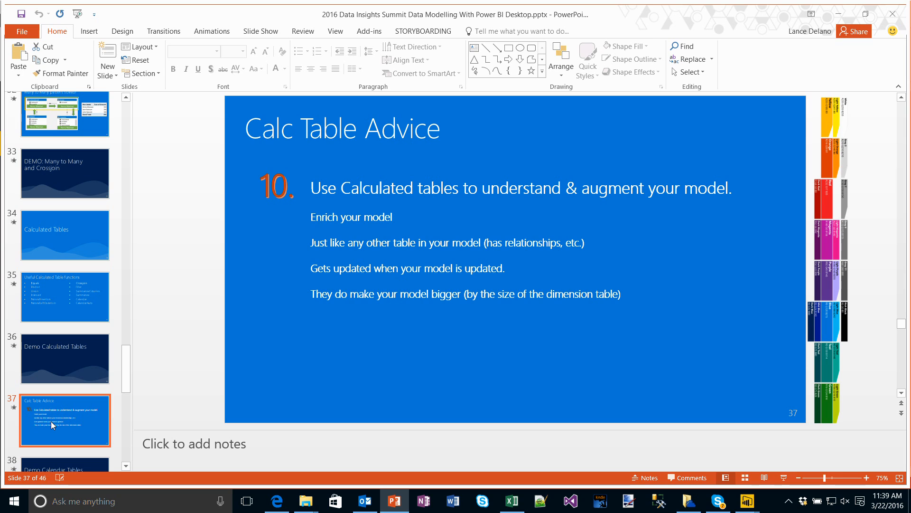
scroll(71, 408, down, 1)
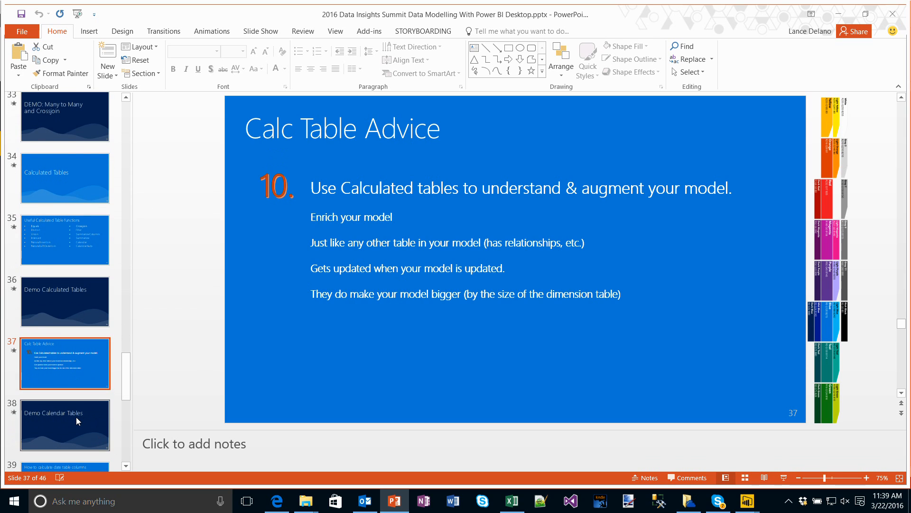
click(76, 417)
scroll(56, 413, down, 1)
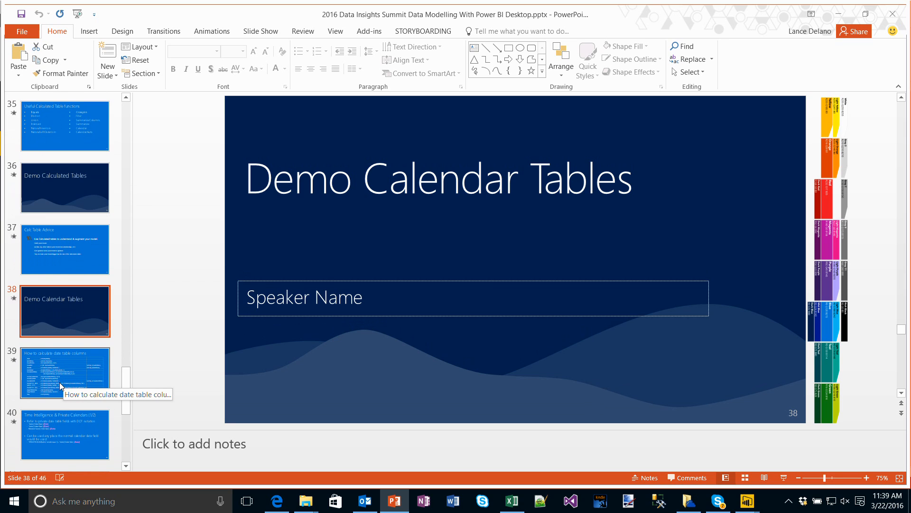
- Minimize the presentation and close MultipleFactTables, the bidir.xlsx workbook and many to many, discarding the Power BI changes
mouse_move(747, 502)
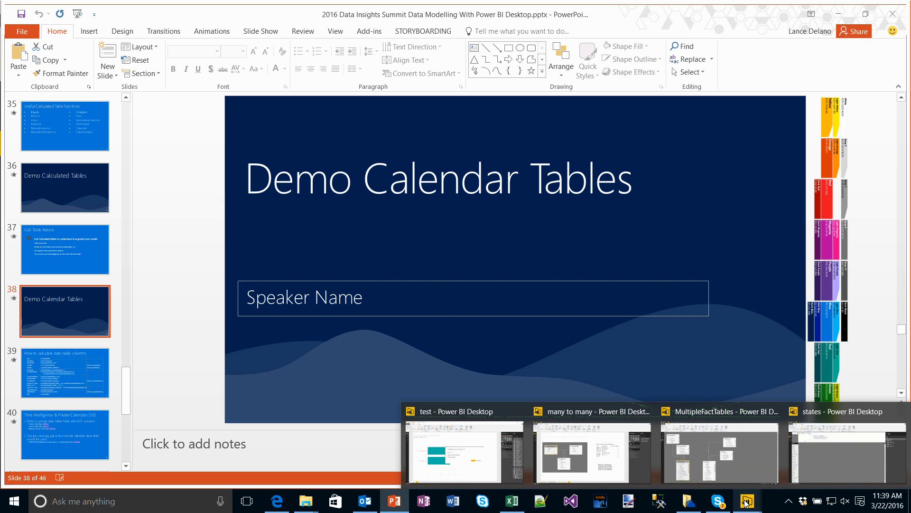
click(838, 14)
click(896, 6)
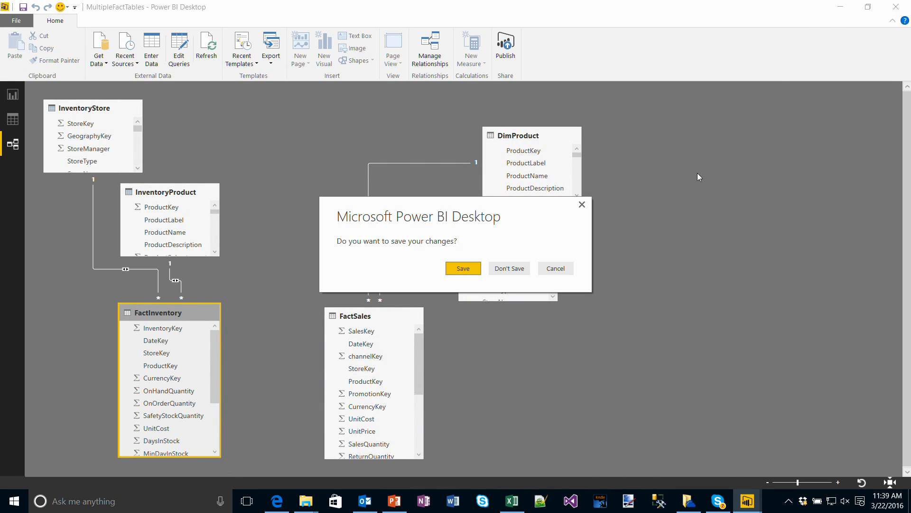
click(512, 270)
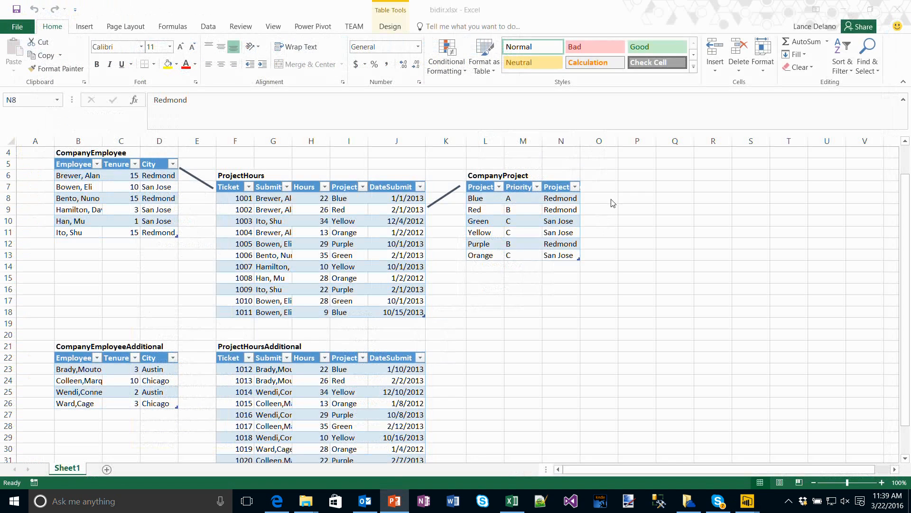
click(898, 10)
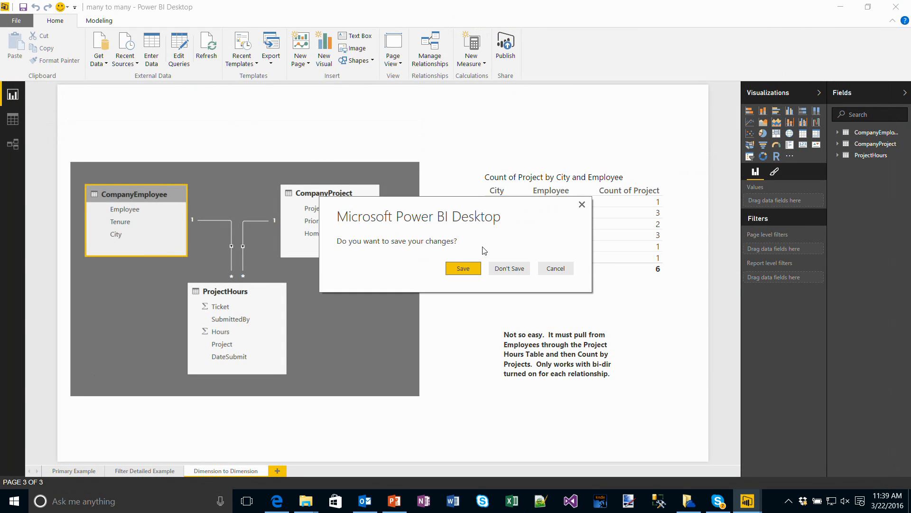
click(506, 265)
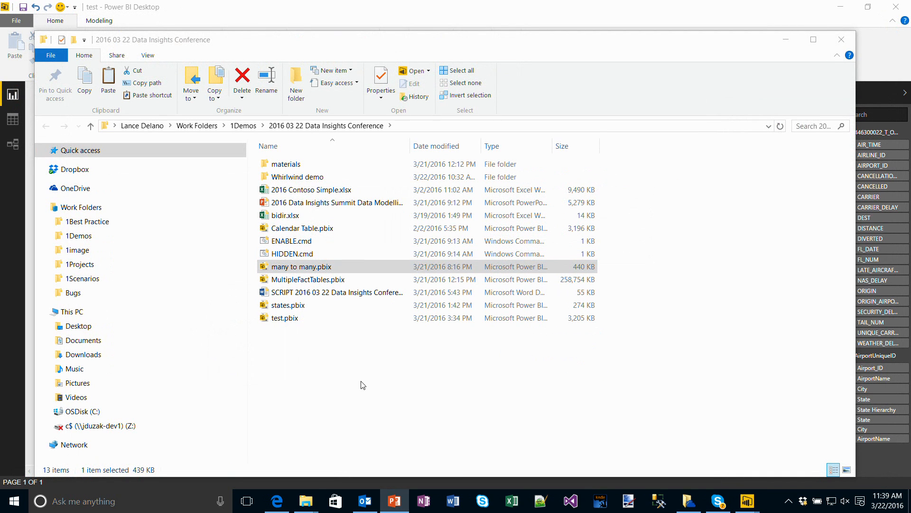
- Run ENABLE.cmd from the 2016 03 22 Data Insights Conference folder and open Calendar Table.pbix in Power BI Desktop
click(364, 382)
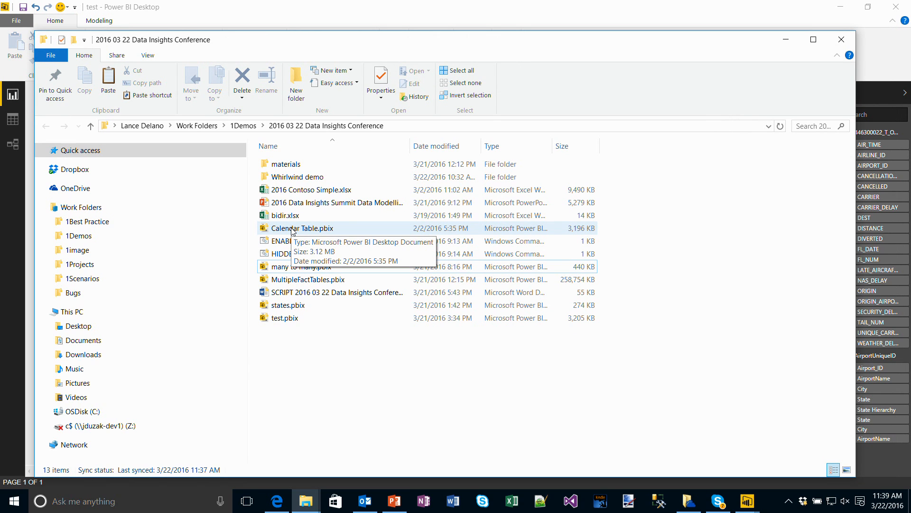
double_click(291, 241)
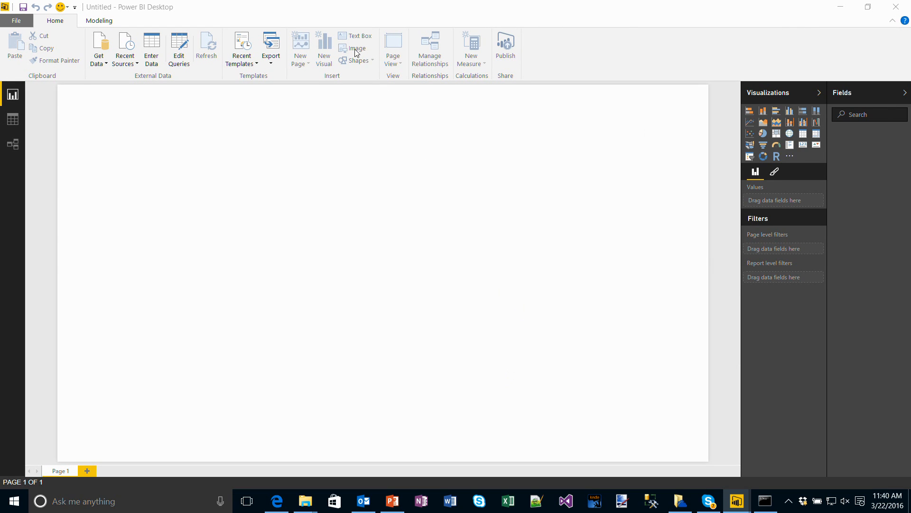
click(10, 21)
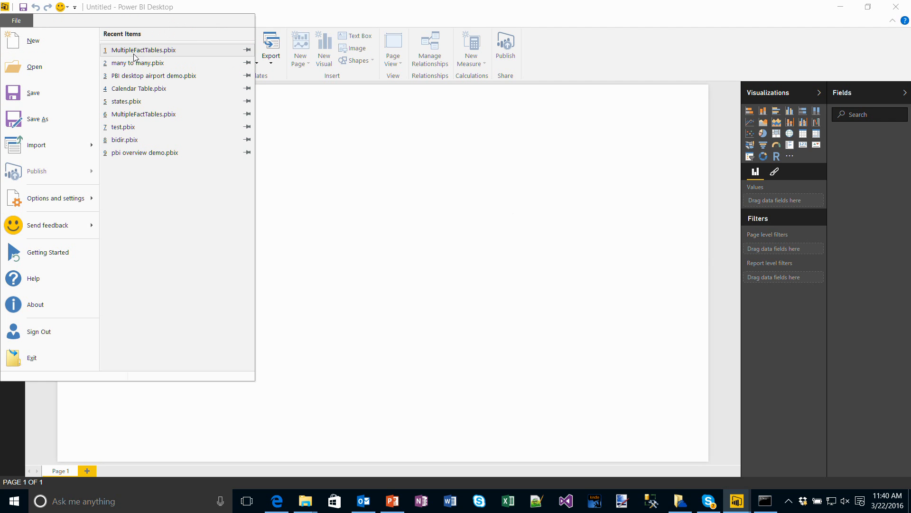
click(139, 89)
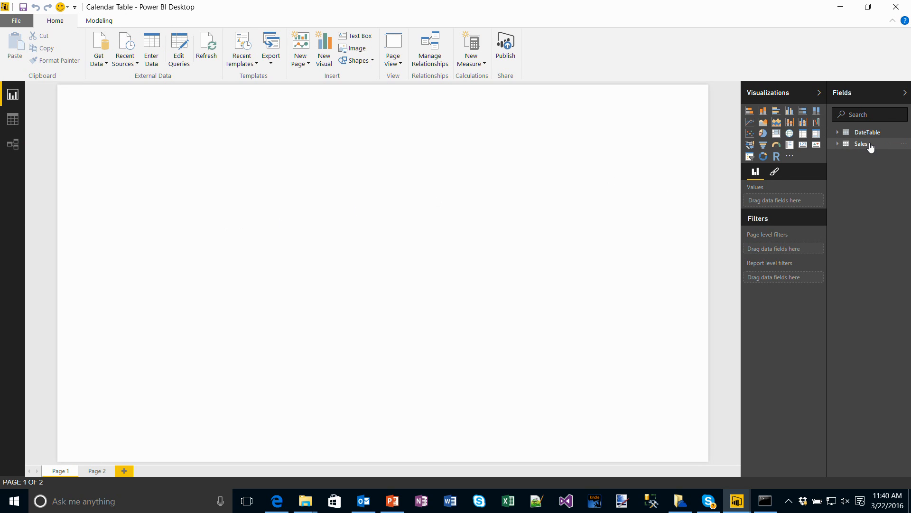
- Expand the fields of DateTable and Sales, check the tables in the relationship diagram, and return to the report page
click(838, 135)
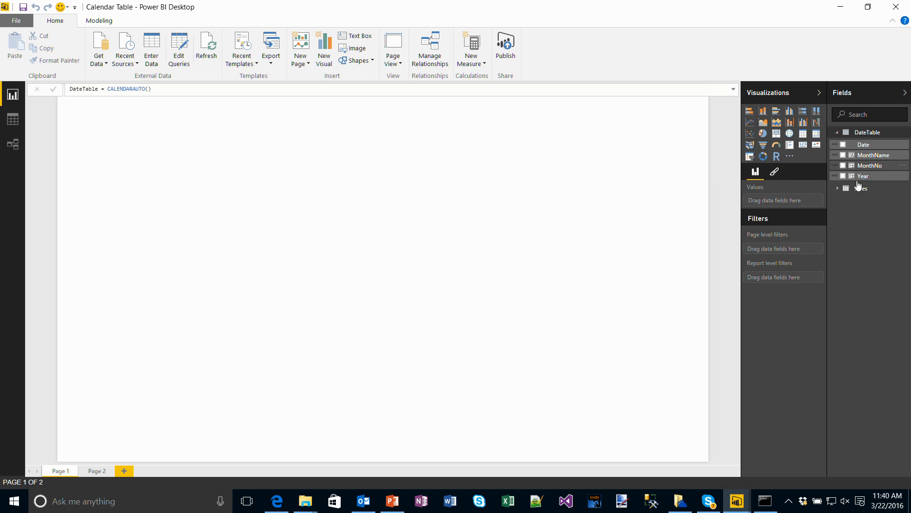
click(838, 189)
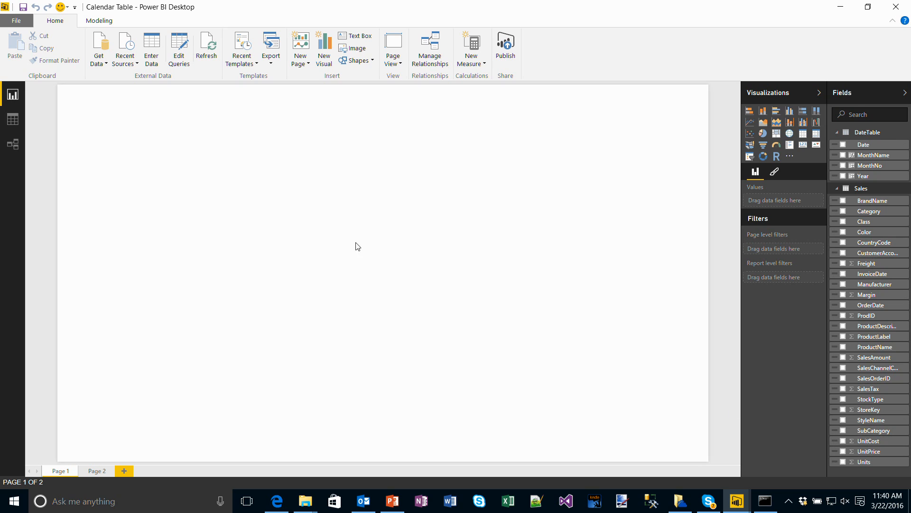
click(17, 139)
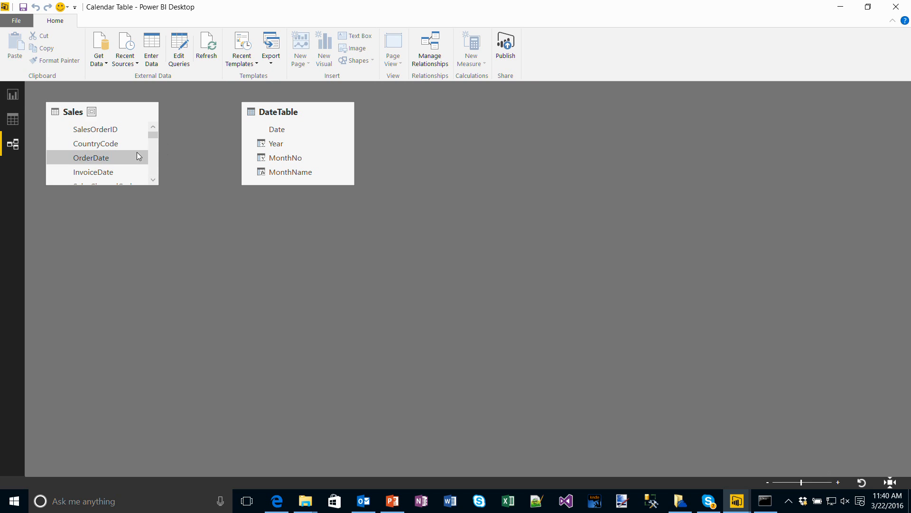
click(13, 94)
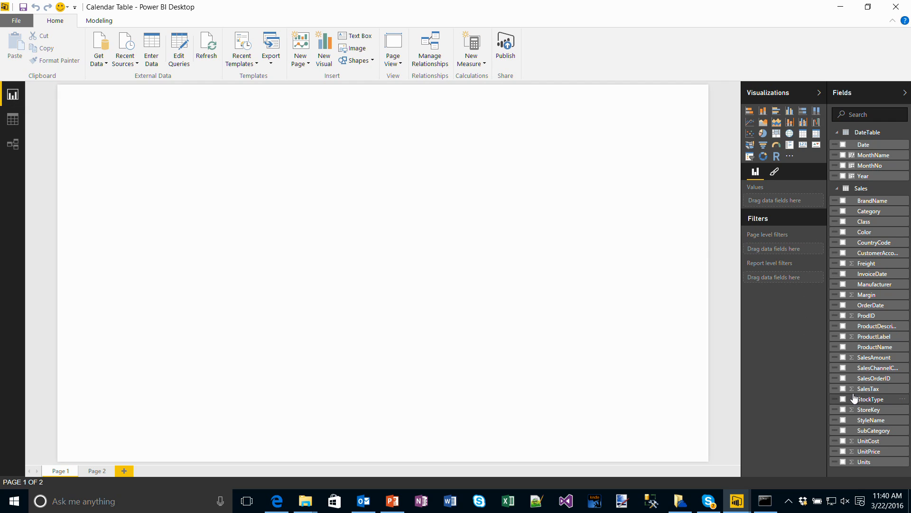
- Create a column chart of SalesAmount by InvoiceDate on Page 1 and enlarge it around the middle of the page
click(844, 358)
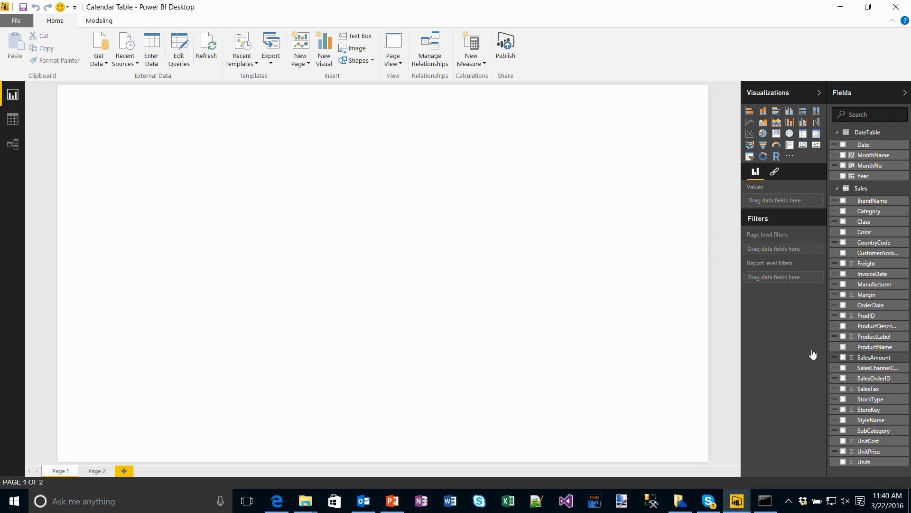
click(844, 274)
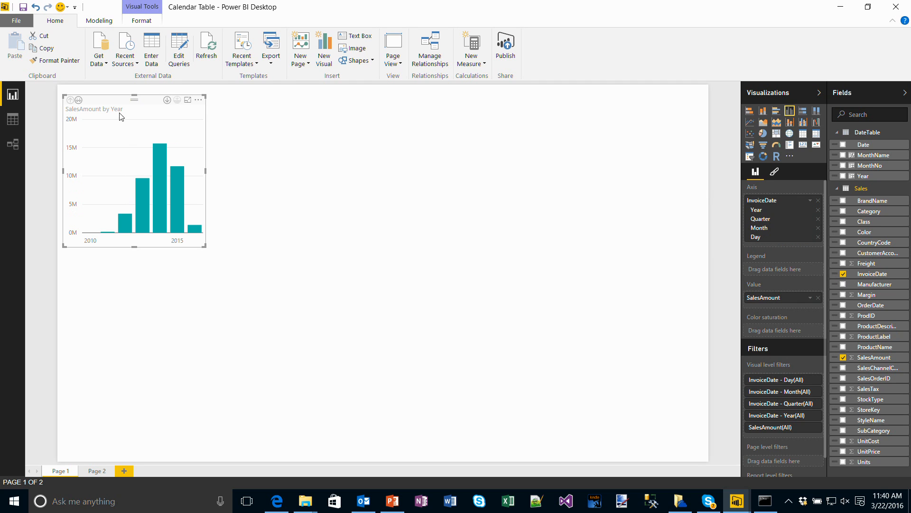
drag(113, 104, 216, 142)
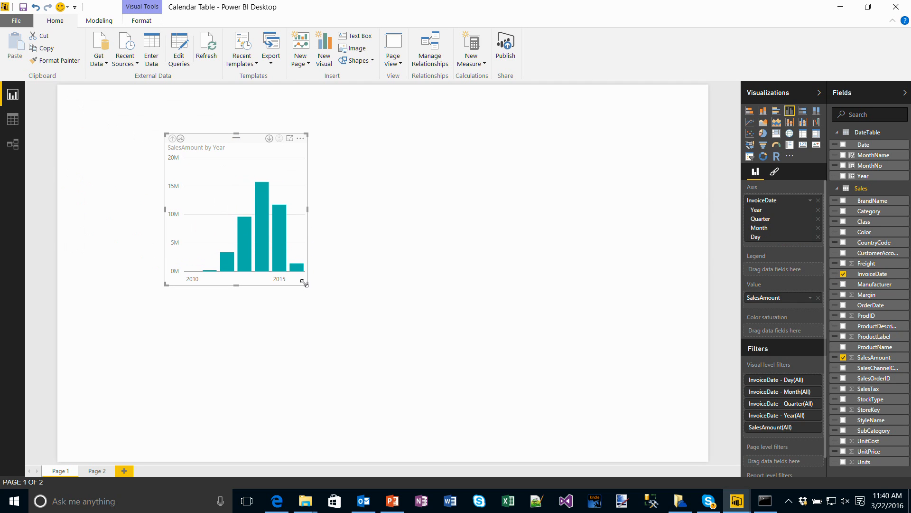
drag(307, 284, 518, 358)
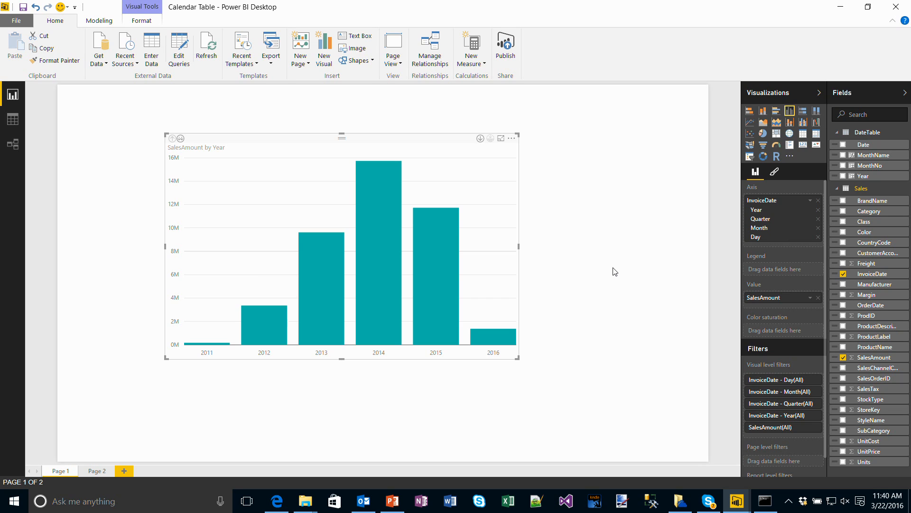
- Show DateTable in the data view and try its formula as CALENDARAUTO(0)
click(12, 120)
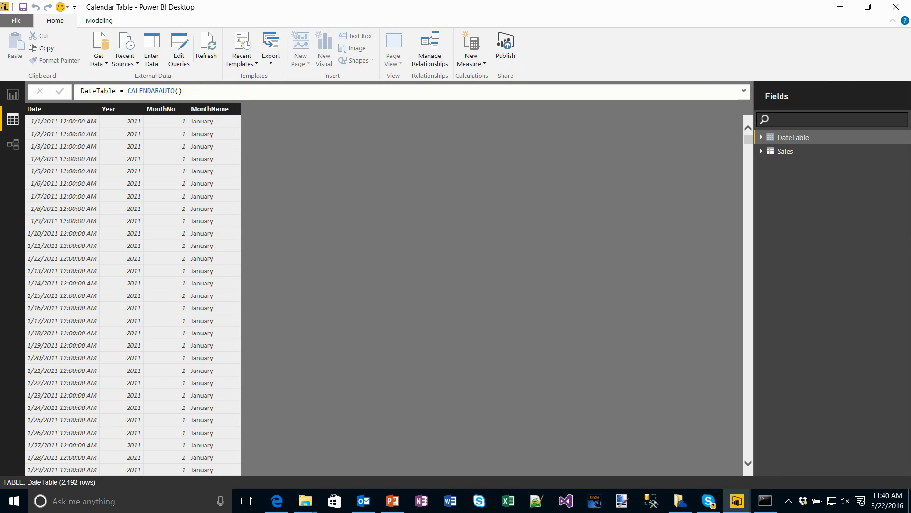
click(198, 88)
key(BackSpace)
key(BackSpace)
key(BackSpace)
key(BackSpace)
key(BackSpace)
key(BackSpace)
key(BackSpace)
key(BackSpace)
key(BackSpace)
key(BackSpace)
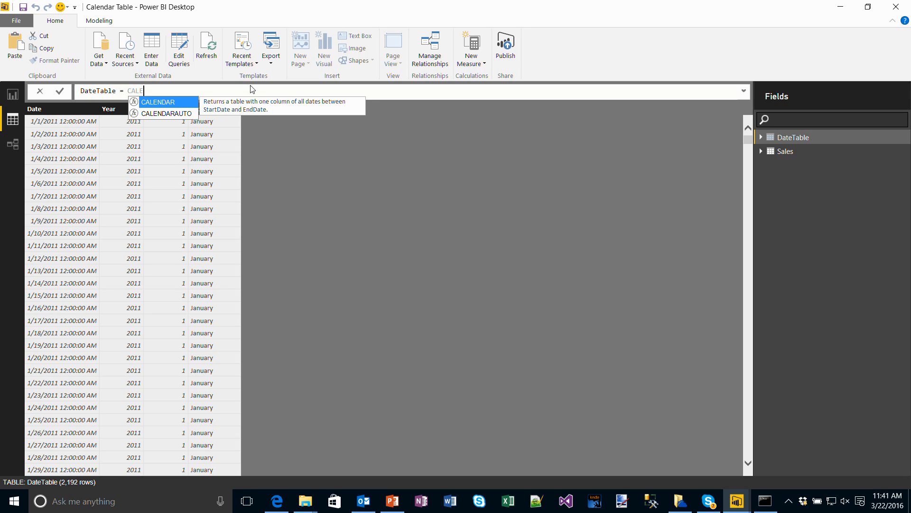
key(Down)
key(Tab)
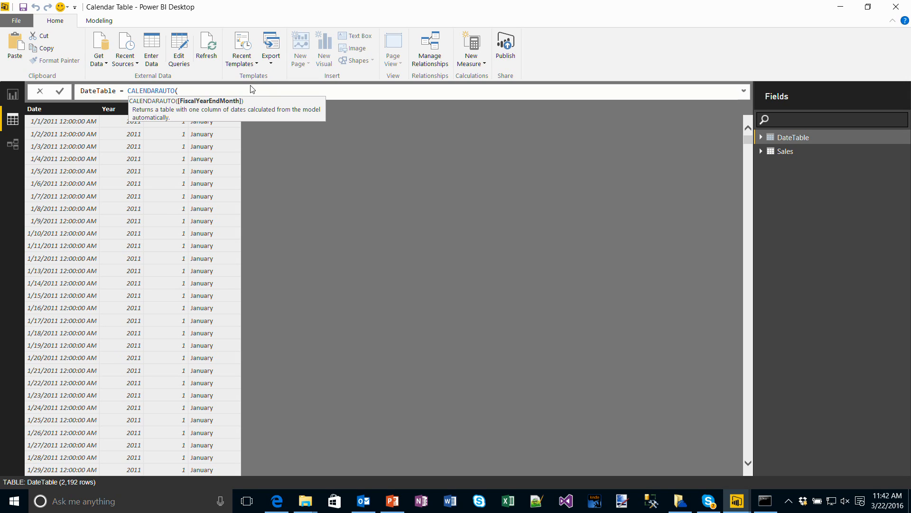
text(0))
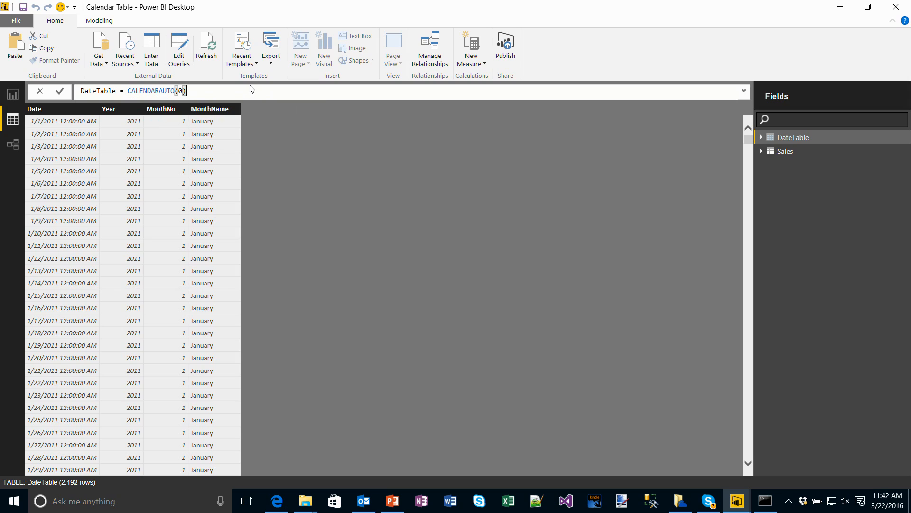
key(Return)
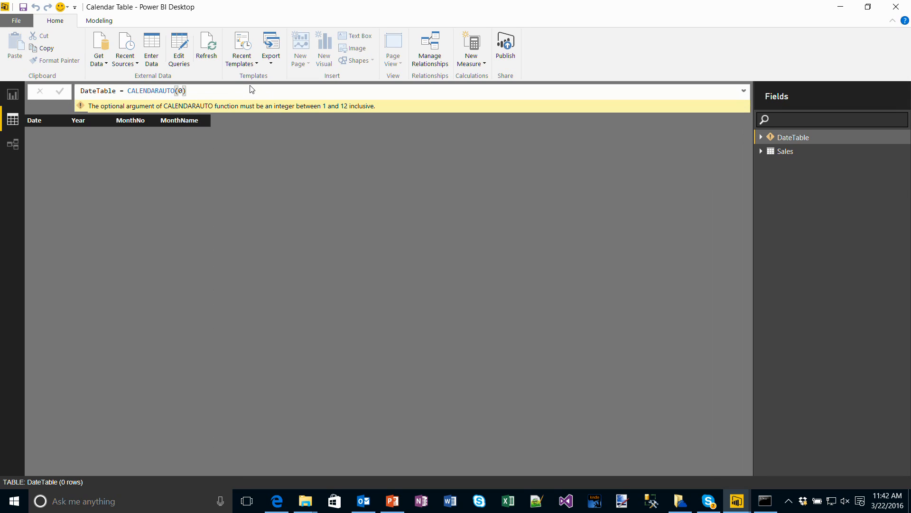
- Restore the DateTable formula to CALENDARAUTO() without an argument
click(213, 89)
key(BackSpace)
key(BackSpace)
text())
key(Return)
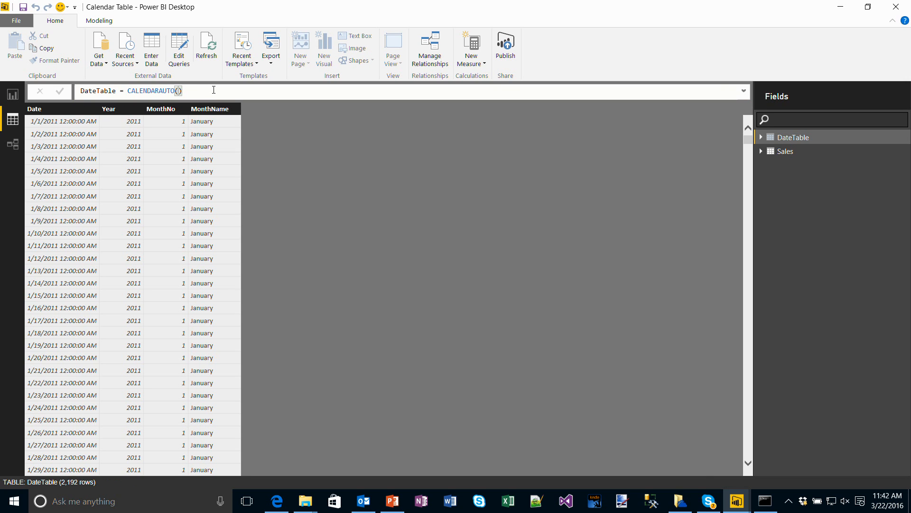
- Examine the formulas of the Year, MonthNo and MonthName columns in DateTable and the modelling options for MonthName
click(46, 110)
click(128, 110)
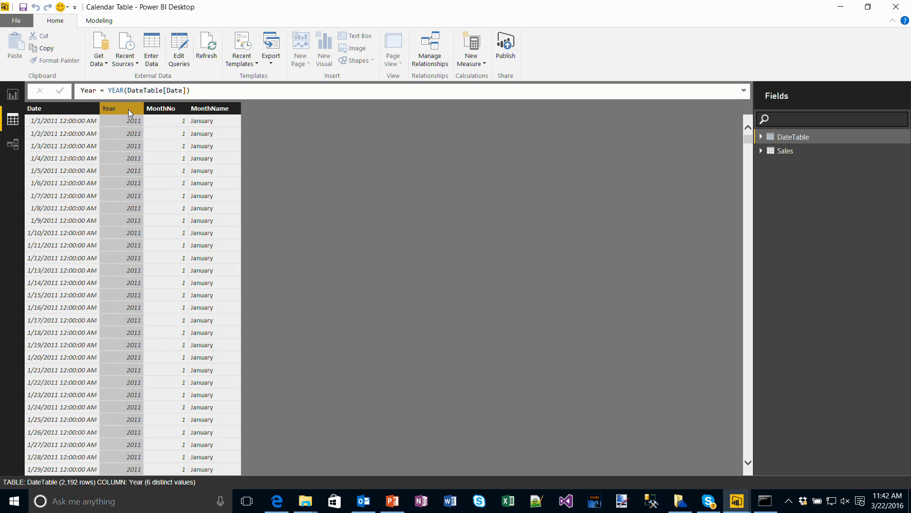
click(158, 109)
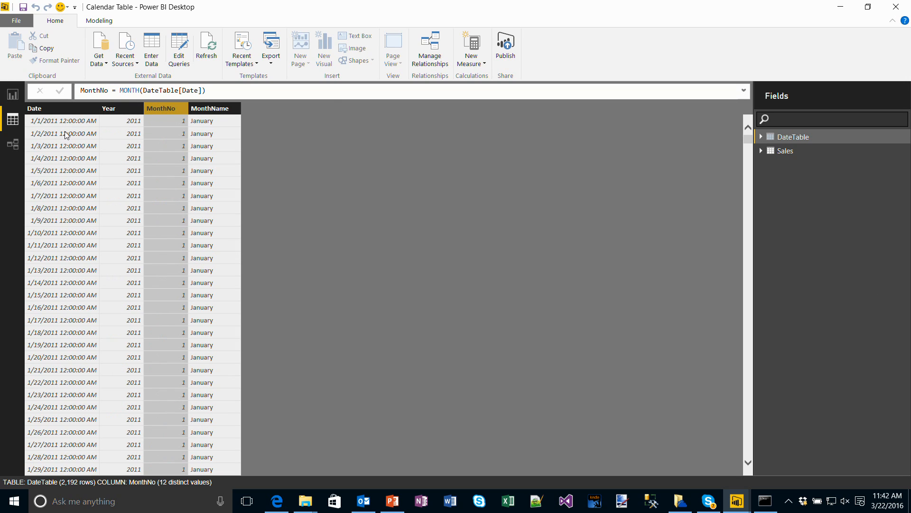
click(213, 108)
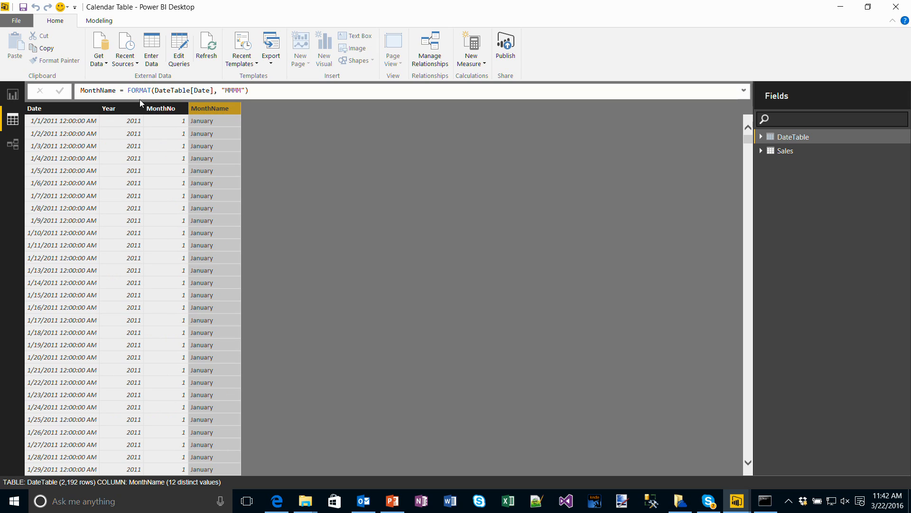
click(168, 109)
click(197, 110)
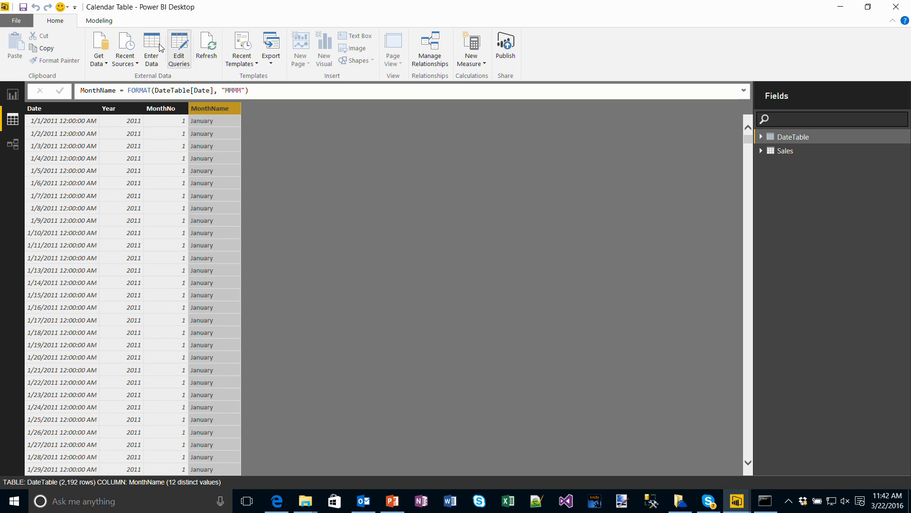
click(99, 20)
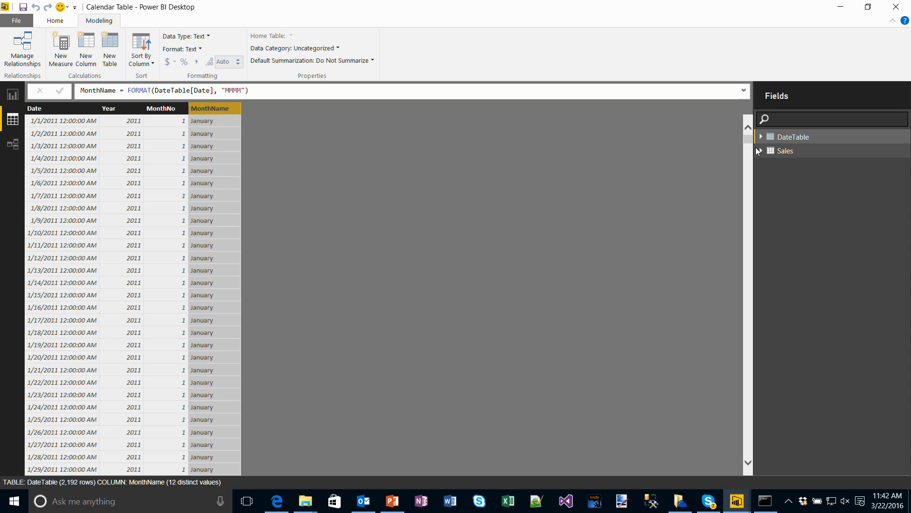
- Minimize the Calendar Table report, dismiss the publishing message of the test report and close that report
click(841, 7)
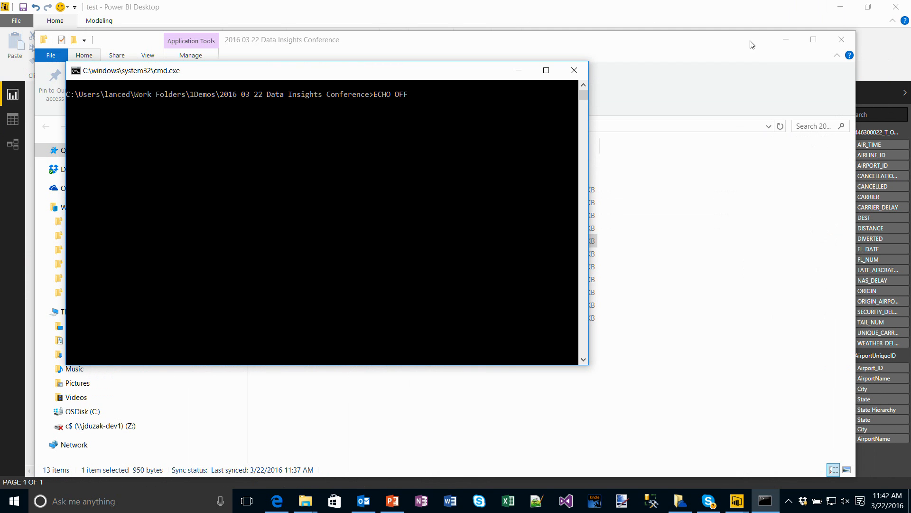
click(879, 66)
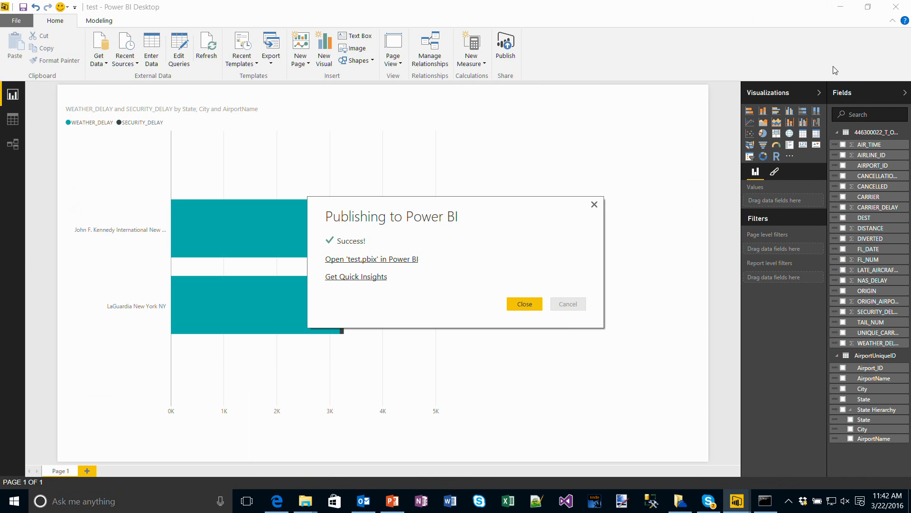
click(524, 304)
click(898, 7)
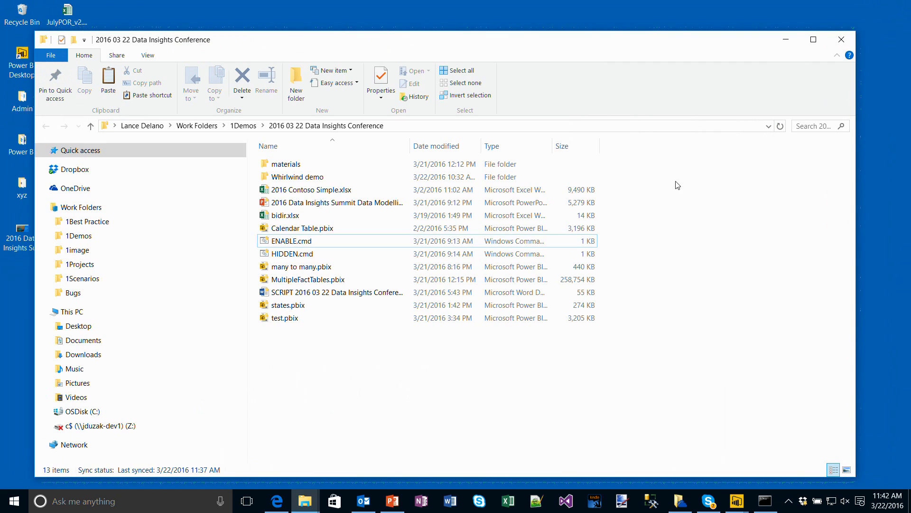
- Close the Calendar Table report without saving its changes
click(735, 504)
right_click(735, 505)
click(717, 480)
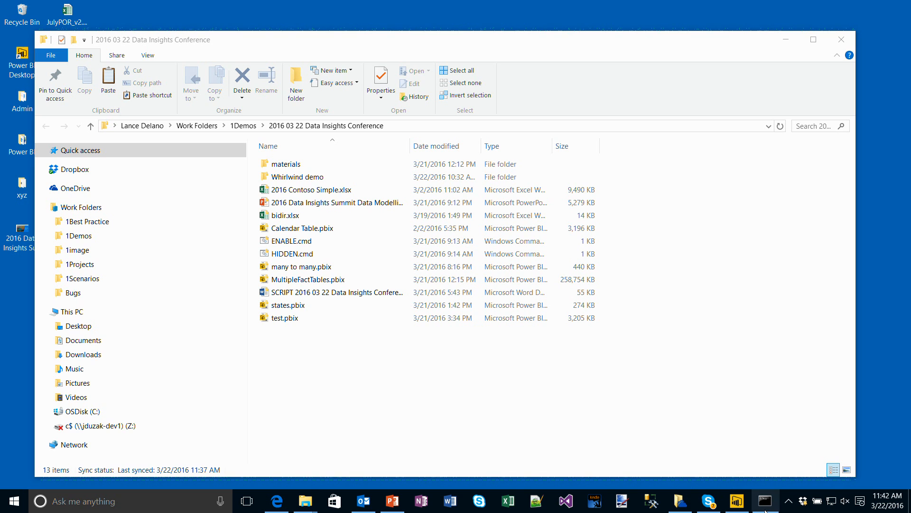
mouse_move(738, 501)
click(738, 468)
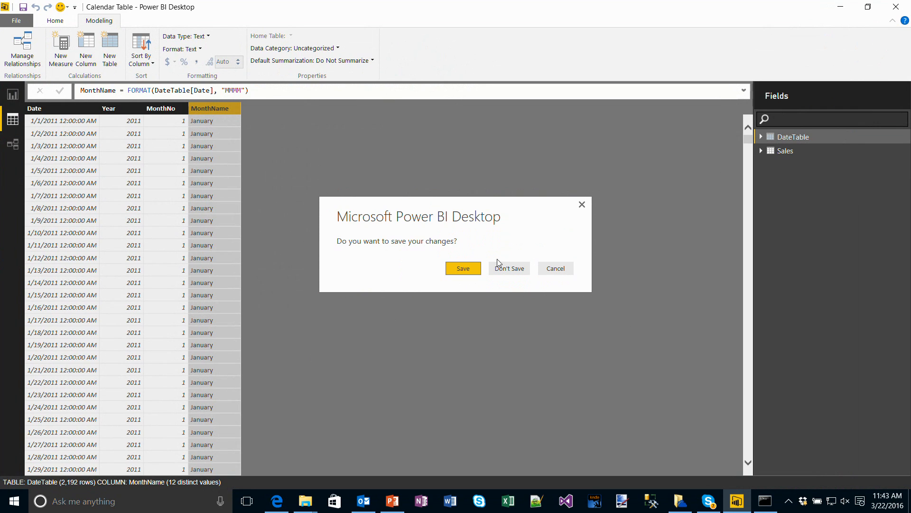
click(509, 268)
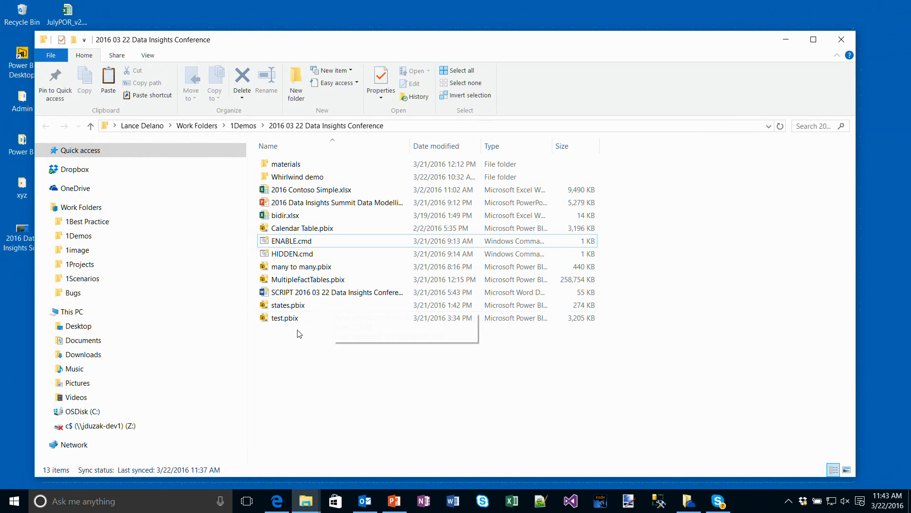
- Run HIDDEN.cmd from the conference folder and inspect the DateTableTemplate table in the diagram and data view
double_click(294, 253)
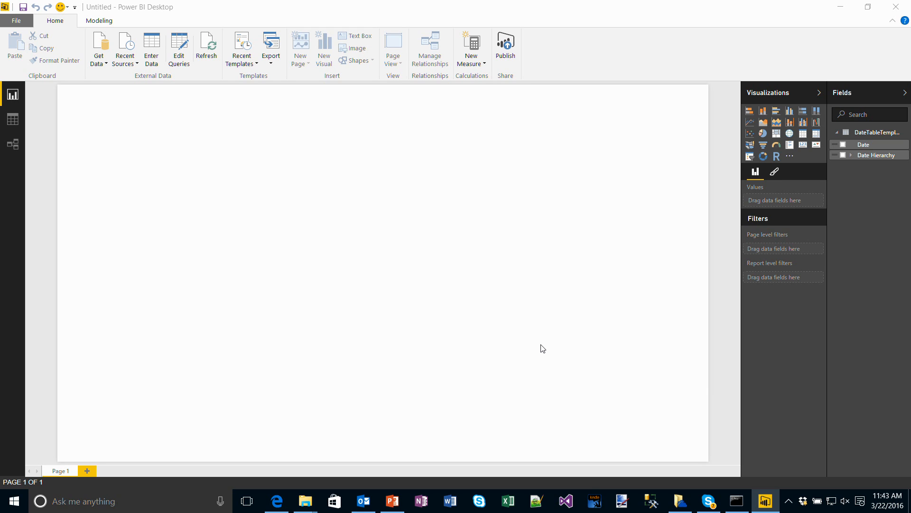
click(13, 142)
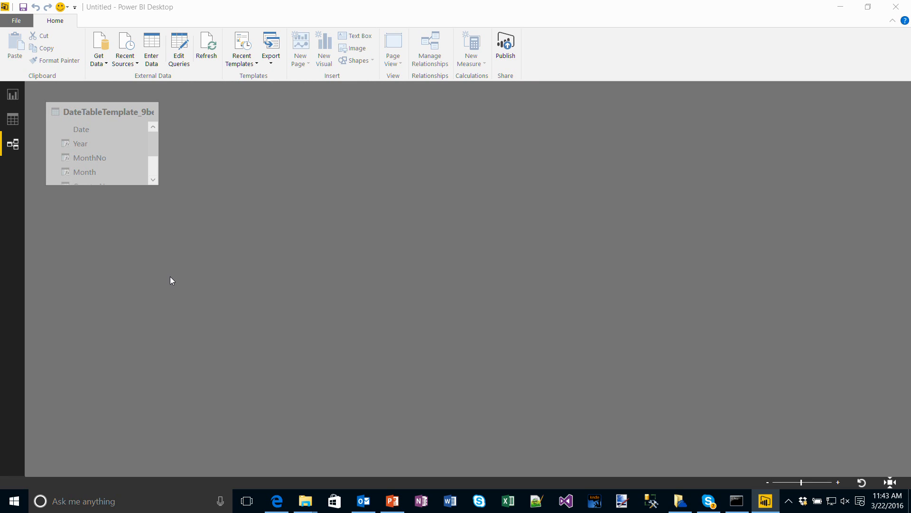
click(13, 119)
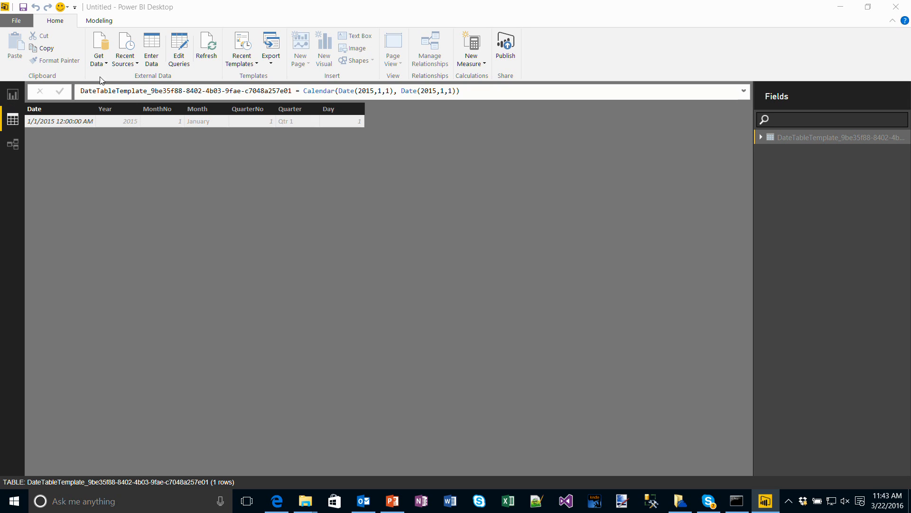
- Open Calendar Table.pbix from the recent files and show its relationship diagram
click(19, 22)
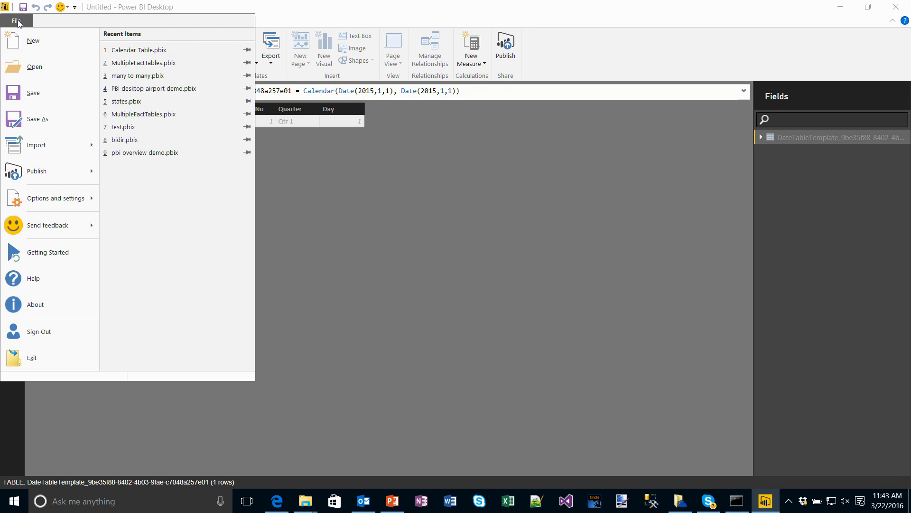
click(120, 51)
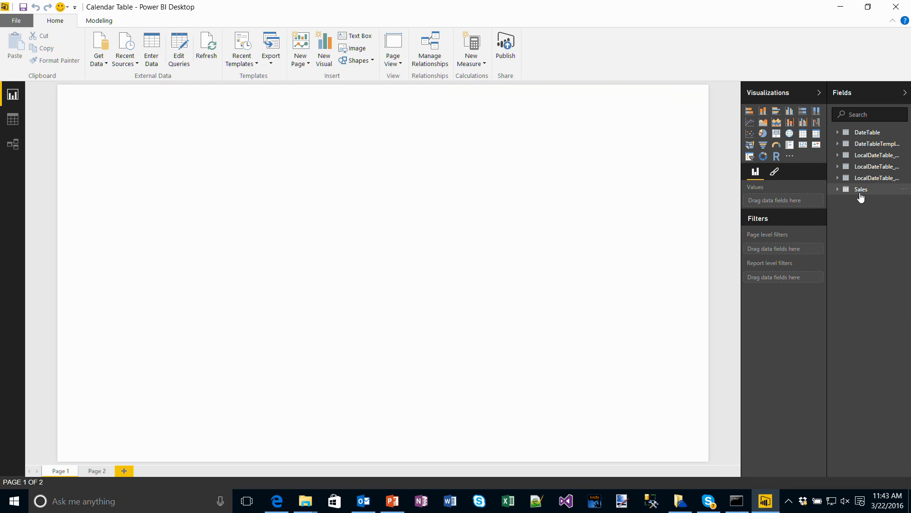
click(12, 147)
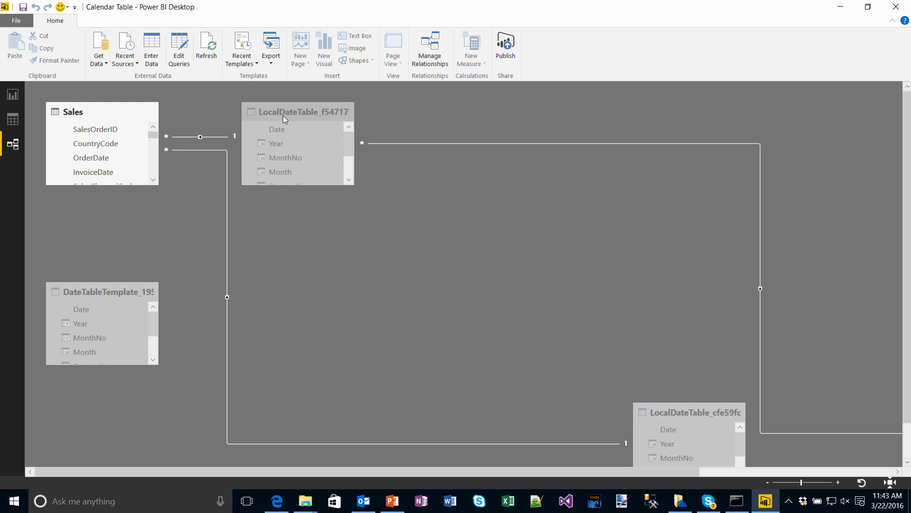
- Spread out the Sales, DateTable and LocalDateTable tables so their relationships are distinct, and lengthen the Sales table to list more fields
drag(300, 124, 551, 158)
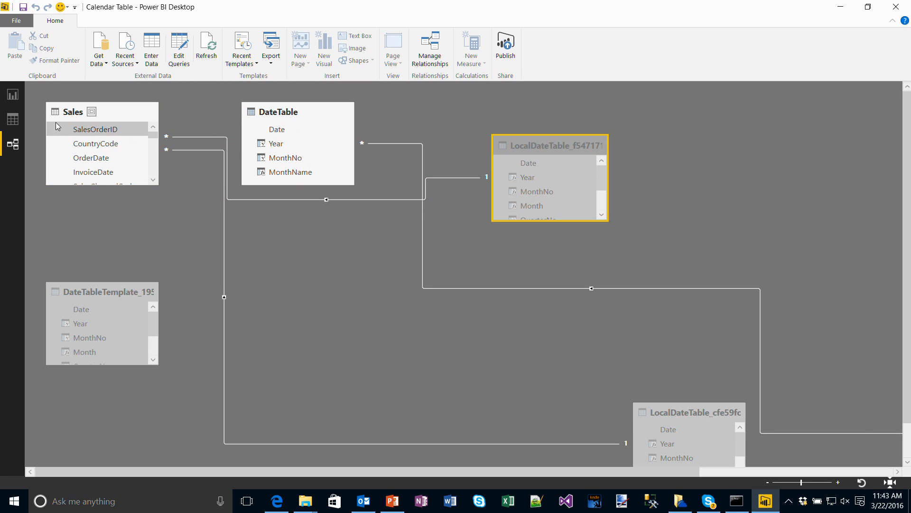
drag(115, 111, 399, 351)
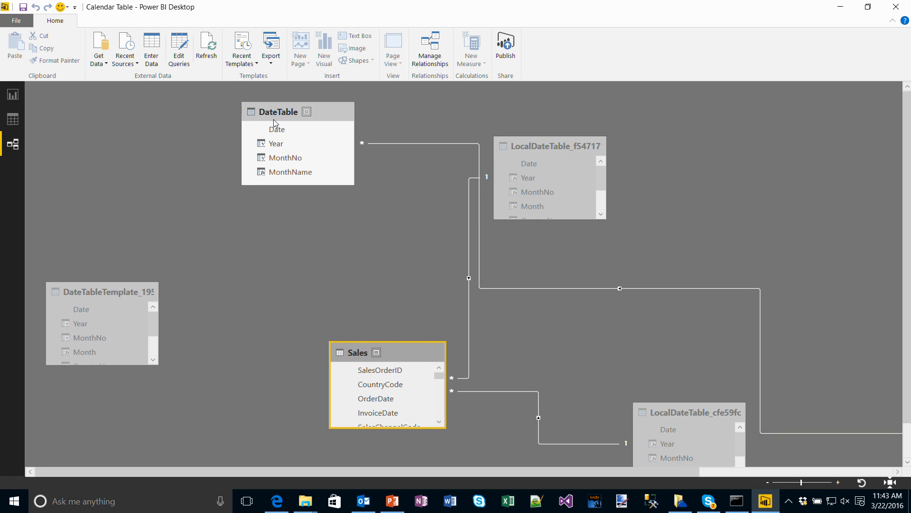
drag(274, 112, 707, 136)
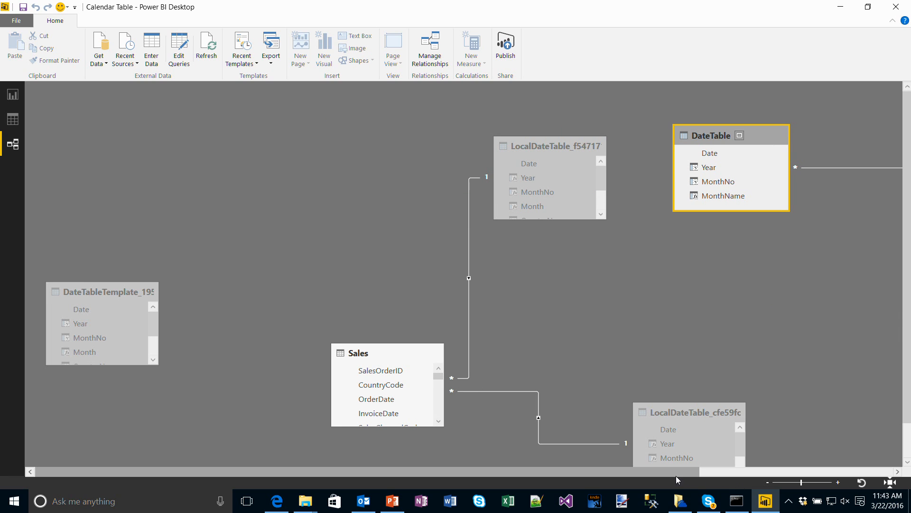
scroll(491, 285, down, 2)
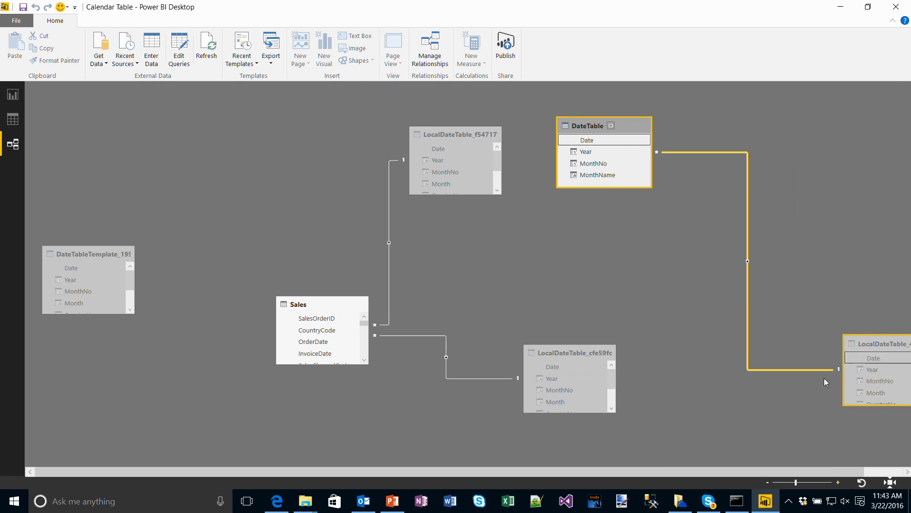
drag(891, 350, 776, 140)
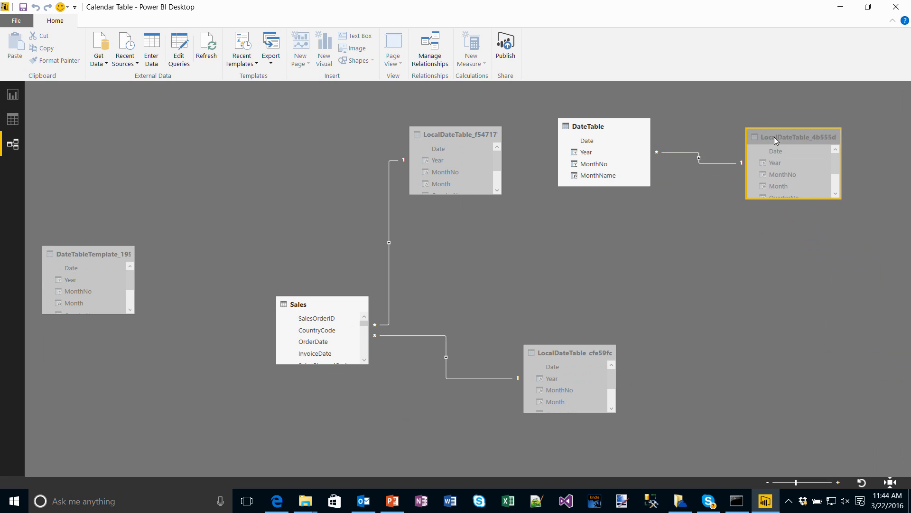
drag(580, 352, 273, 153)
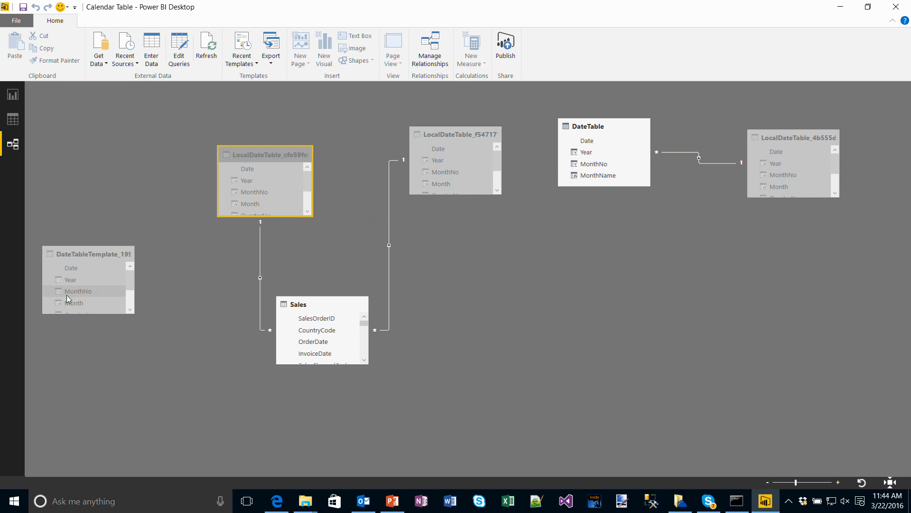
click(264, 269)
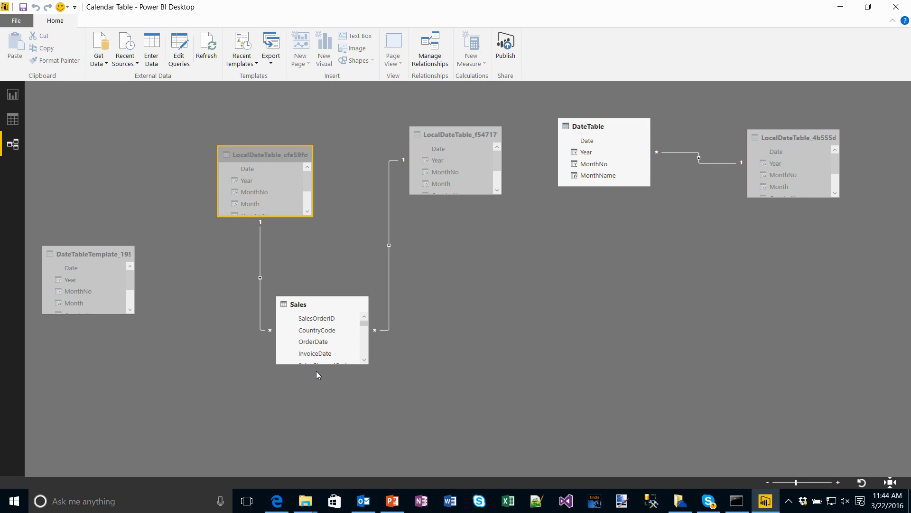
drag(318, 364, 312, 461)
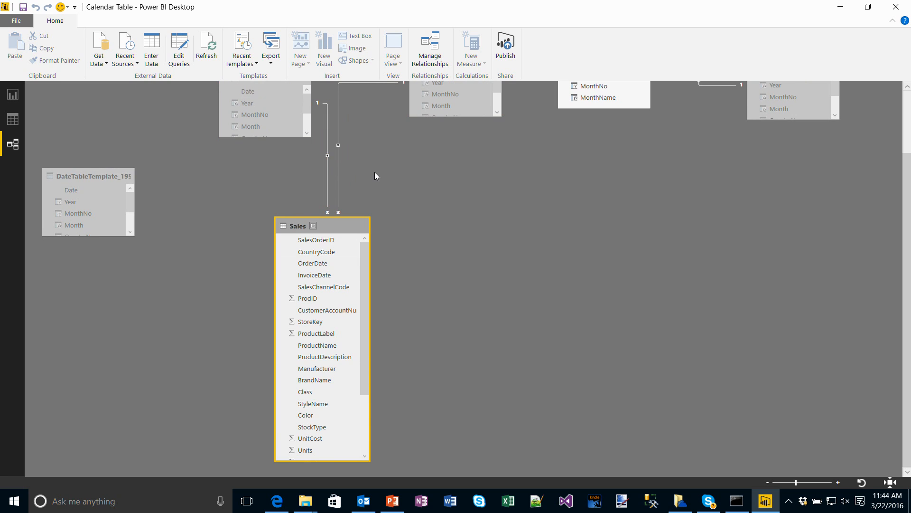
- Build a column chart of SalesAmount by OrderDate on report Page 1 and enlarge it so every year is labelled
scroll(374, 173, up, 3)
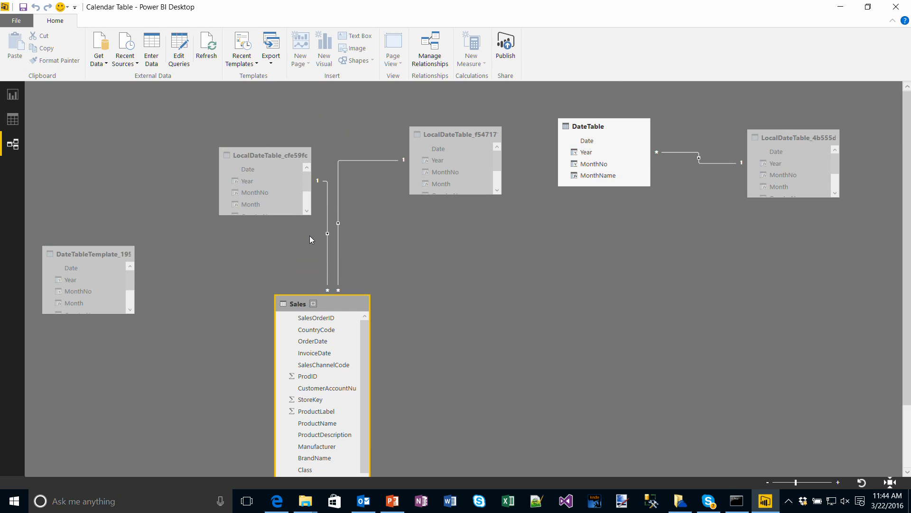
click(17, 102)
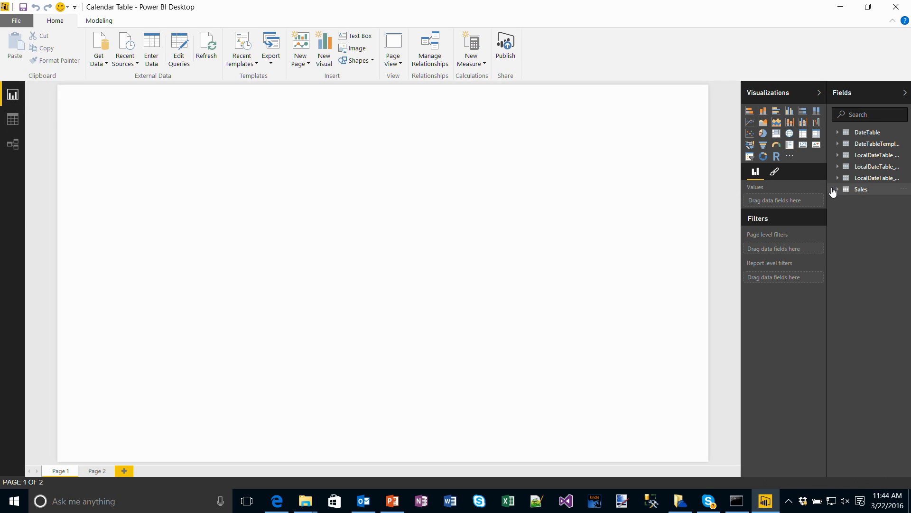
click(839, 190)
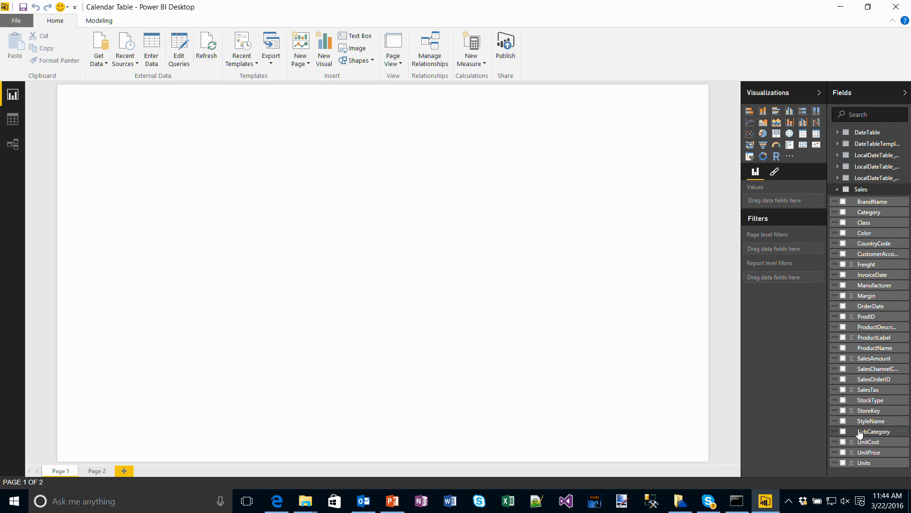
click(843, 359)
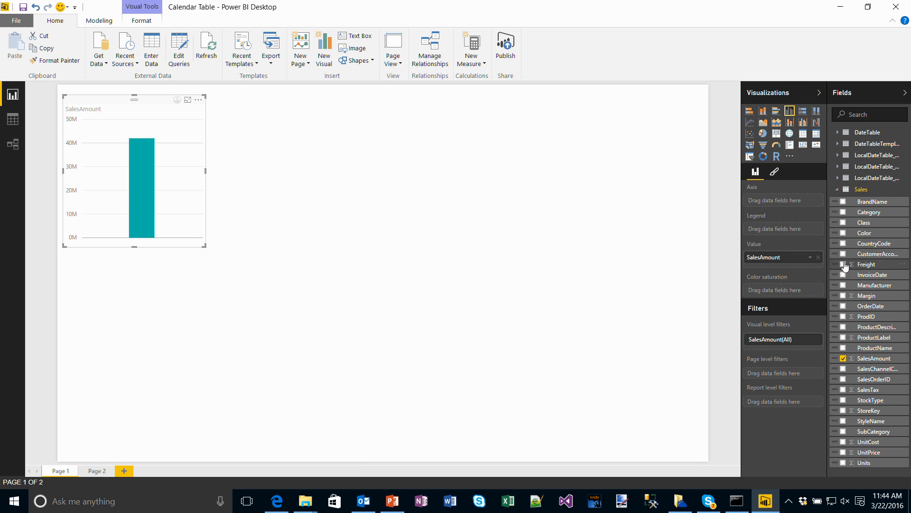
click(843, 306)
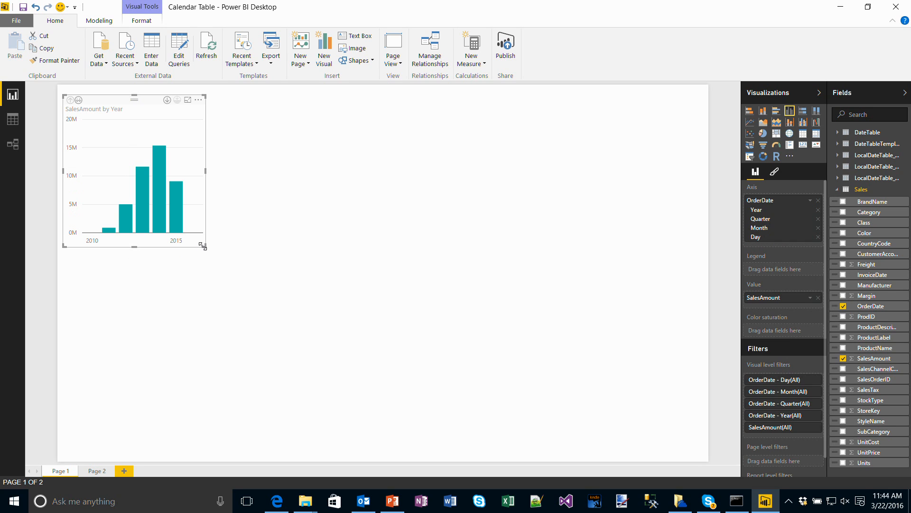
drag(205, 246, 380, 319)
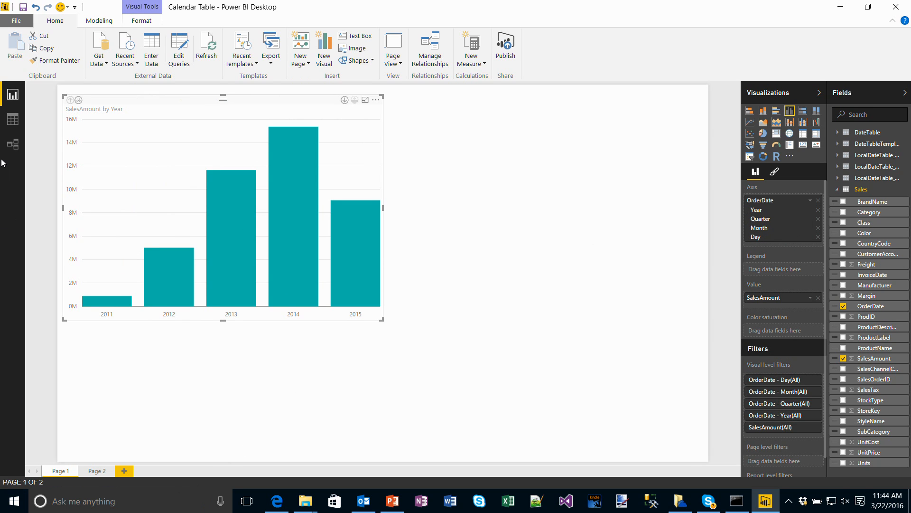
- Create a relationship between the Date field of DateTable and the OrderDate field of Sales in the relationship diagram
click(12, 144)
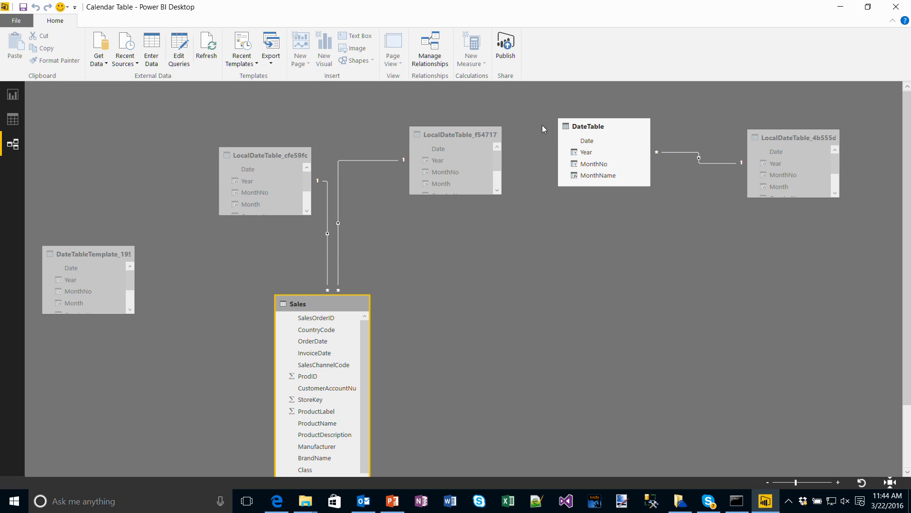
drag(589, 140, 319, 348)
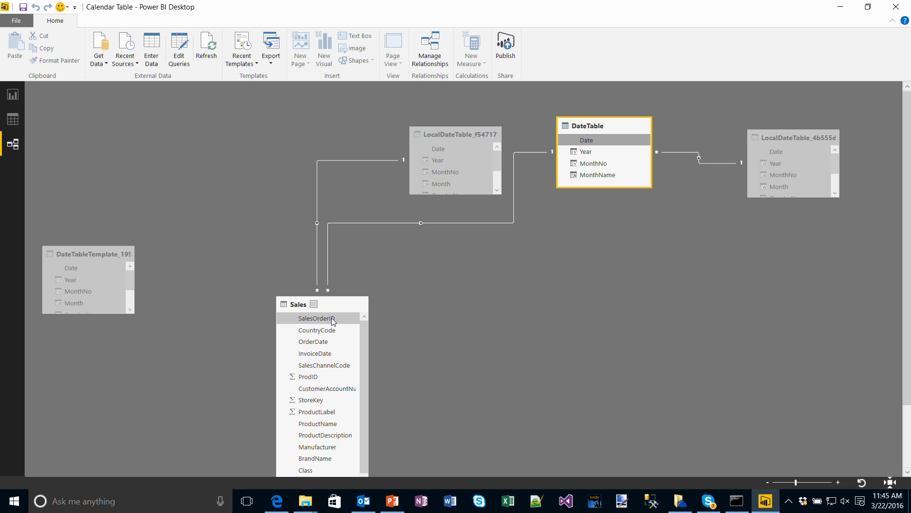
- Delete the relationship between DateTable and Sales, and move the far-off LocalDateTable linked to Sales back above the Sales table
click(501, 223)
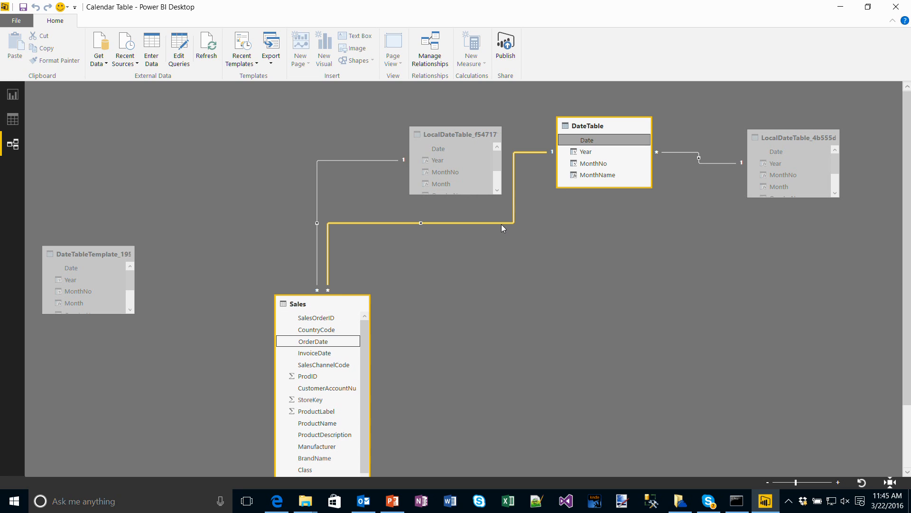
key(Delete)
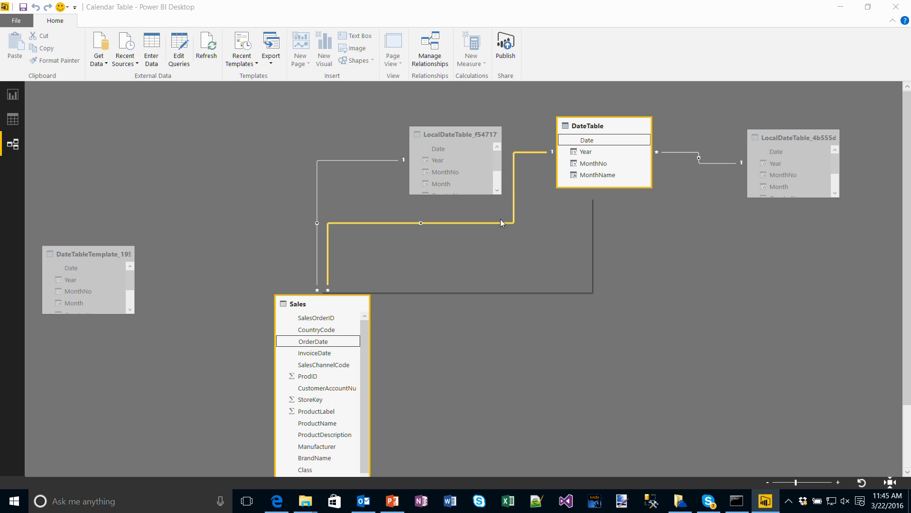
click(513, 268)
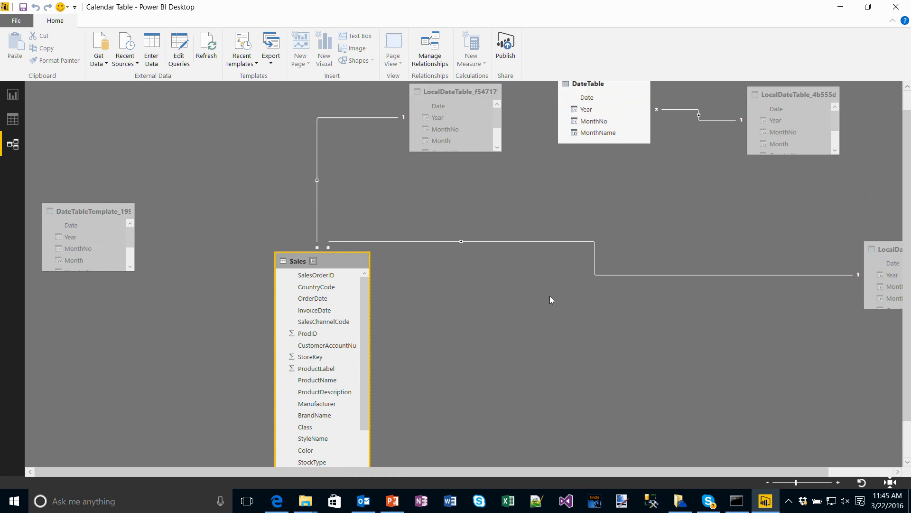
drag(880, 281, 206, 138)
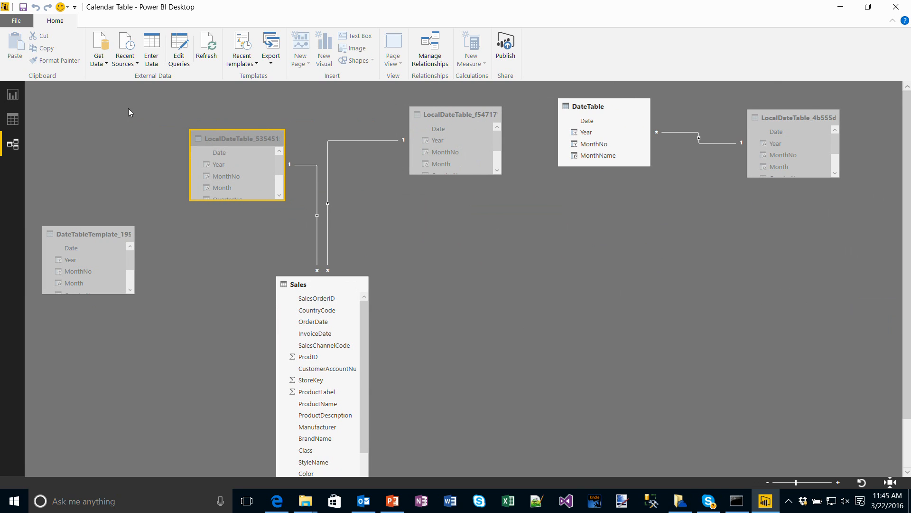
- Review the Auto Date/Time setting in the current file's Data Load options and close the options without changes
click(16, 21)
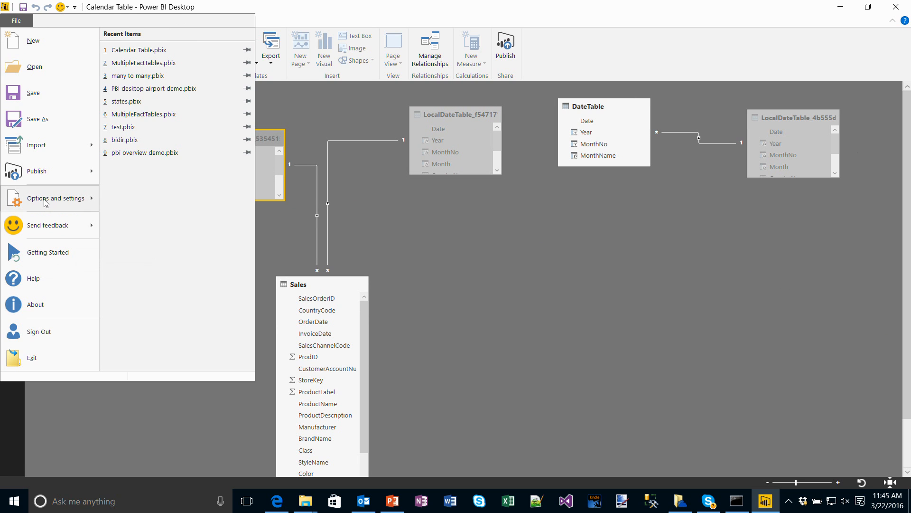
mouse_move(46, 203)
click(157, 56)
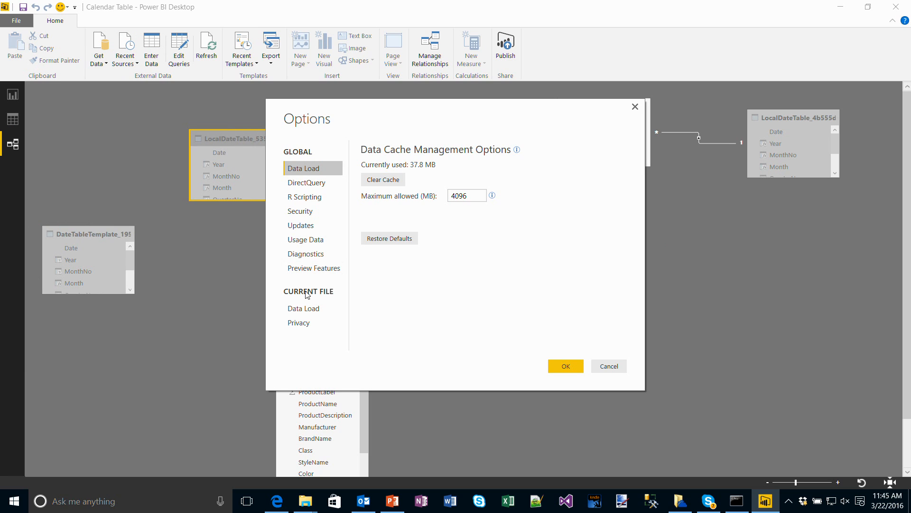
click(303, 308)
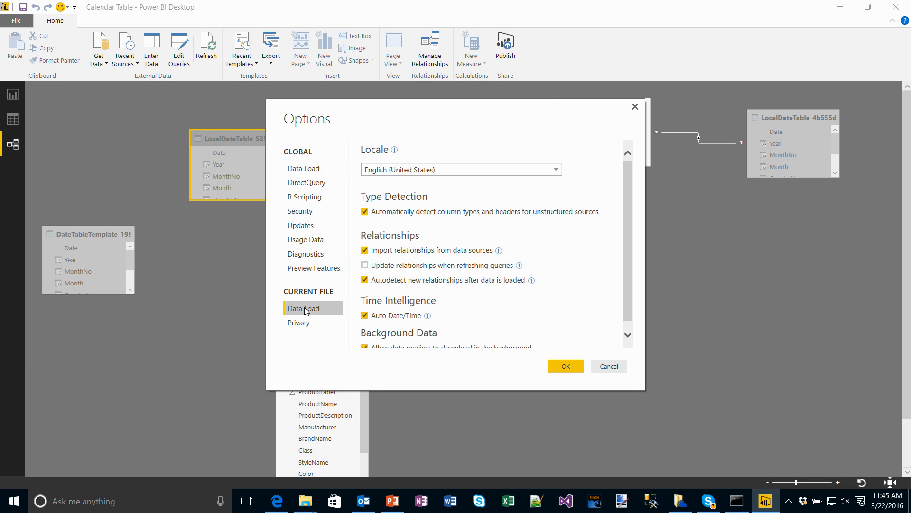
scroll(404, 278, down, 1)
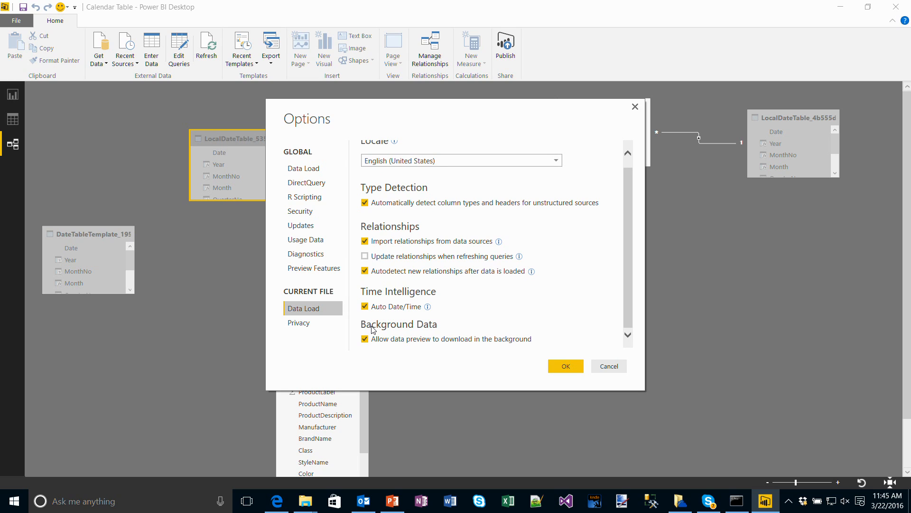
click(608, 367)
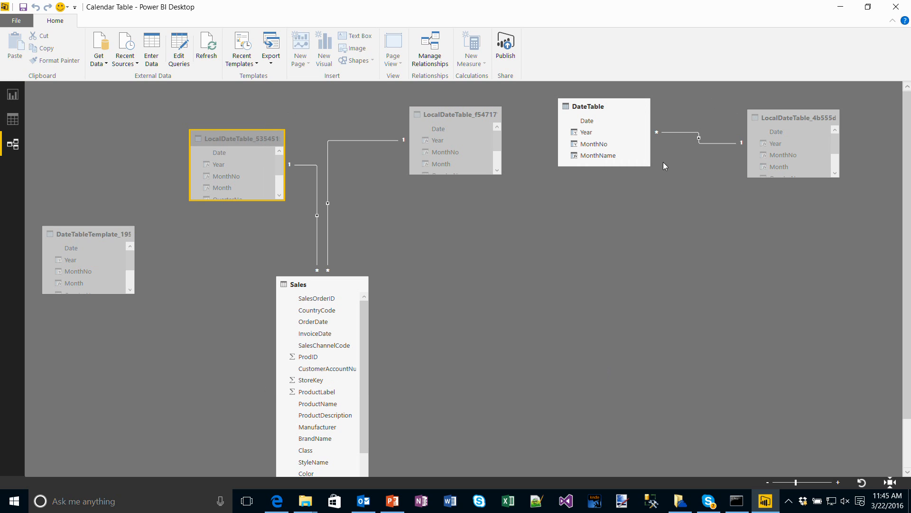
- Switch to PowerPoint and start the slide show from slide 39, "How to calculate date table columns"
click(392, 501)
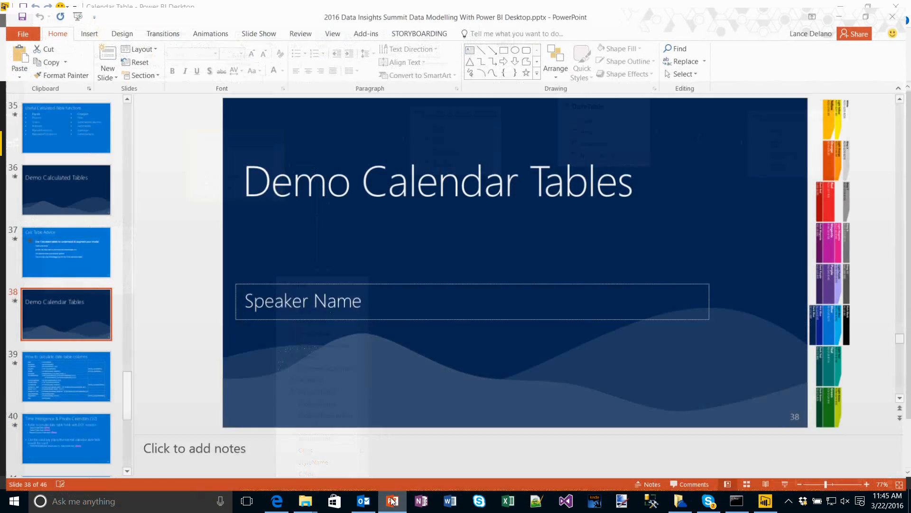
scroll(60, 366, down, 2)
click(53, 284)
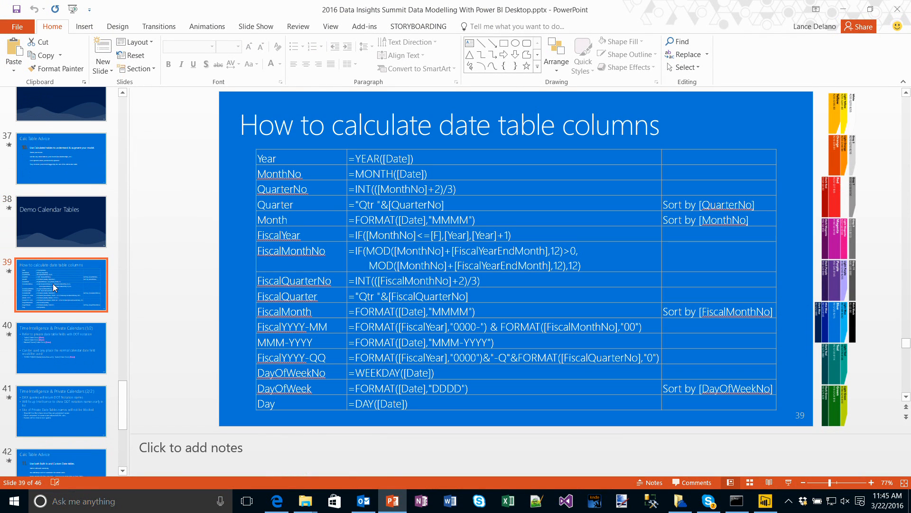
key(shift+F5)
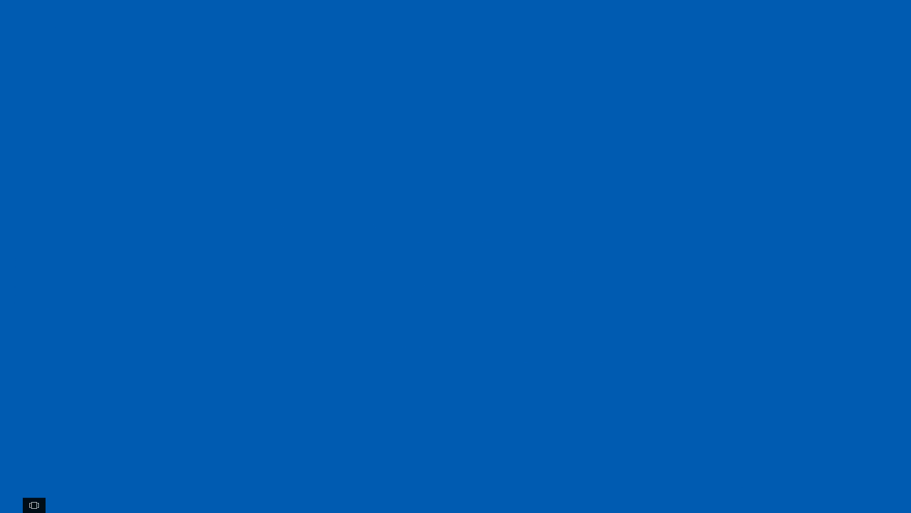